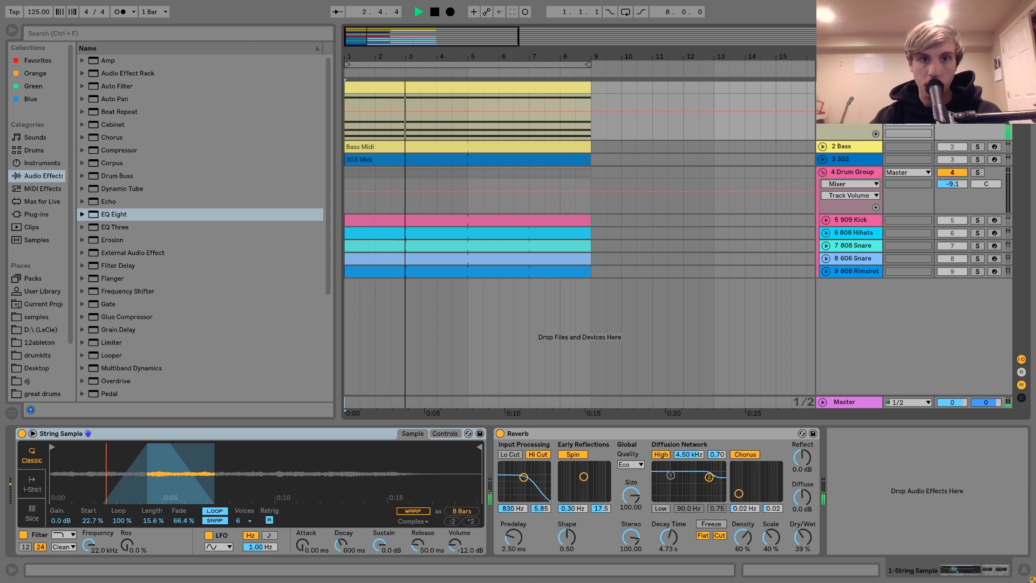
Step: Open the String Sample track's MIDI clip and lower its top note, F4, by one octave
double_click(523, 102)
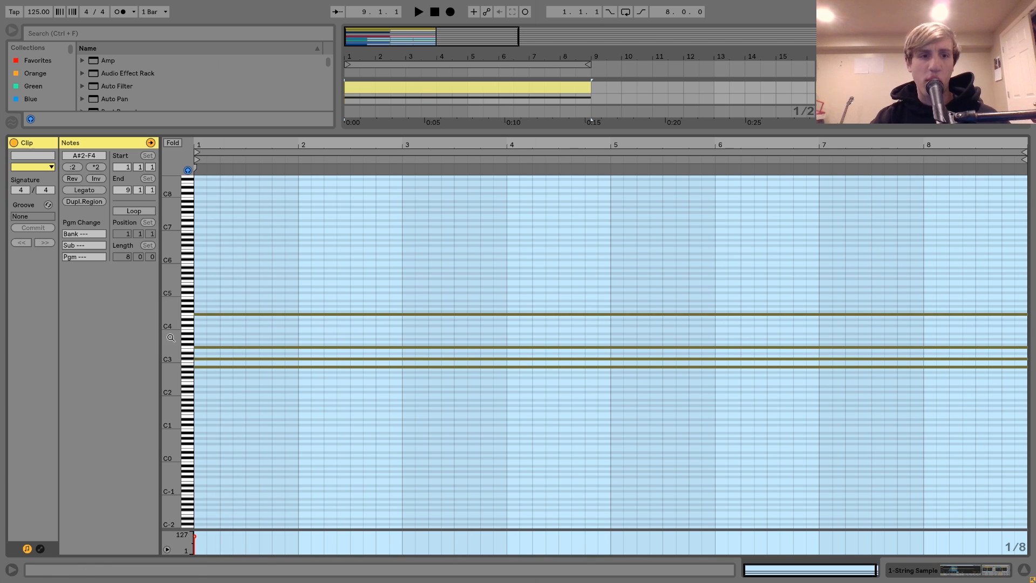
drag(169, 331, 204, 332)
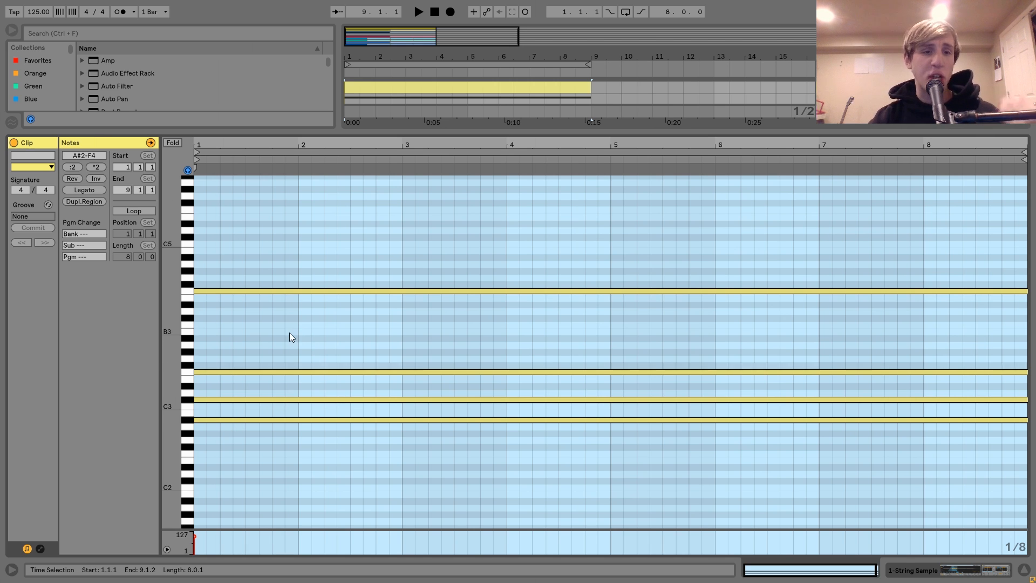
drag(299, 332, 287, 231)
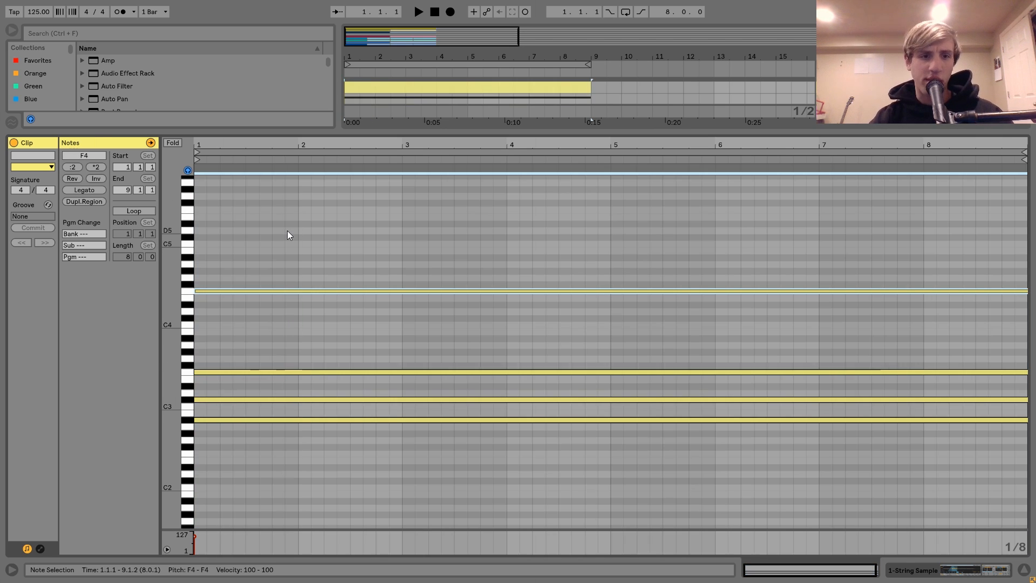
key(shift+Down)
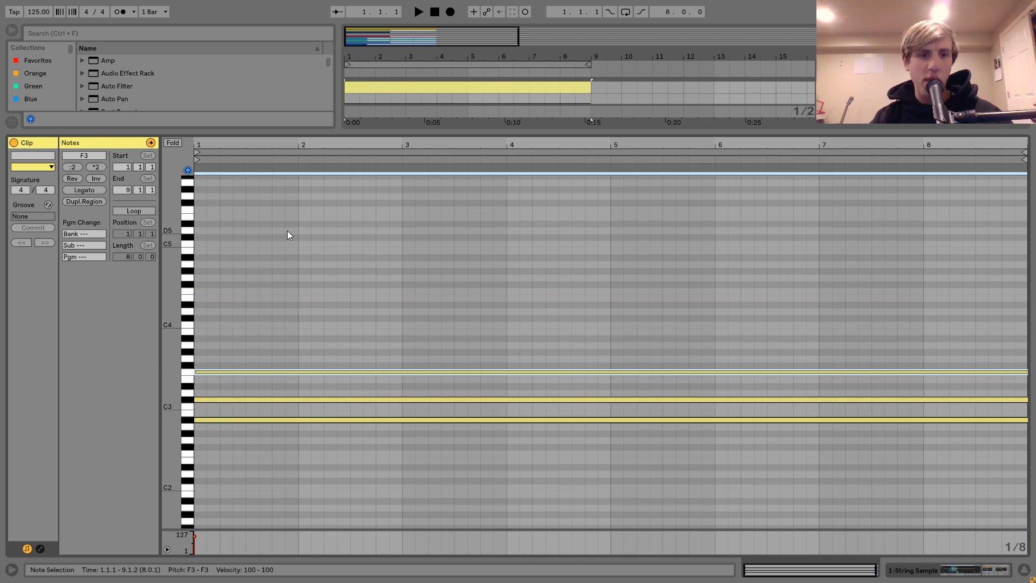
Step: Audition the chord's notes A#2, C#3 and F3 one after another
click(296, 419)
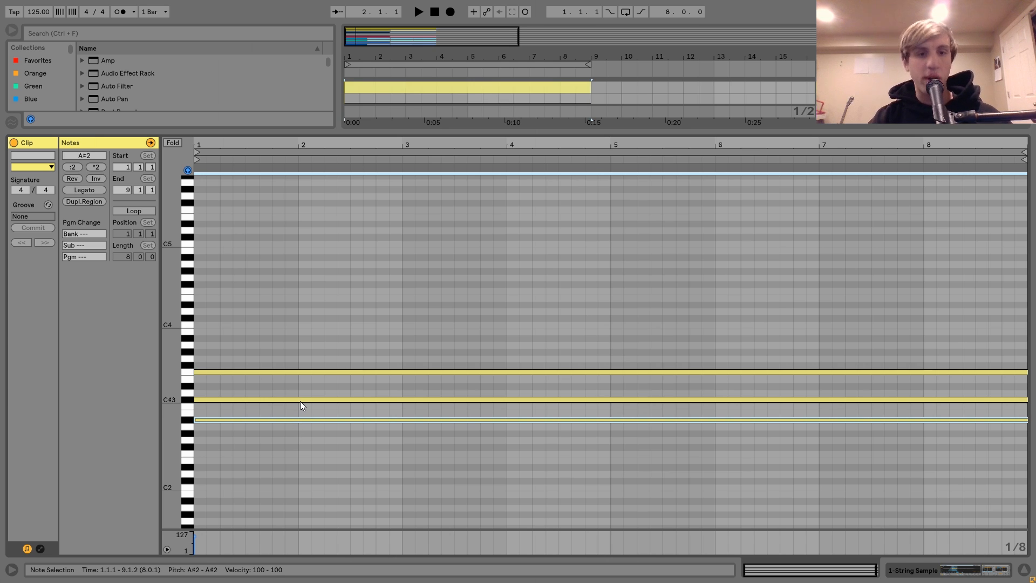
click(300, 400)
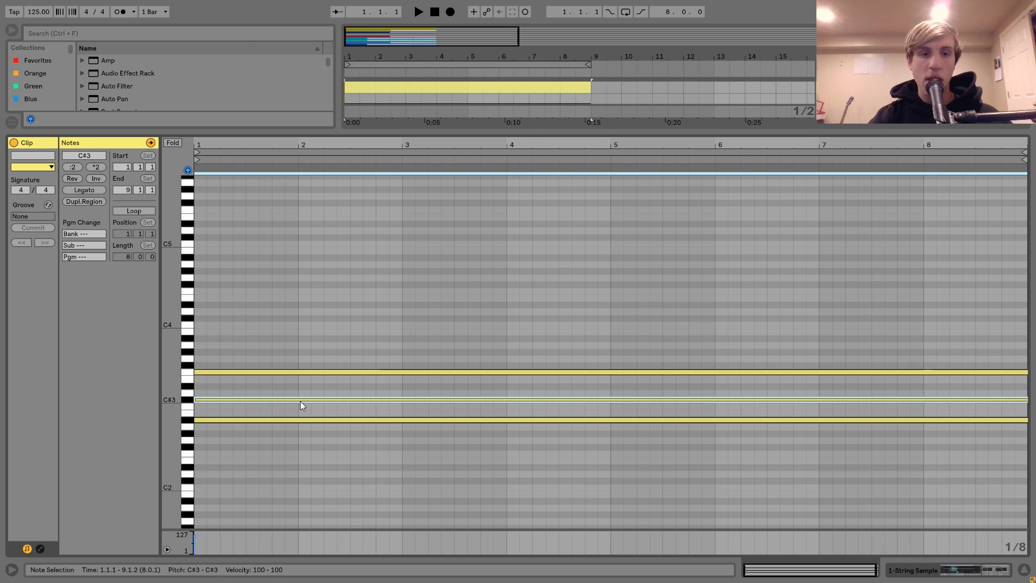
click(301, 372)
Step: Separate the note doubled on F3 and move it back up to F4, starting at bar 1
drag(301, 371, 333, 374)
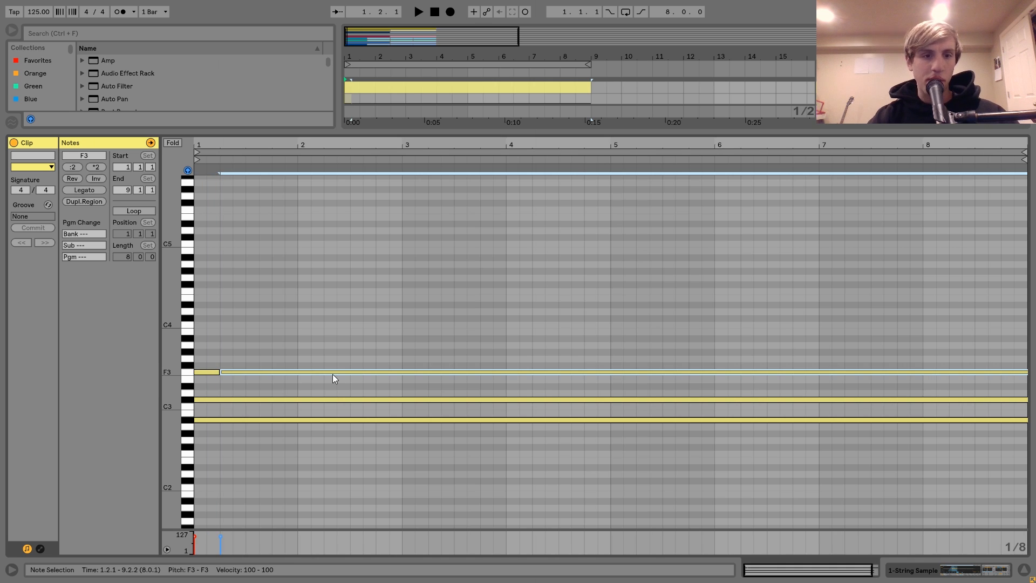
key(shift+Up)
key(Left)
key(Left)
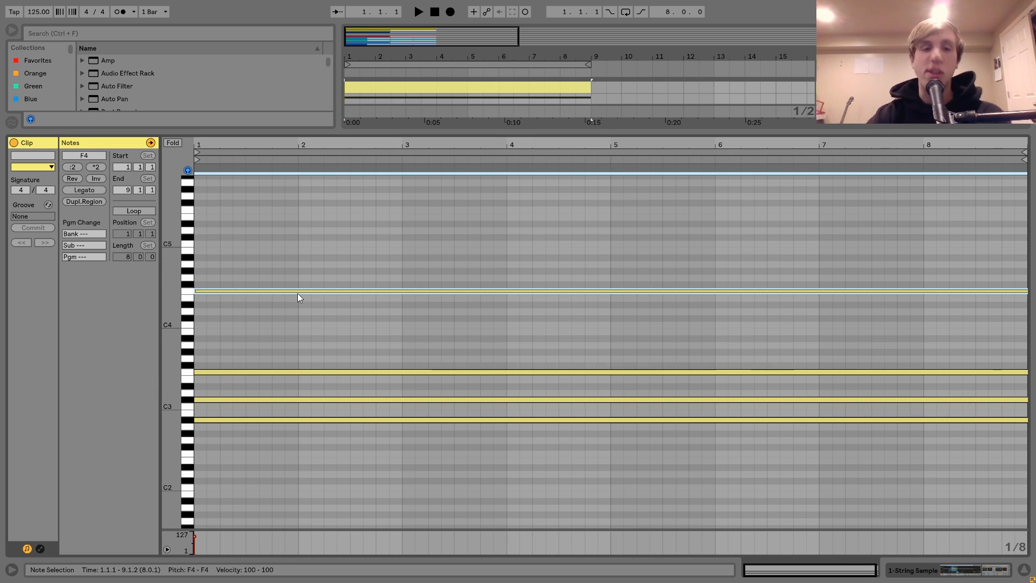
Step: Select the A#2 to F3 notes and play the string chord soloed and with the other tracks
drag(352, 366, 349, 422)
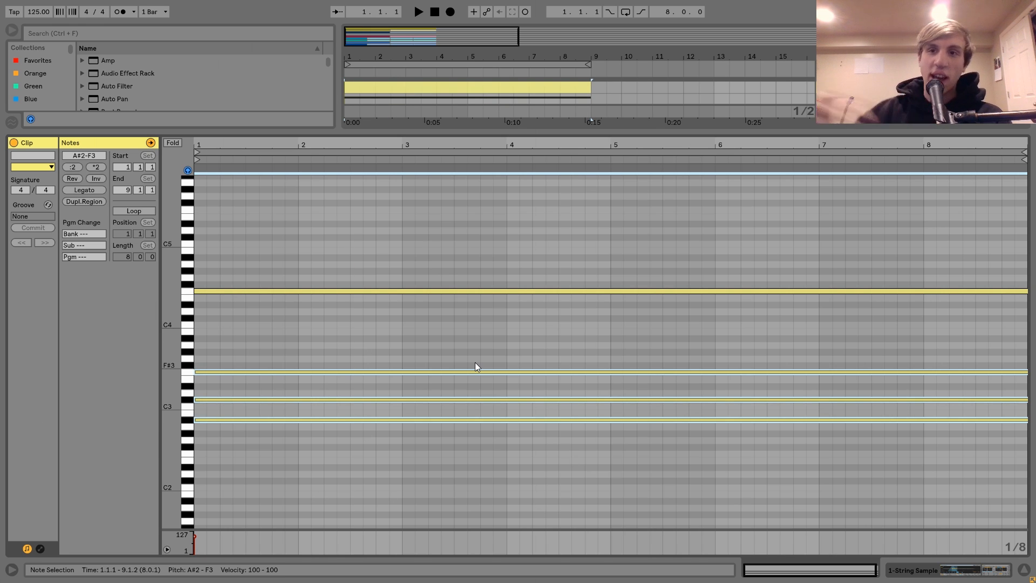
key(space)
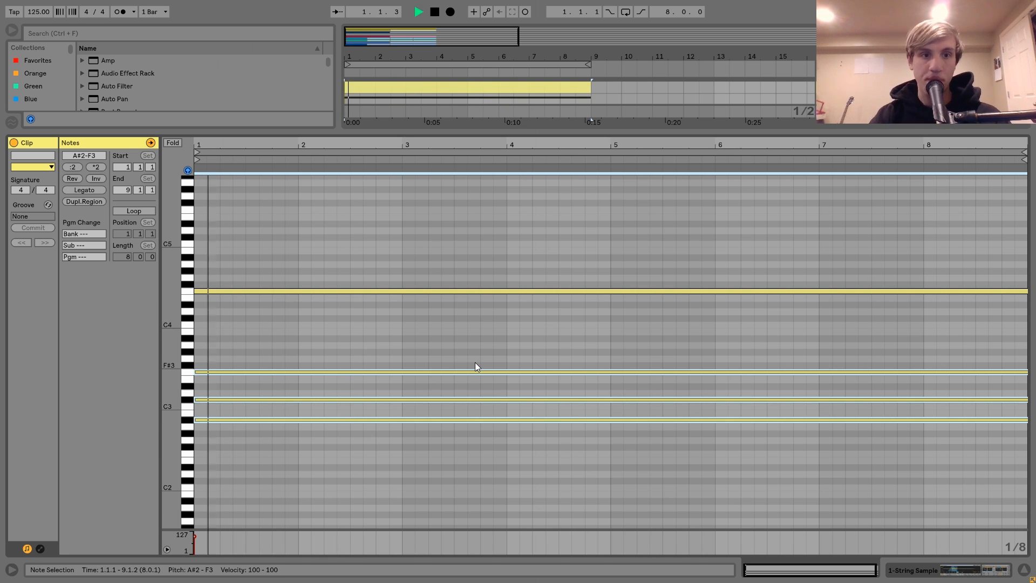
key(shift+Tab)
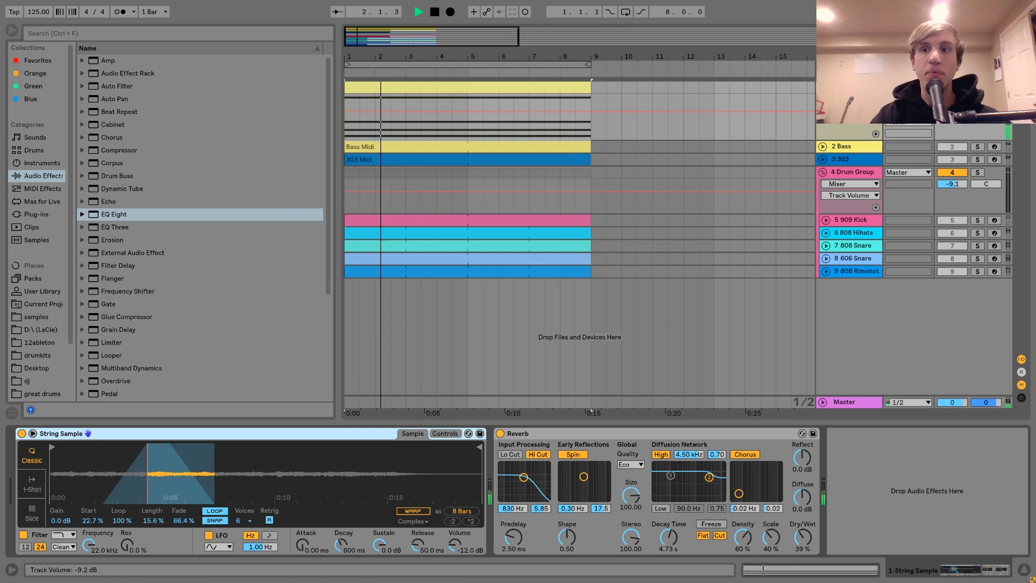
click(977, 88)
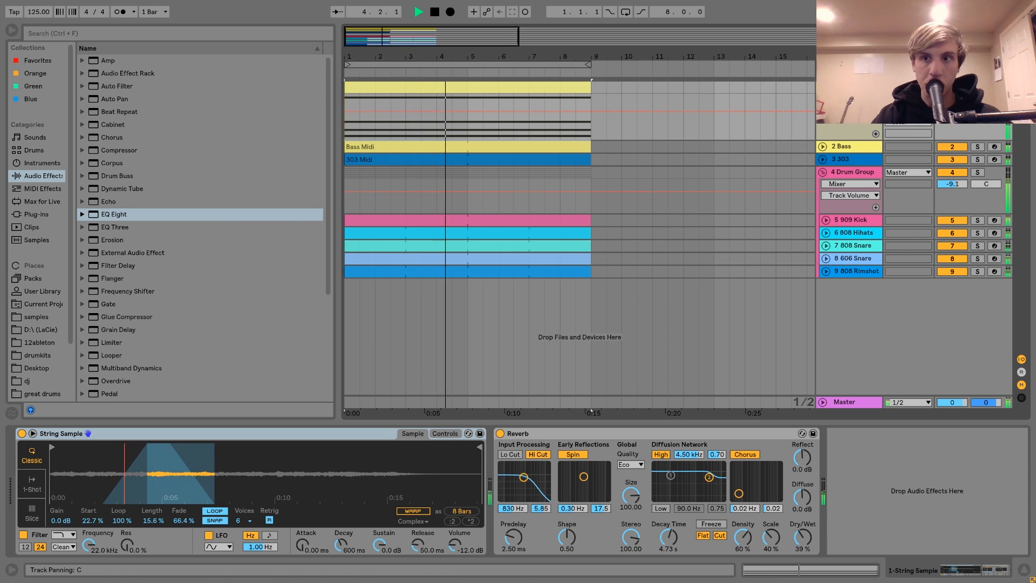
key(space)
click(977, 87)
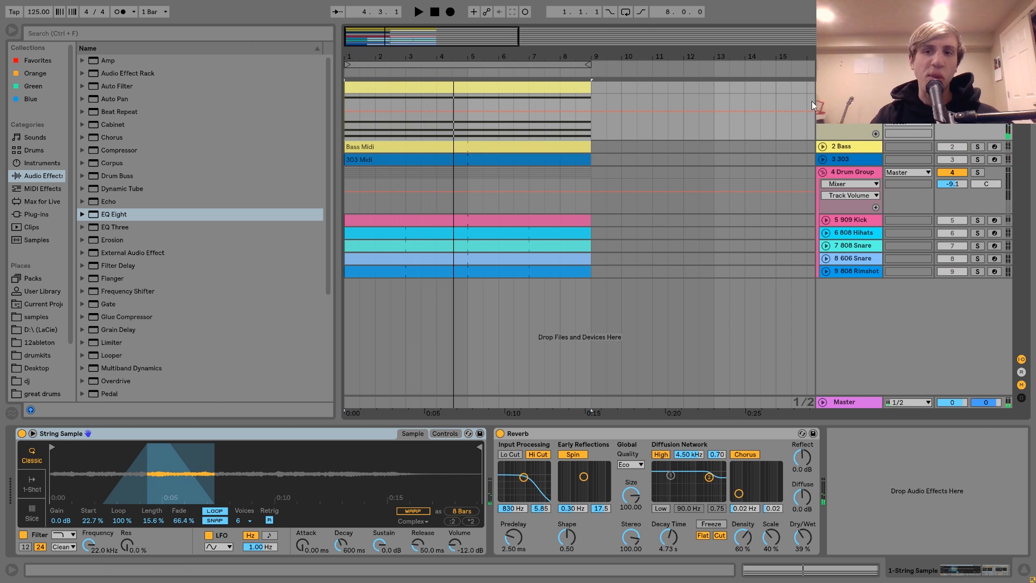
Step: Reopen the string clip, delete all notes above A#2, and play the remaining note
double_click(573, 87)
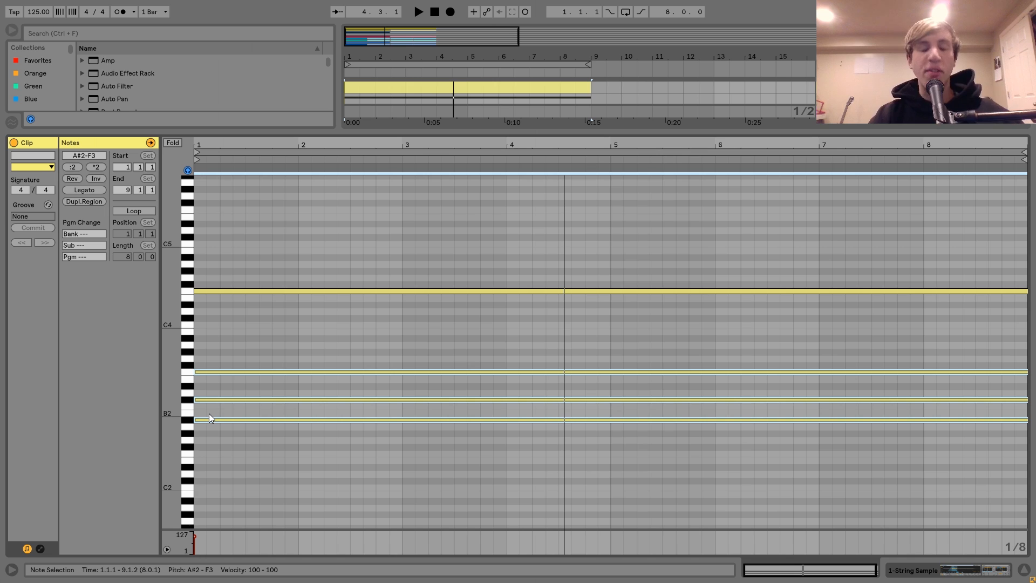
drag(234, 409, 246, 288)
key(Delete)
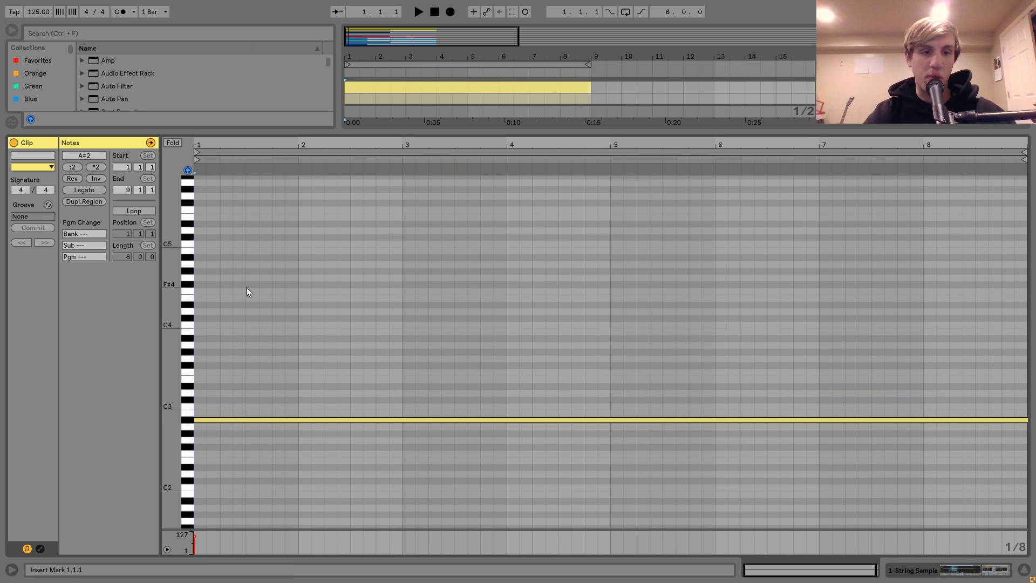
key(space)
key(space)
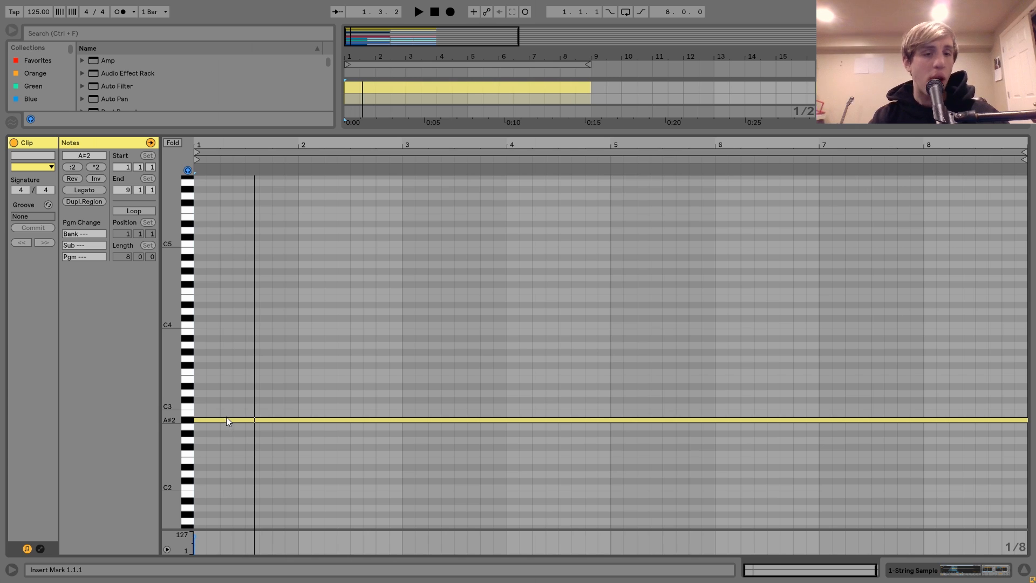
Step: Try moving the A#2 note up to F3, and undo both the move and the note deletion
drag(229, 419, 237, 377)
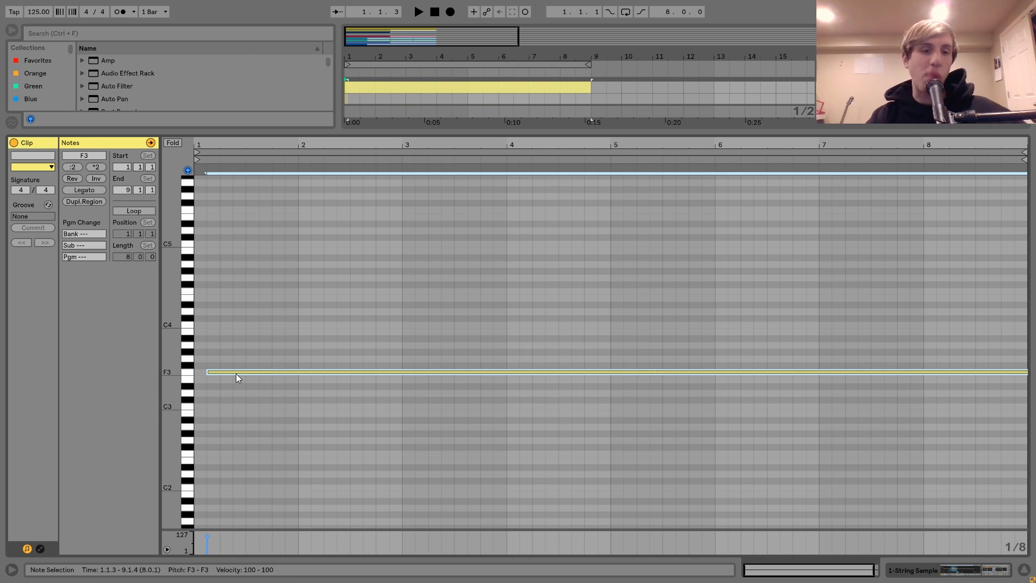
key(ctrl+z)
key(ctrl+z)
Step: Lower the chord's top note from F4 to A#3 and play the chord
click(262, 291)
key(Down)
key(Down)
key(Down)
key(Down)
key(Down)
key(Down)
key(Down)
key(space)
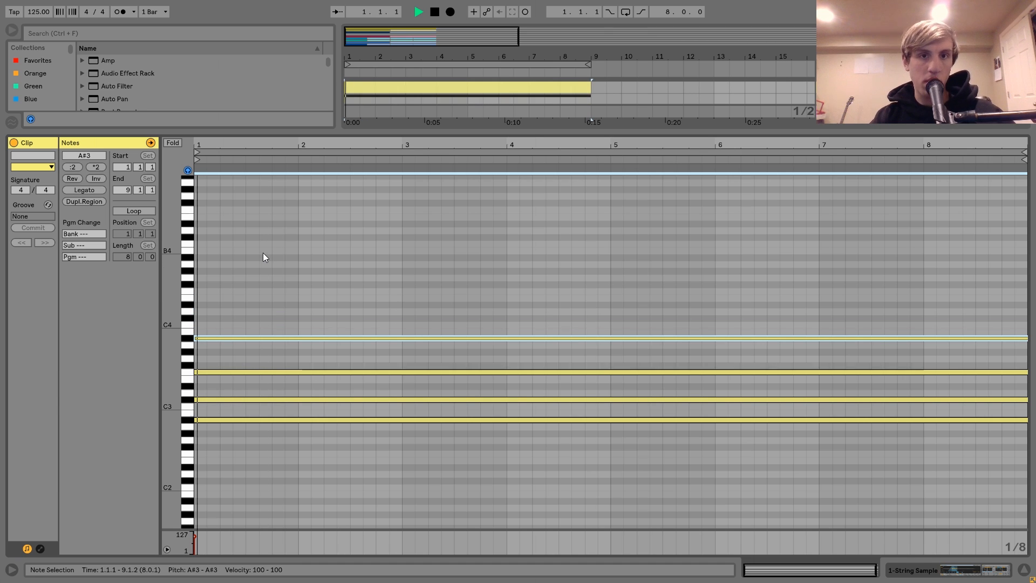
key(space)
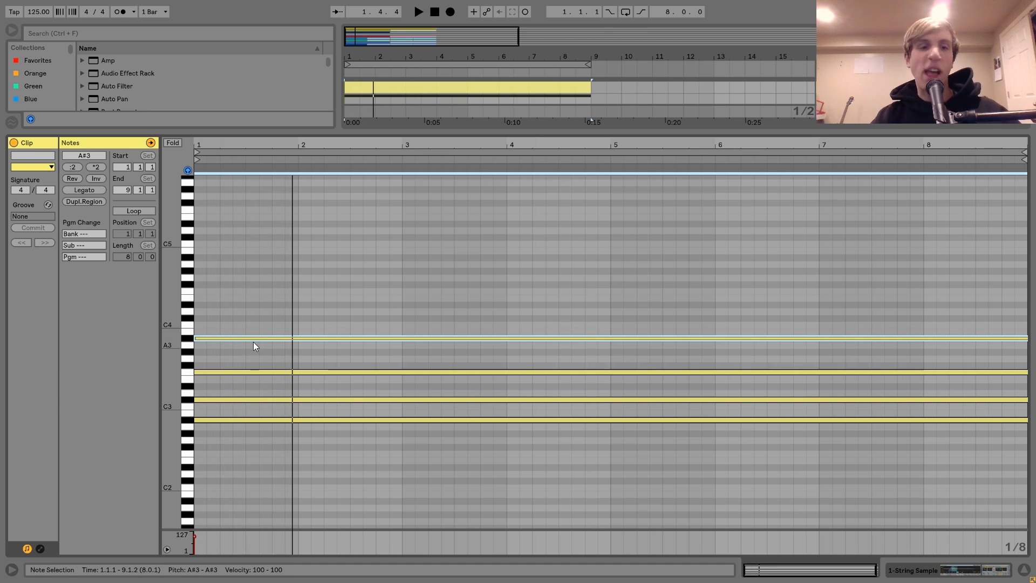
Step: Raise the chord's A#3 note back to F4
key(Up)
key(Up)
key(Up)
key(Up)
key(Up)
key(Up)
key(Up)
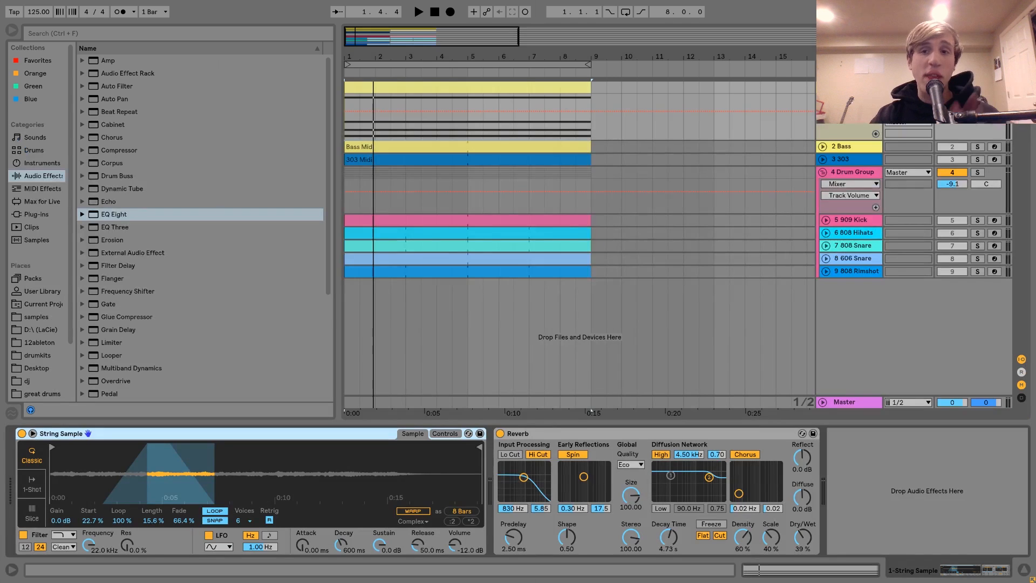
Step: Locate the string instrument's source file, String Sample.wav, in the browser
right_click(305, 467)
click(323, 480)
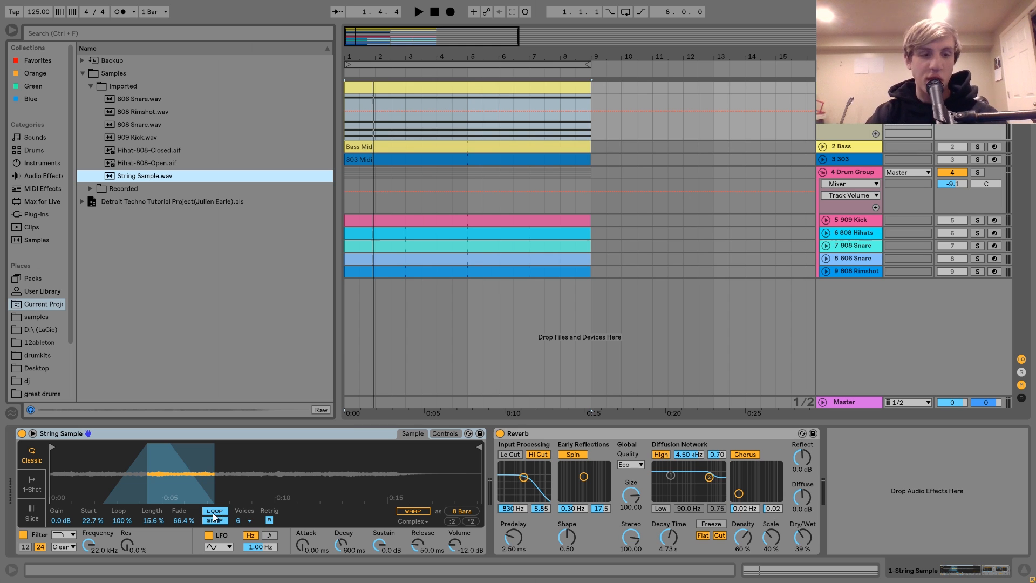
Step: Set the string sample's start to 0%, length to 1.56% and fade to 0%, and play it with Reverb bypassed
drag(86, 523, 87, 561)
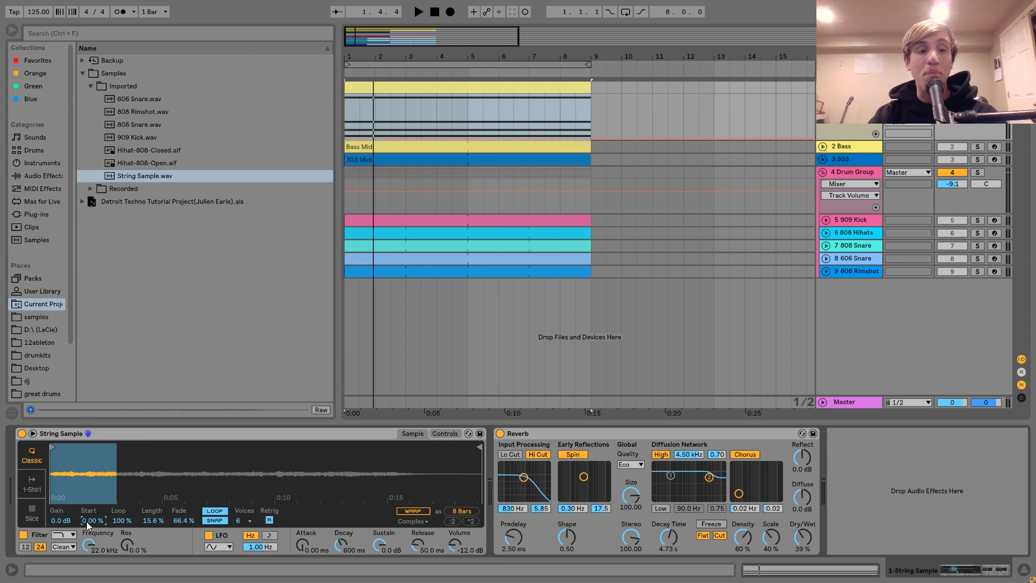
drag(151, 523, 151, 557)
drag(179, 521, 180, 559)
key(space)
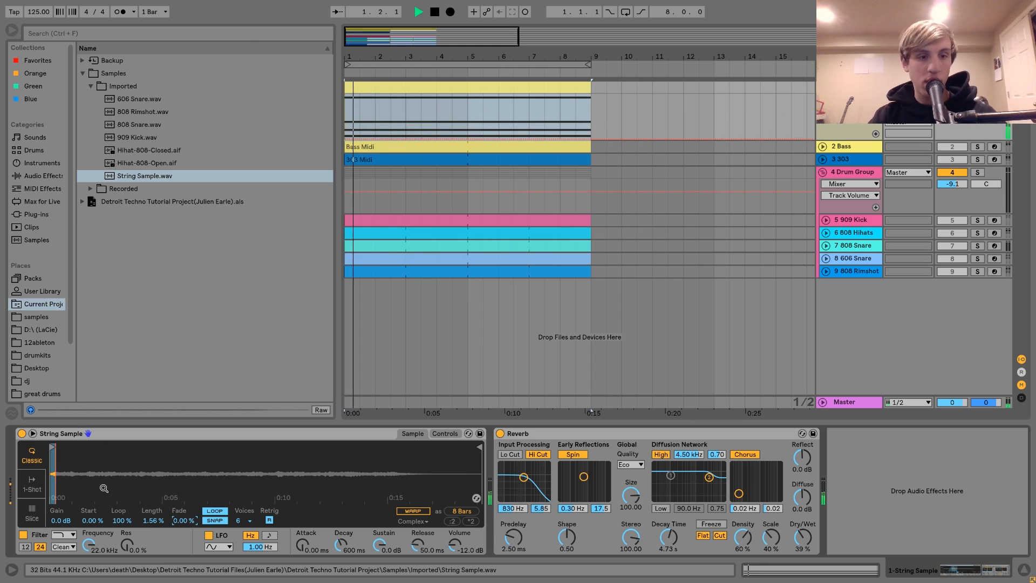
click(500, 433)
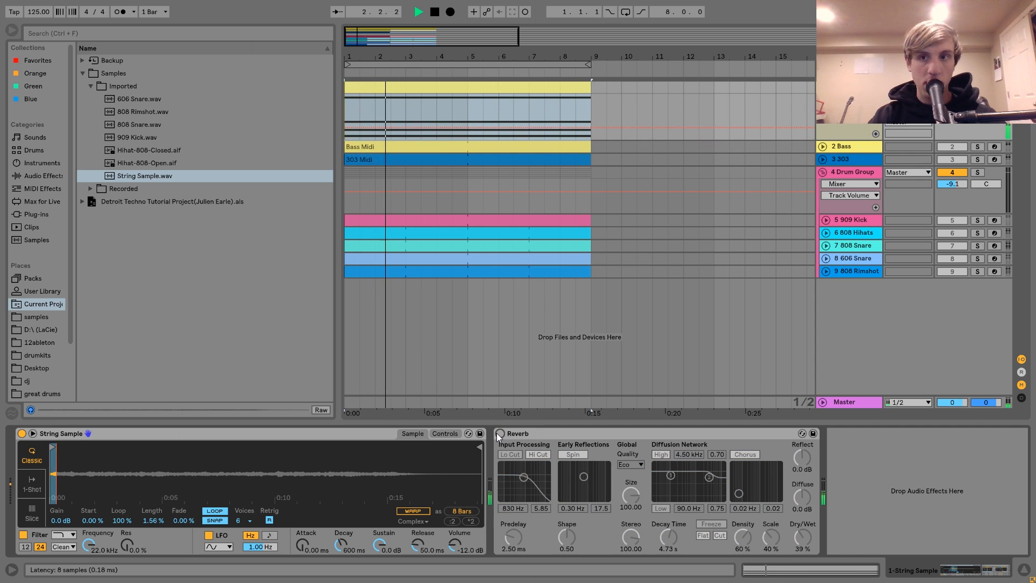
key(space)
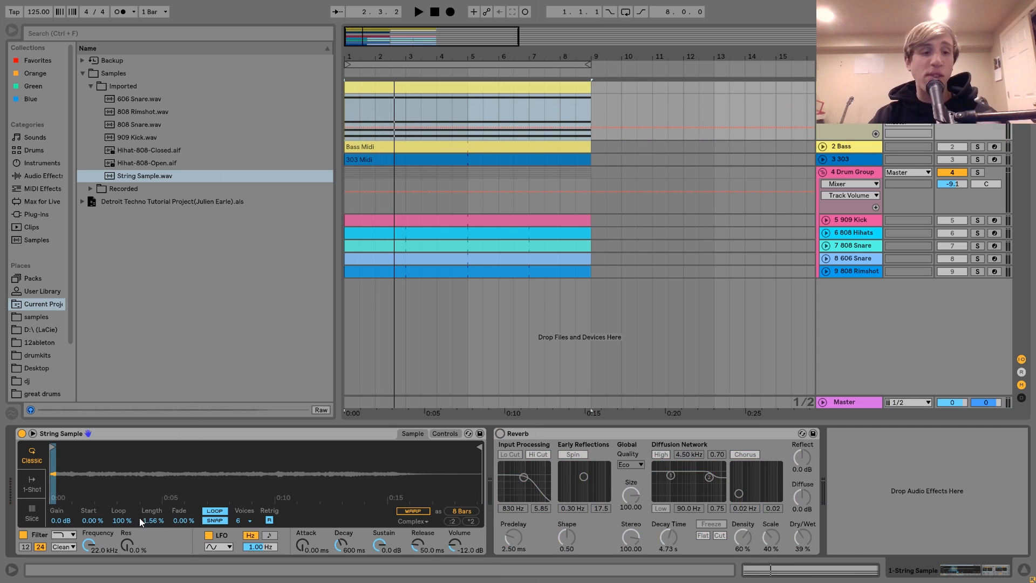
Step: Set the string sample's start to 31.3%, length to 23.4% and fade to 99.2%, and play the crossfaded loop
drag(149, 530, 91, 504)
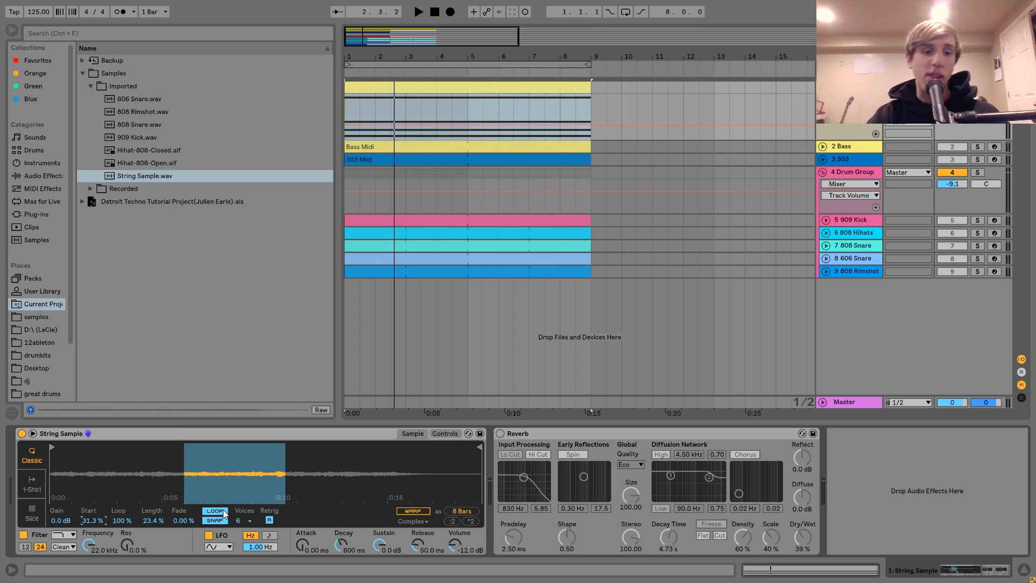
drag(184, 520, 184, 499)
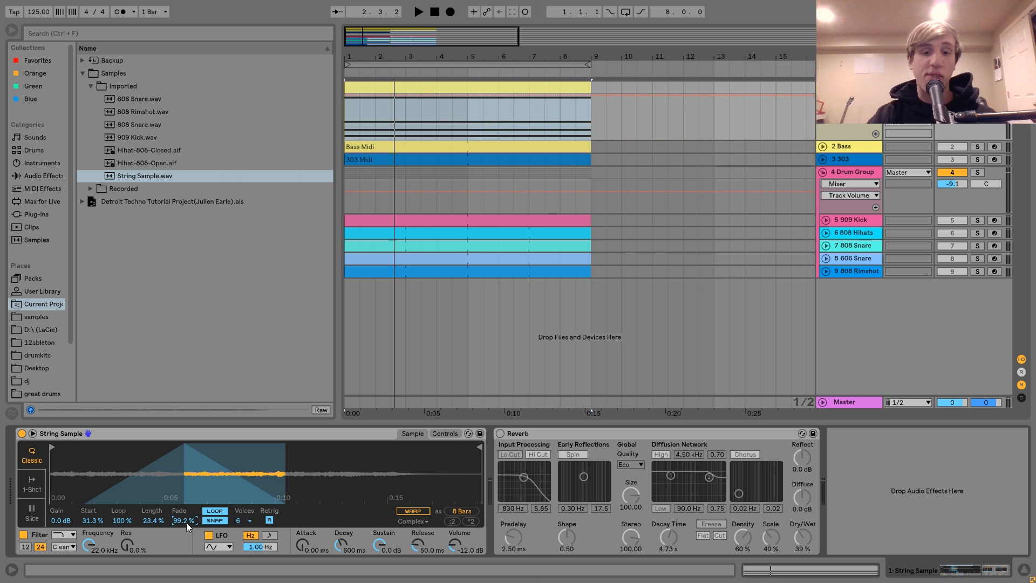
key(space)
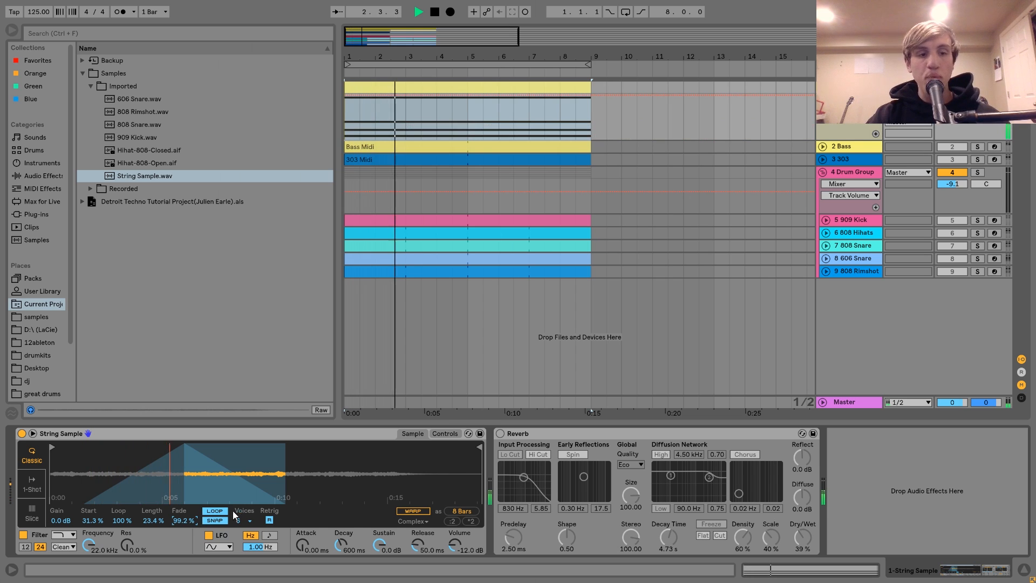
key(space)
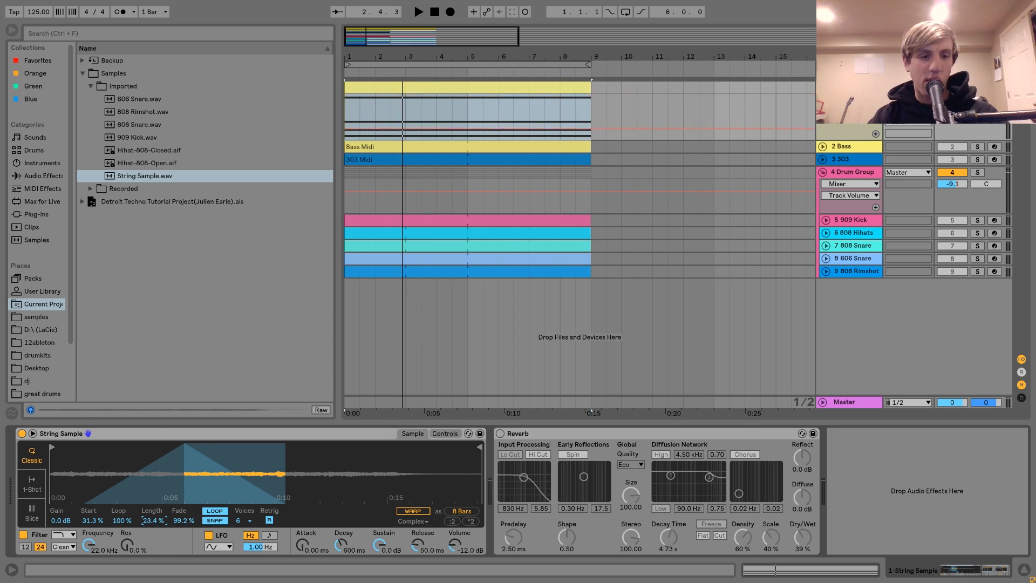
Step: Reset the string sample's length to 100% and start to 0%, and try shortening its end point before restoring it
double_click(156, 521)
double_click(92, 521)
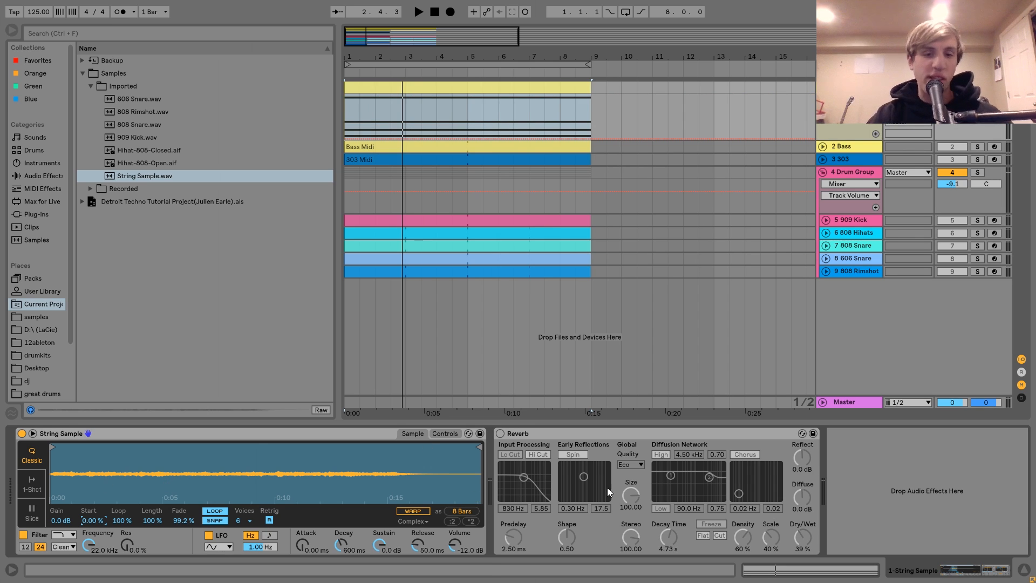
drag(477, 444, 259, 446)
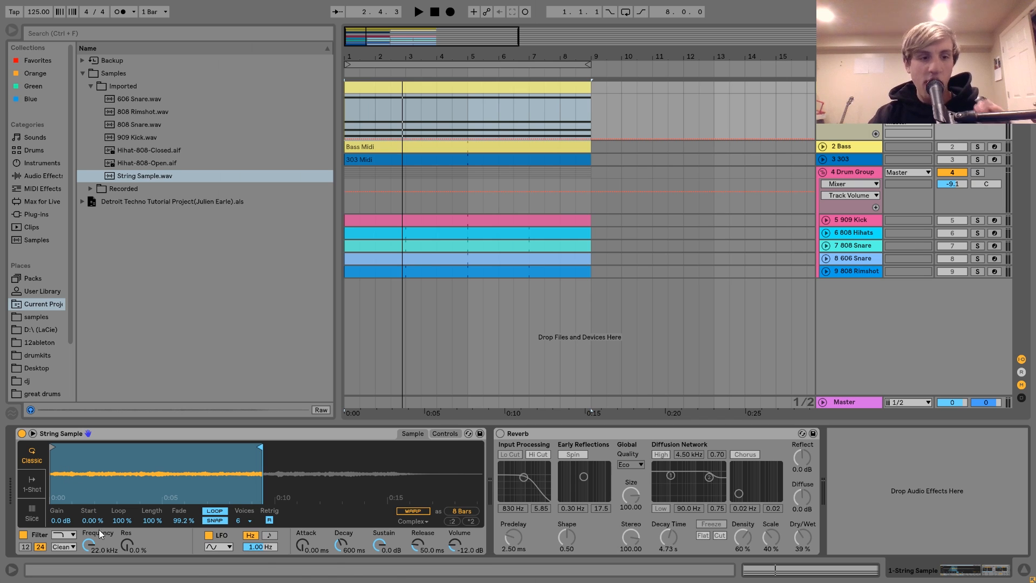
drag(258, 447, 668, 495)
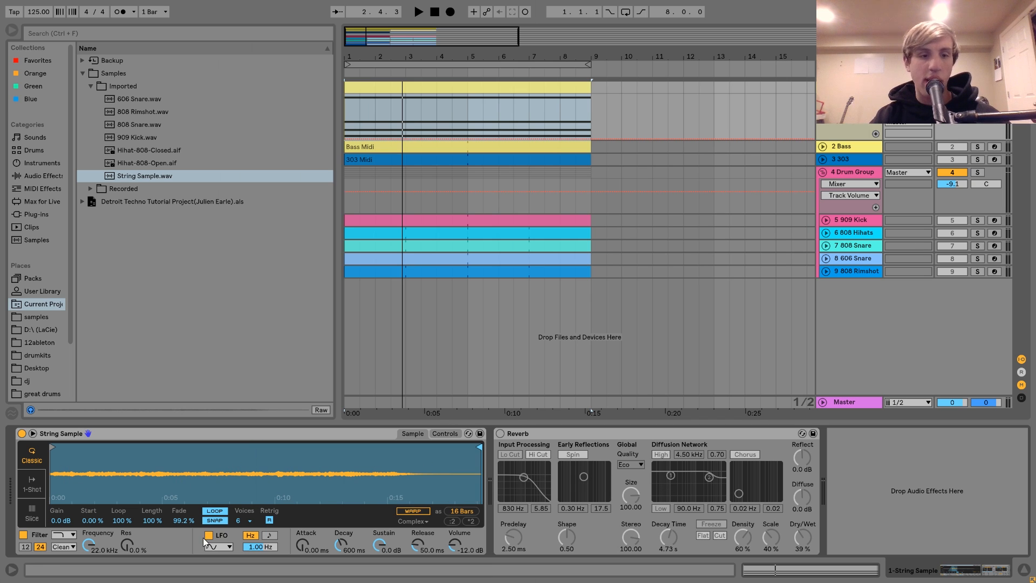
Step: Set the string sample's length to 36.7% and start to 30.5%, and turn Reverb back on and select it
drag(153, 520, 152, 539)
mouse_move(87, 523)
mouse_down()
mouse_move(87, 501)
mouse_move(88, 523)
mouse_up()
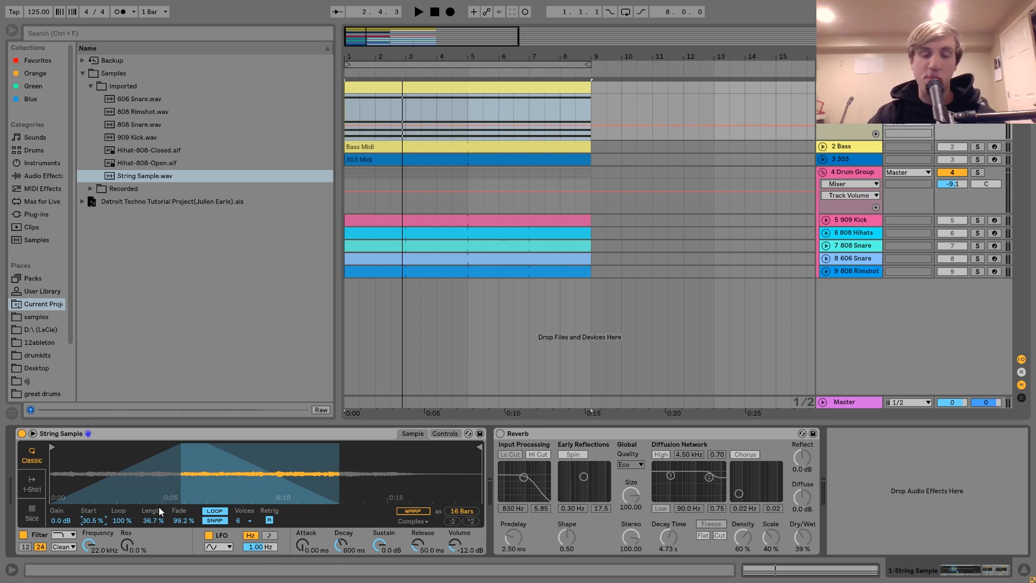
click(500, 433)
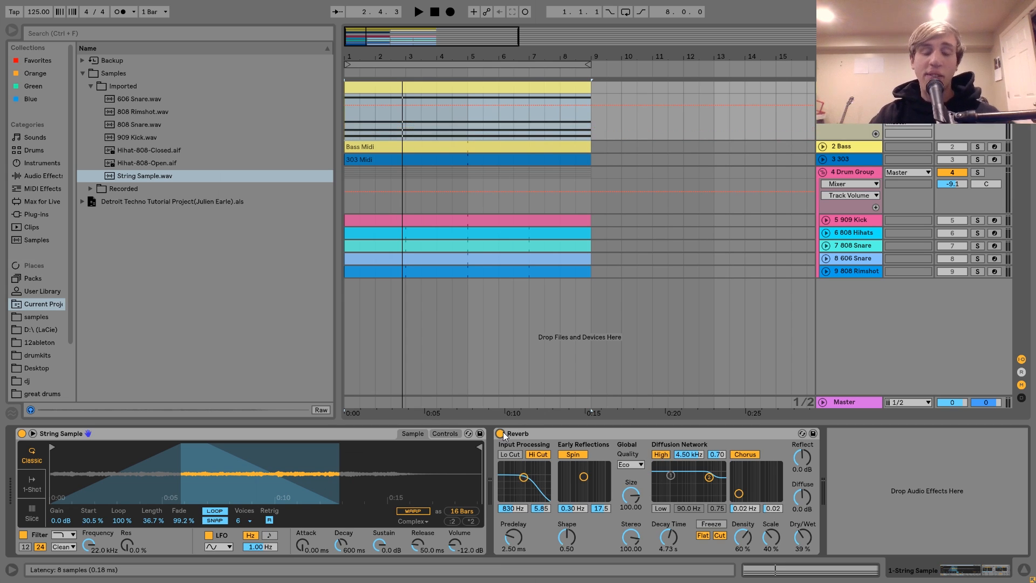
click(555, 435)
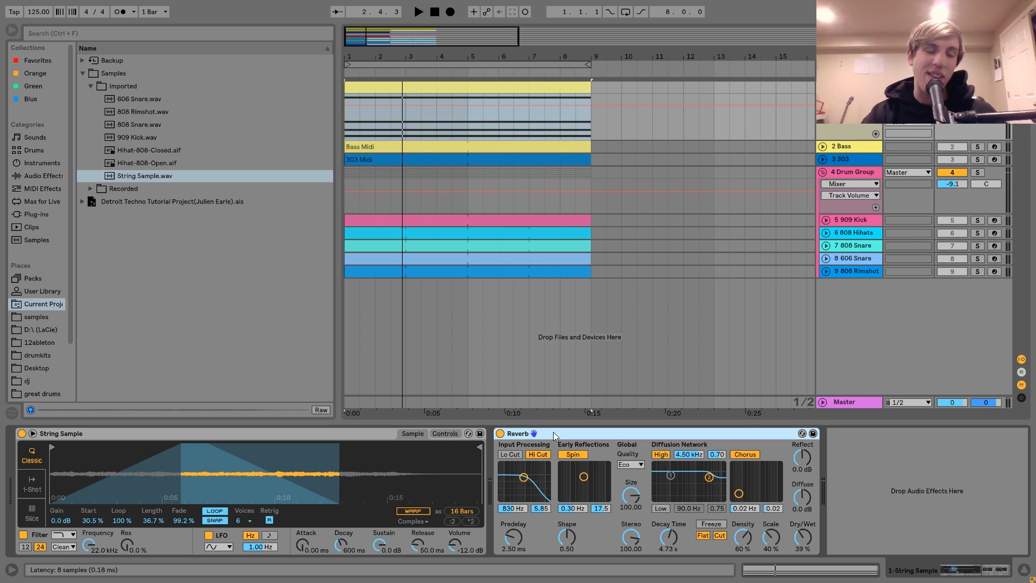
Step: Play the full mix with the string track's Reverb bypassed, and turn Reverb back on
click(500, 433)
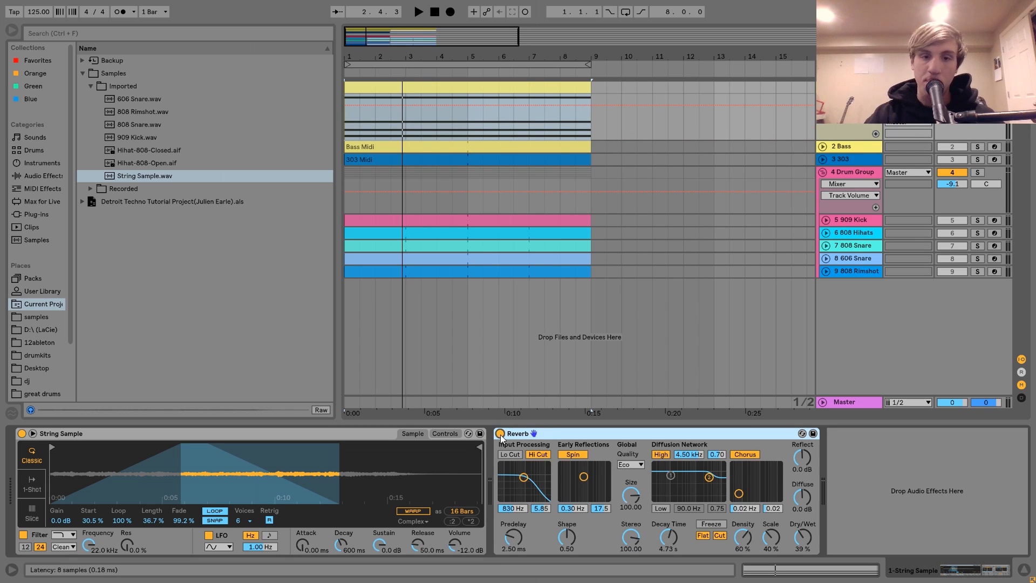
key(space)
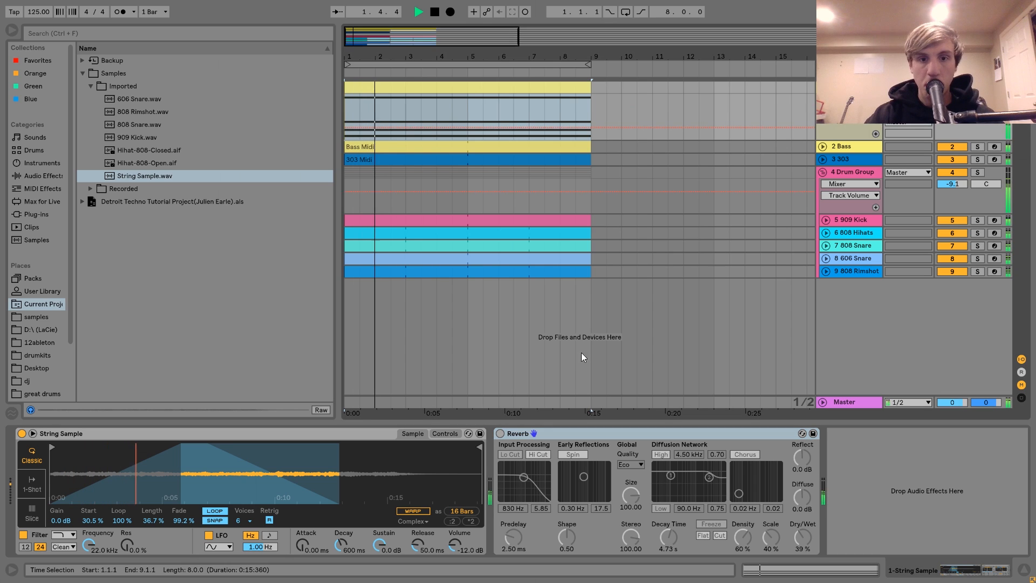
click(500, 433)
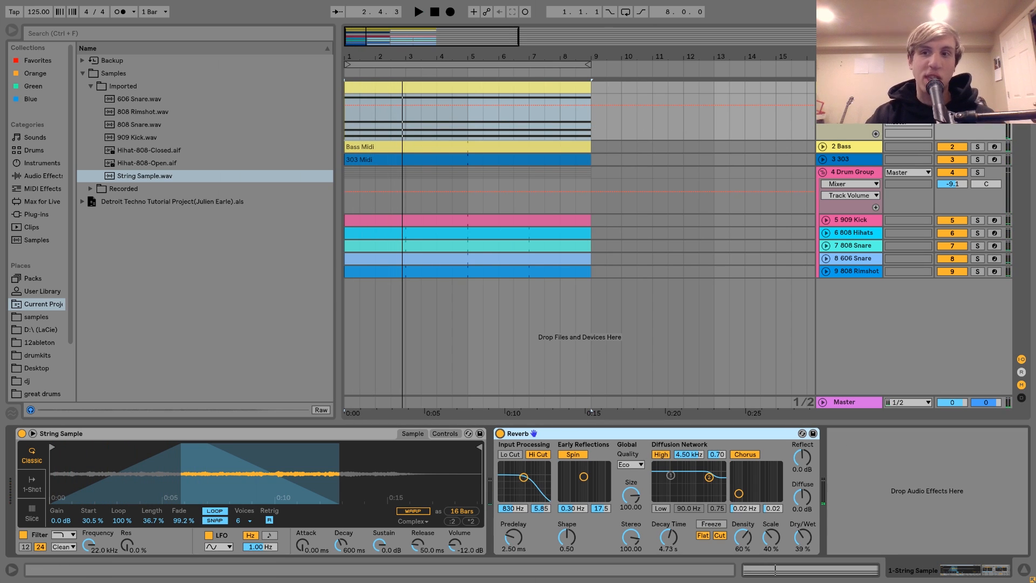
key(space)
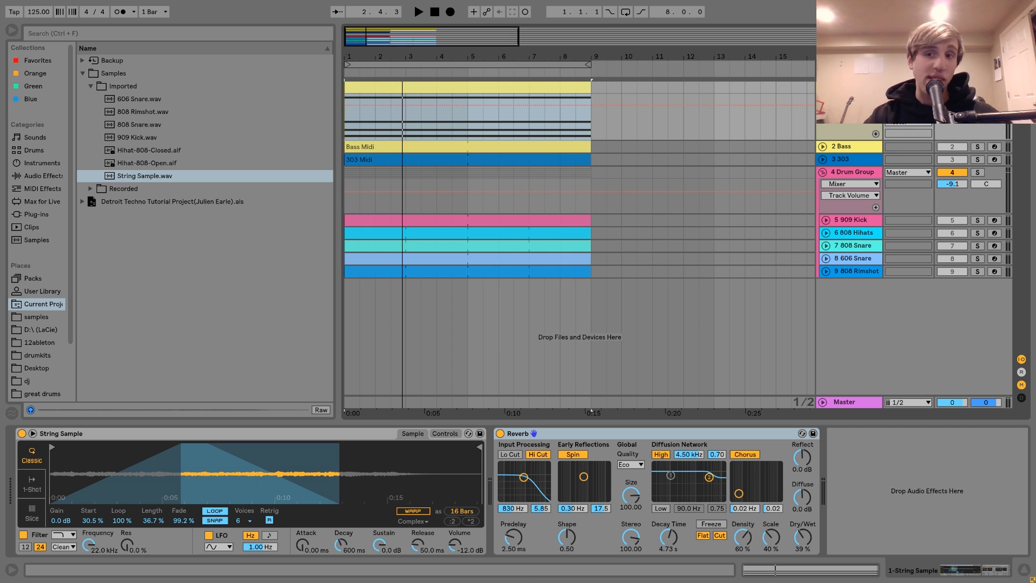
Step: Solo and unfold the 2 Bass track, open its Bass Midi clip, and play the bass notes
click(977, 147)
click(822, 146)
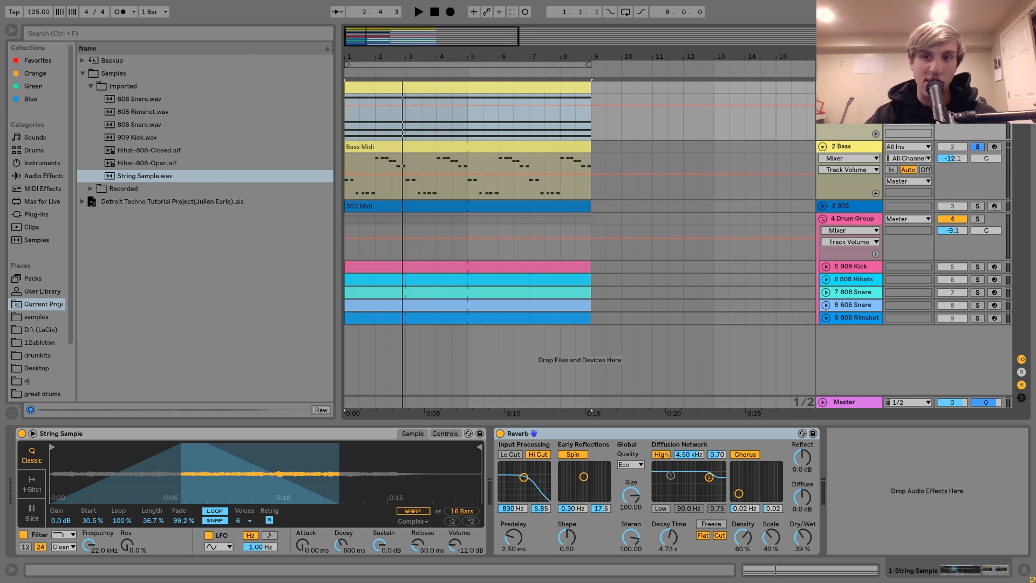
key(space)
click(495, 151)
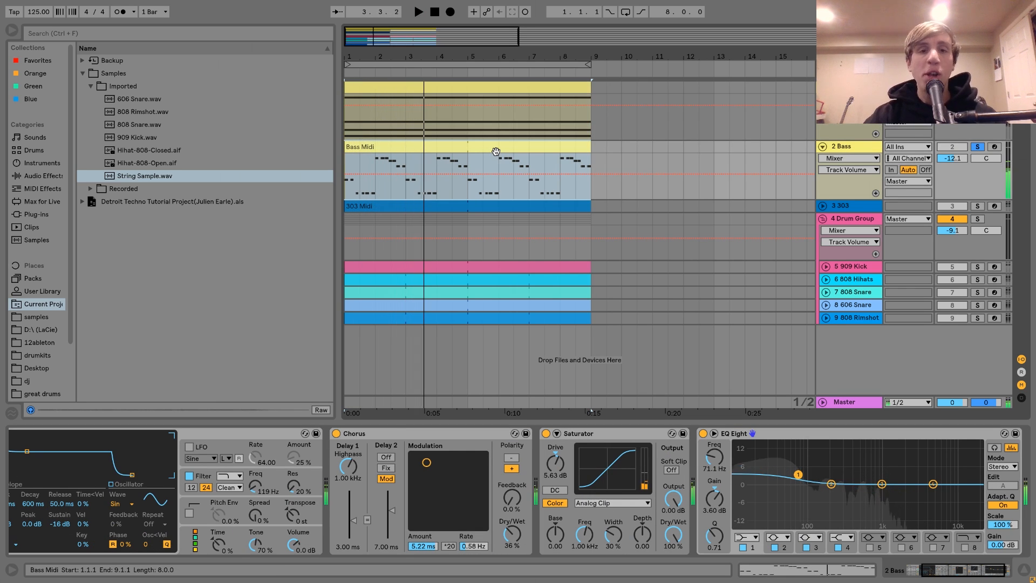
double_click(495, 152)
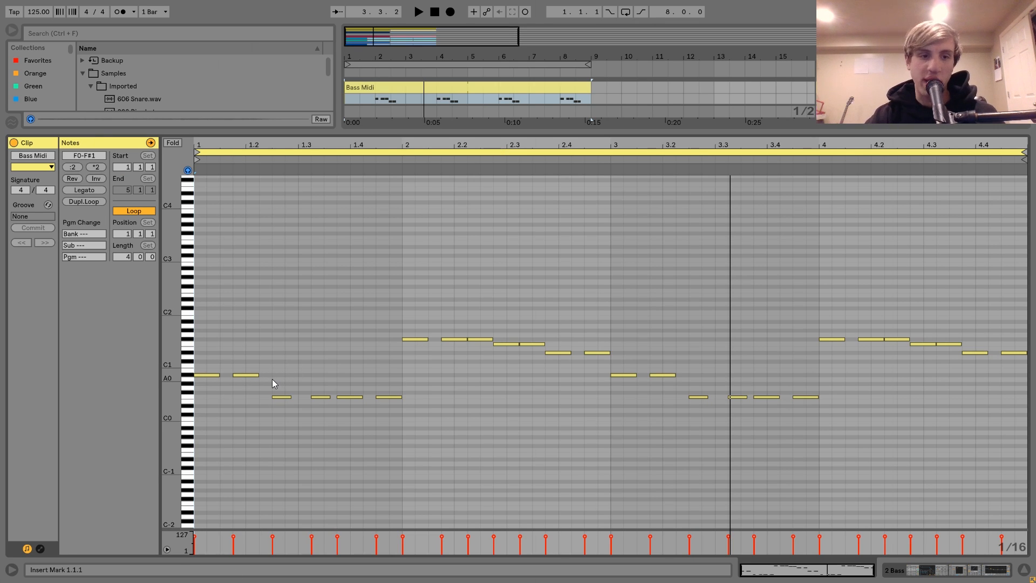
key(space)
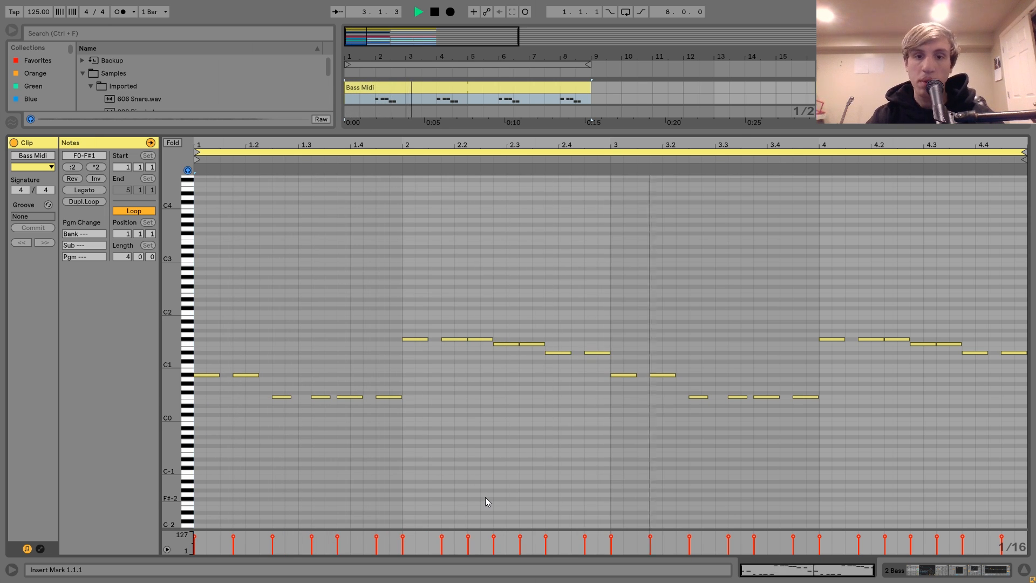
key(space)
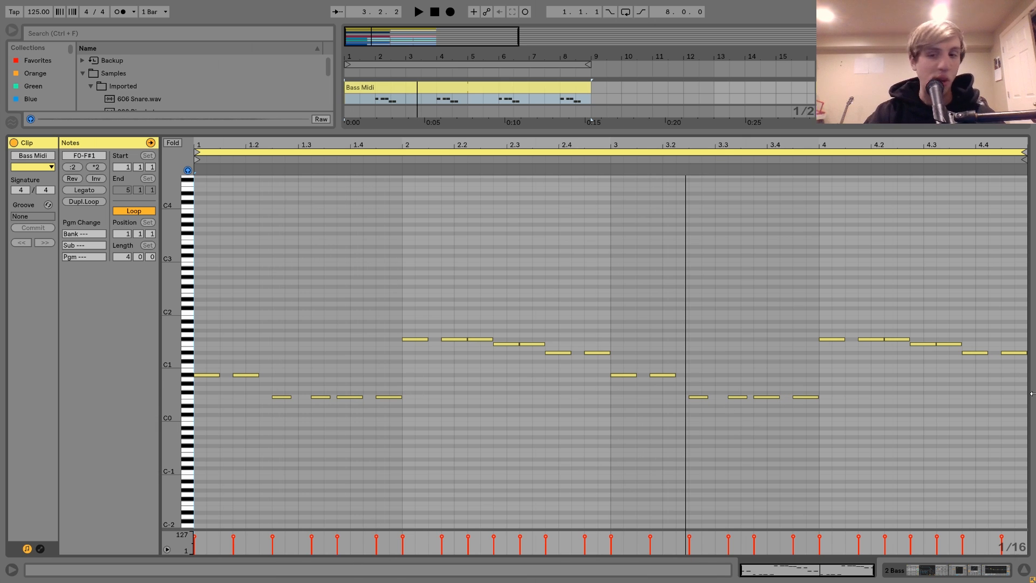
Step: Return to the bass track's device chain and examine the levels and envelopes of Operator's oscillators A, B, C and D
click(912, 570)
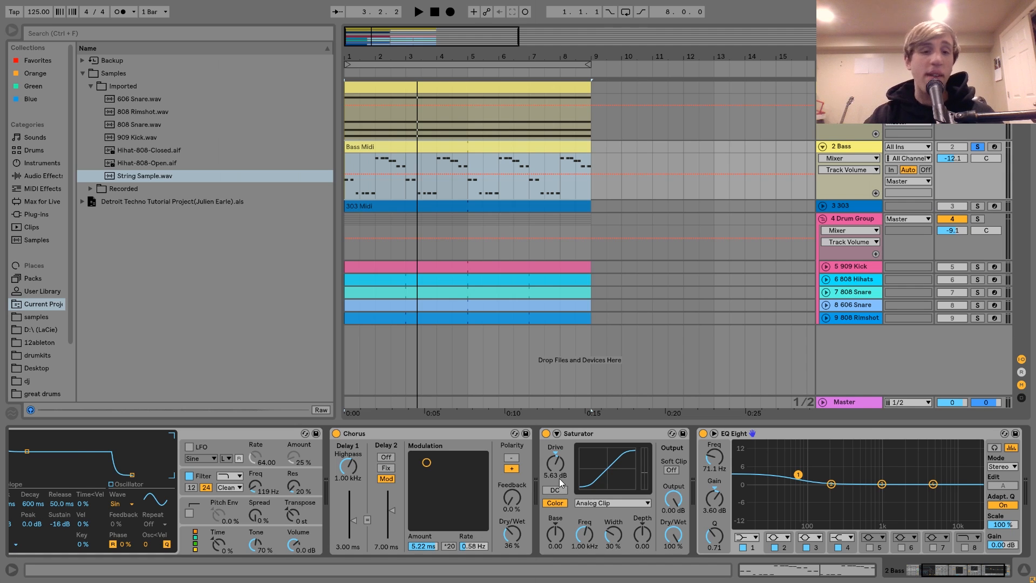
click(912, 572)
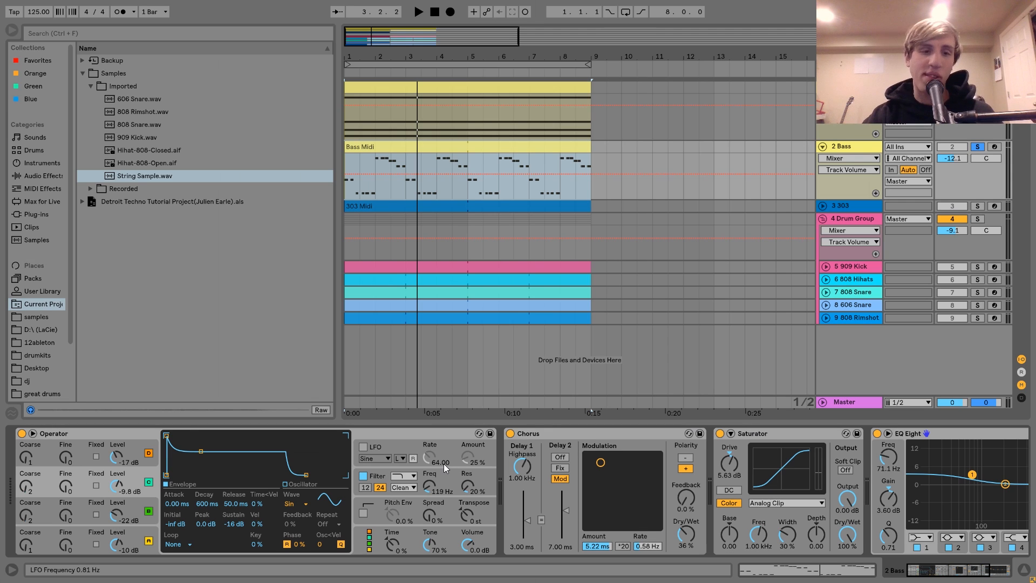
click(131, 434)
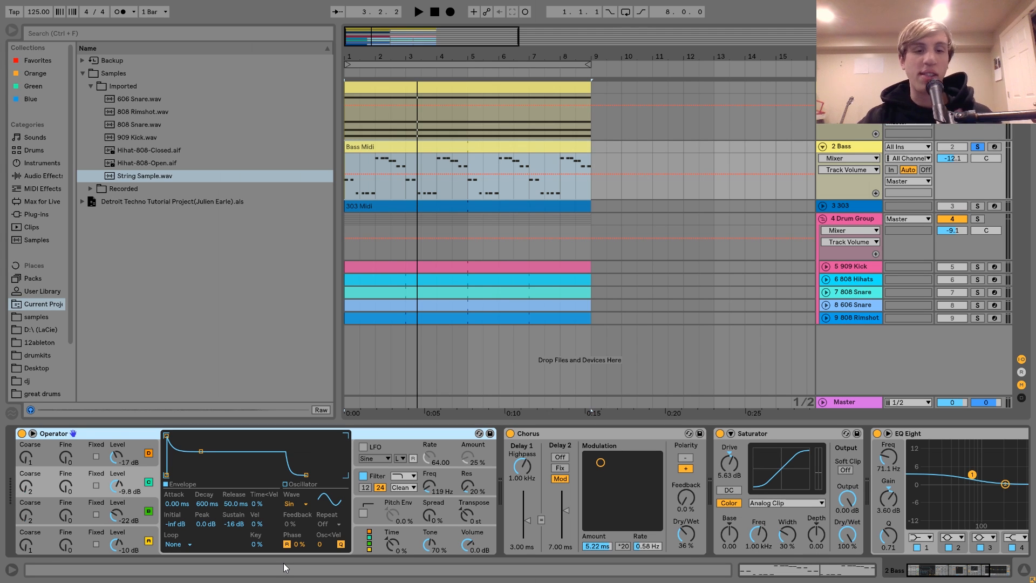
click(142, 533)
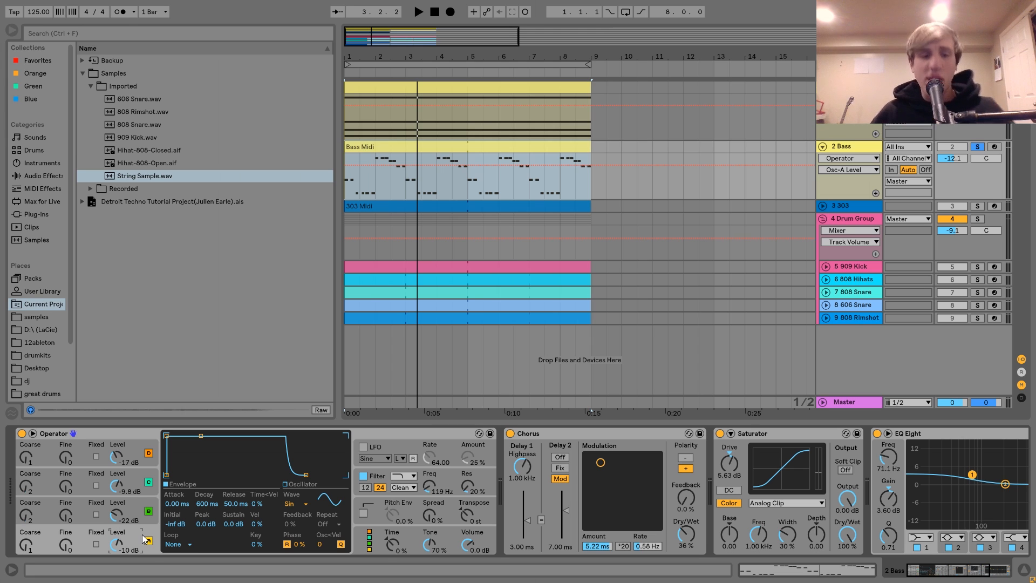
click(137, 506)
click(137, 491)
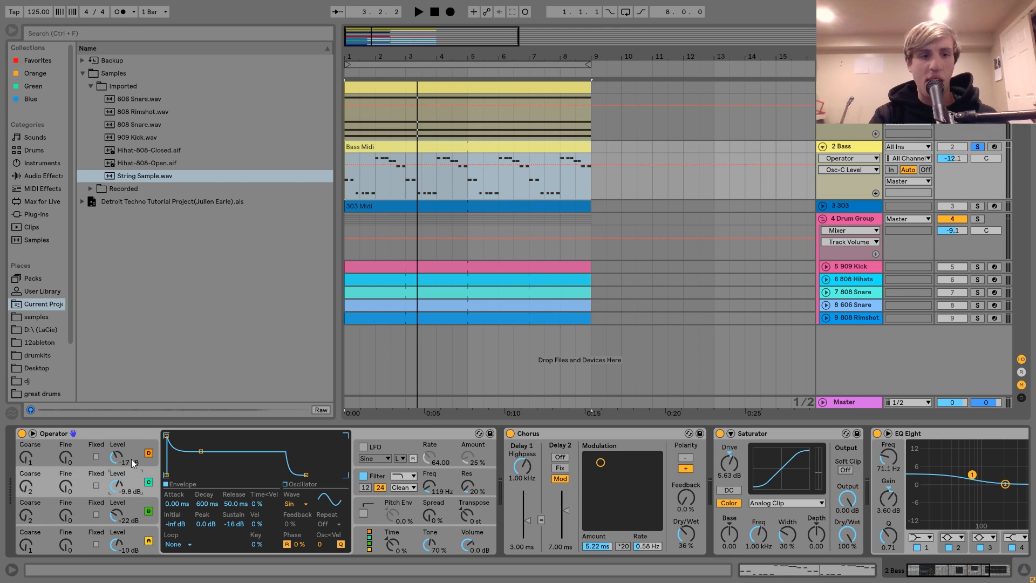
click(134, 463)
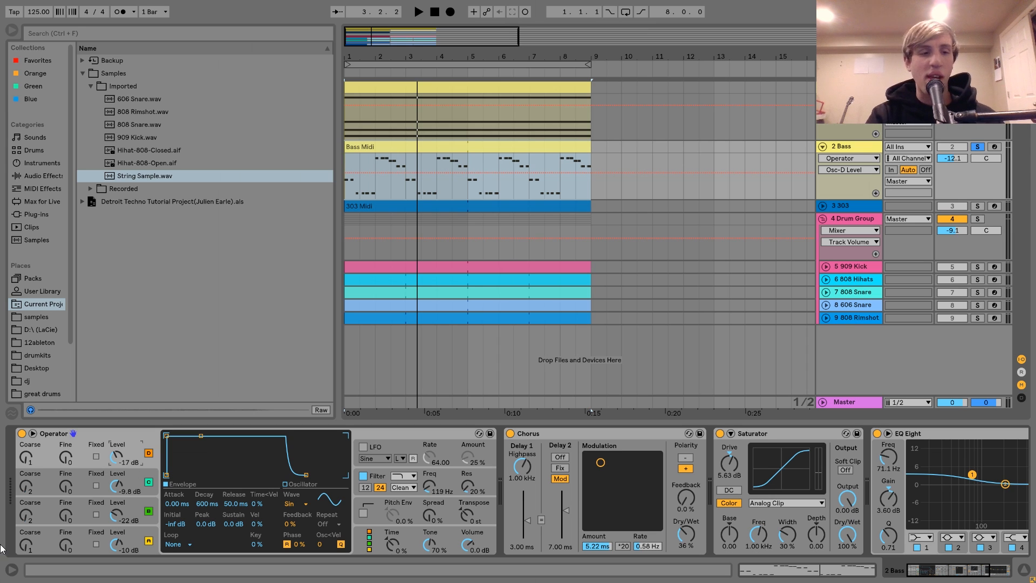
click(135, 517)
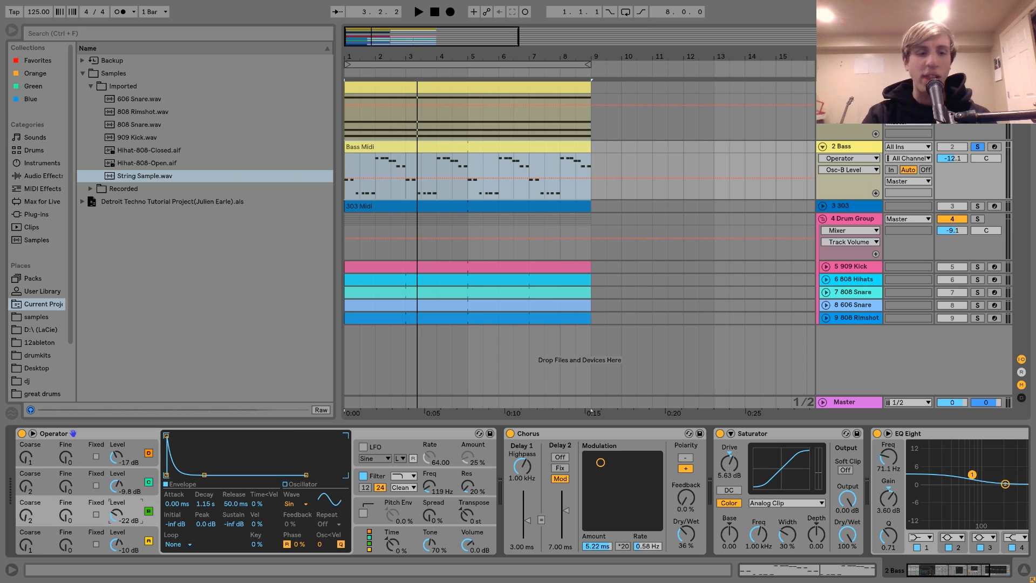
click(133, 491)
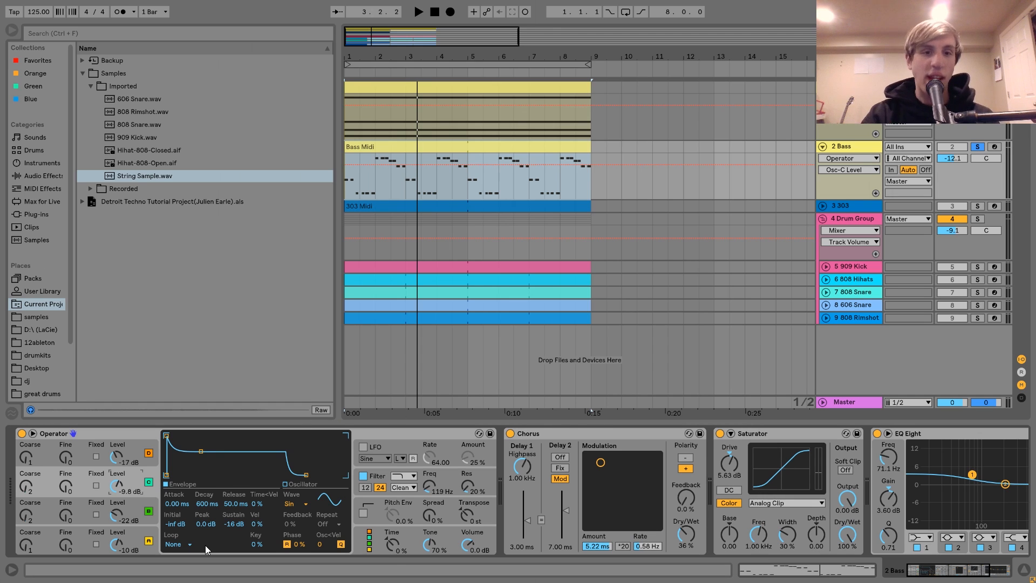
Step: Play the soloed bass and examine the Coarse tuning of Operator's oscillator C
key(space)
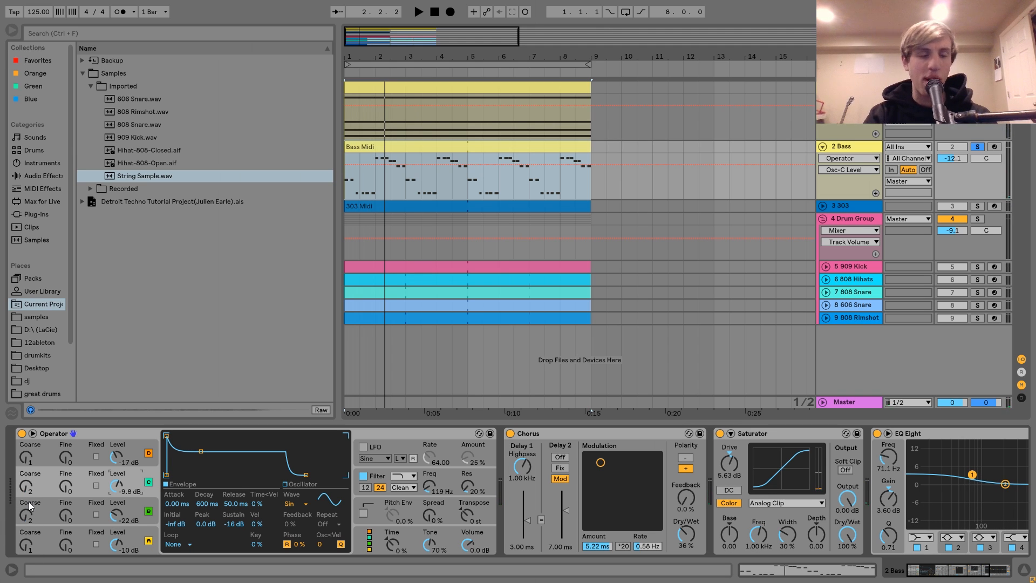
key(space)
click(27, 487)
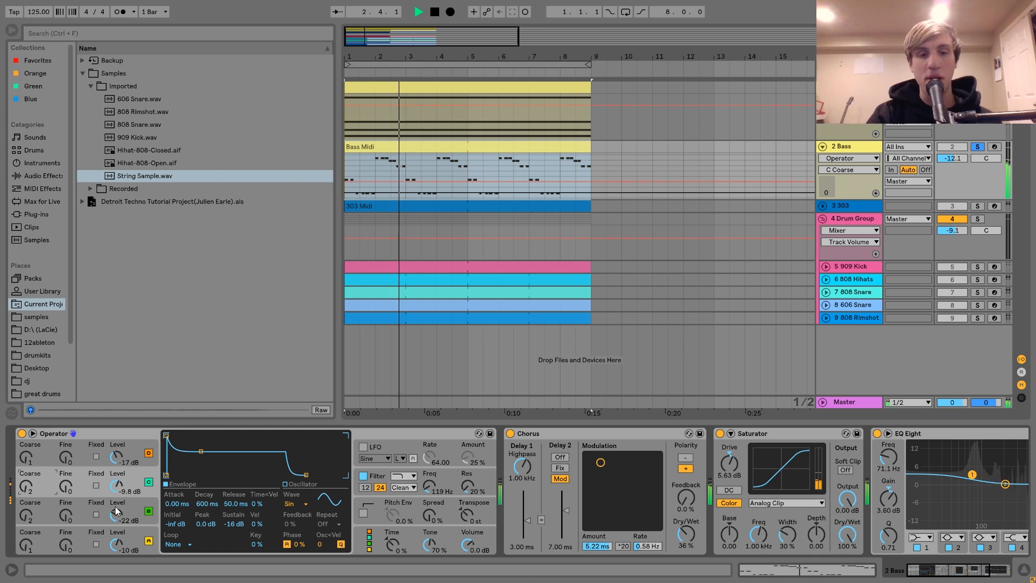
key(space)
Step: Play the bass with Operator's filter switched off and on again to compare the sound
click(376, 477)
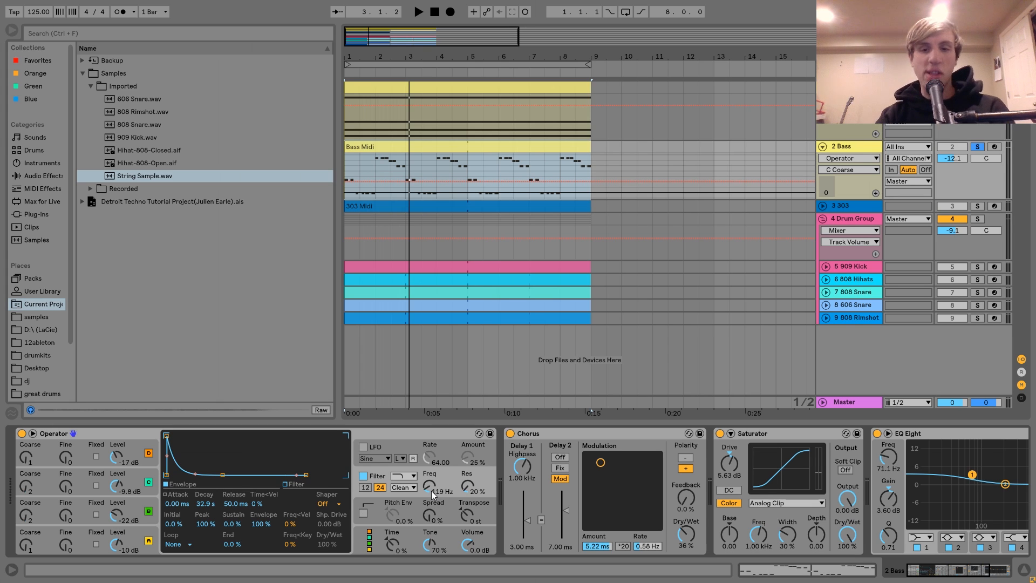
click(365, 476)
key(space)
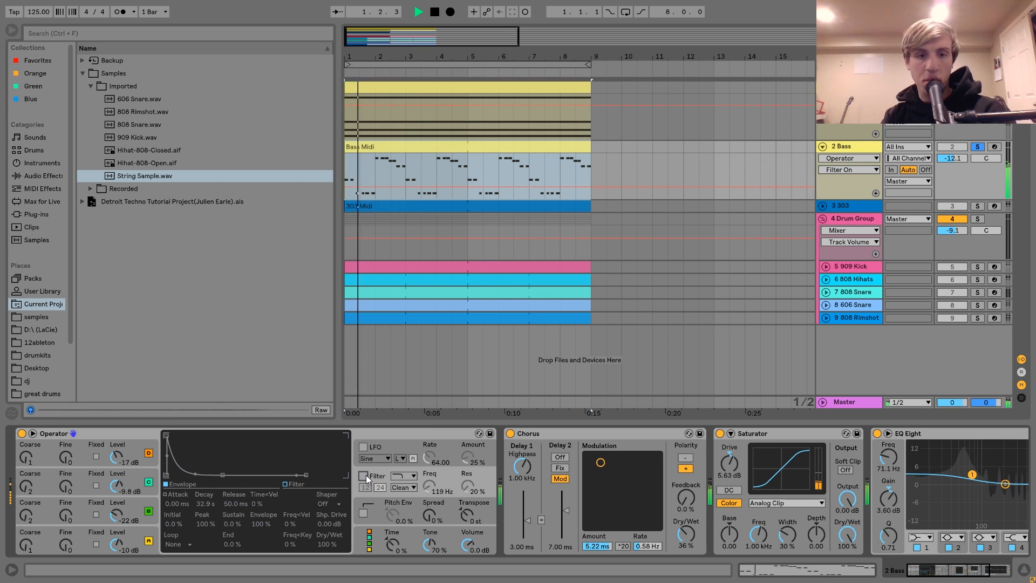
click(364, 476)
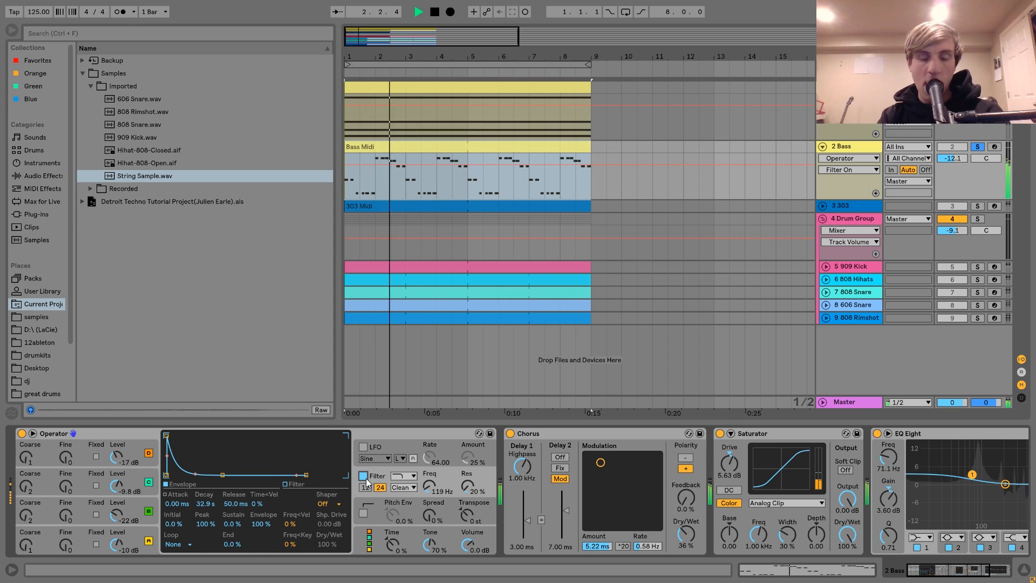
key(space)
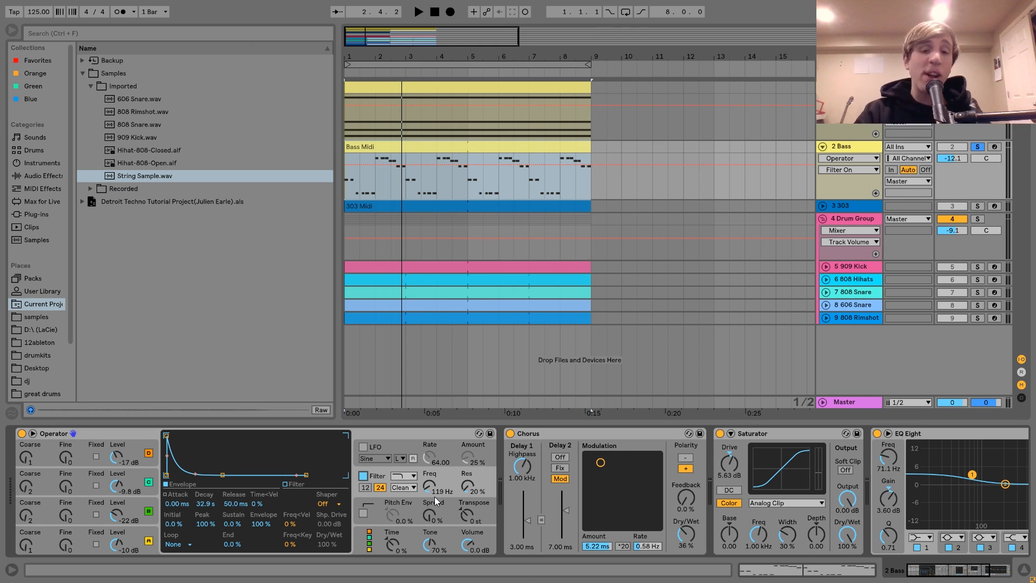
Step: Compare the bass with its Chorus effect bypassed and re-enabled during playback
scroll(435, 496, right, 3)
click(438, 435)
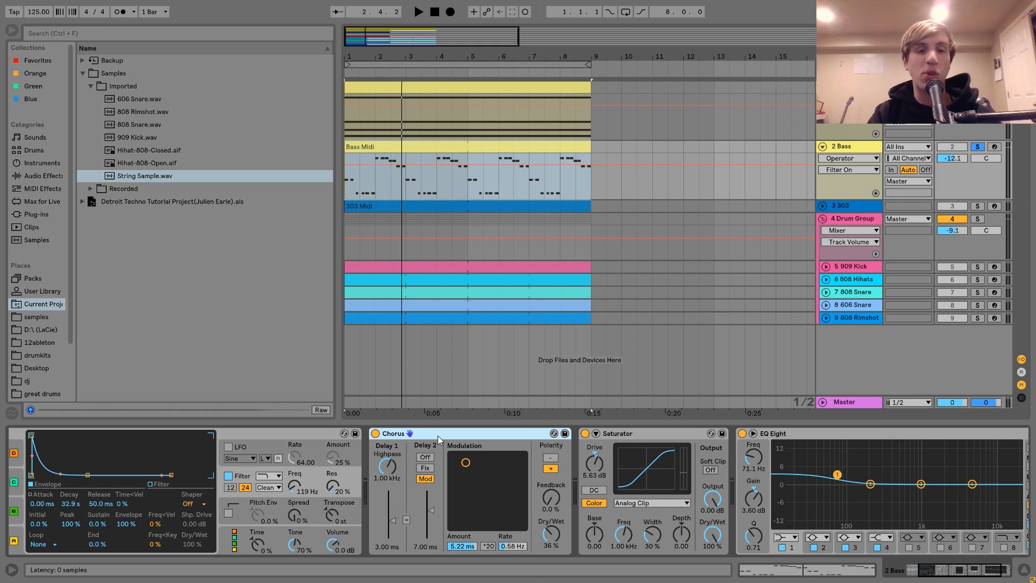
click(376, 434)
key(space)
click(376, 433)
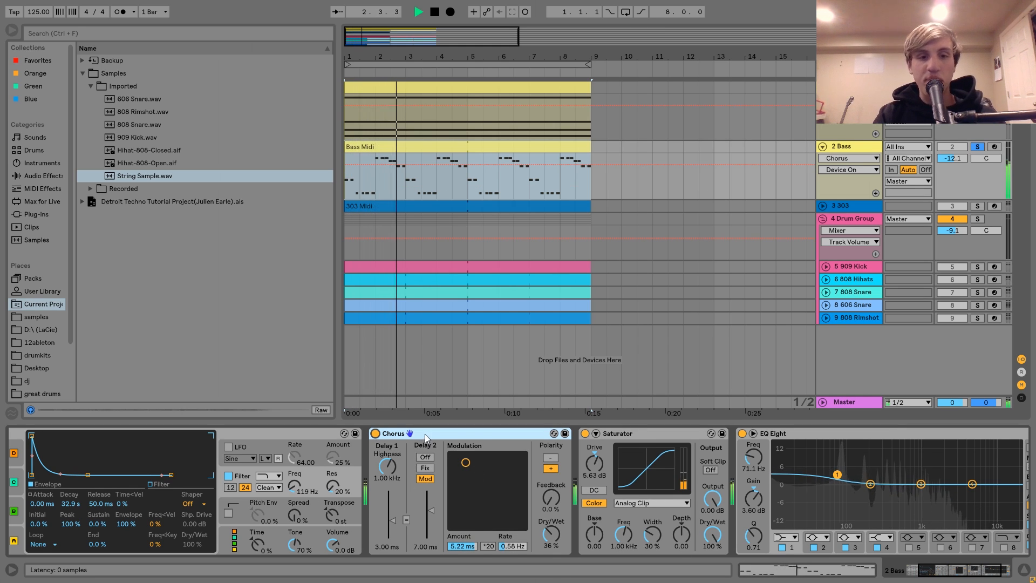
key(space)
Step: Compare the bass with its Saturator bypassed and re-enabled during playback
scroll(439, 449, left, 3)
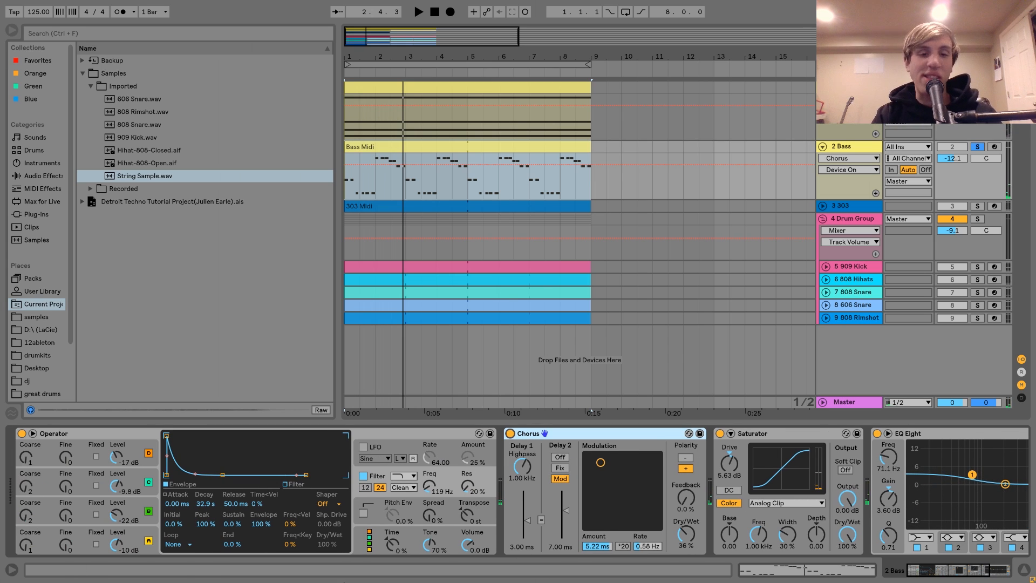
scroll(324, 522, right, 2)
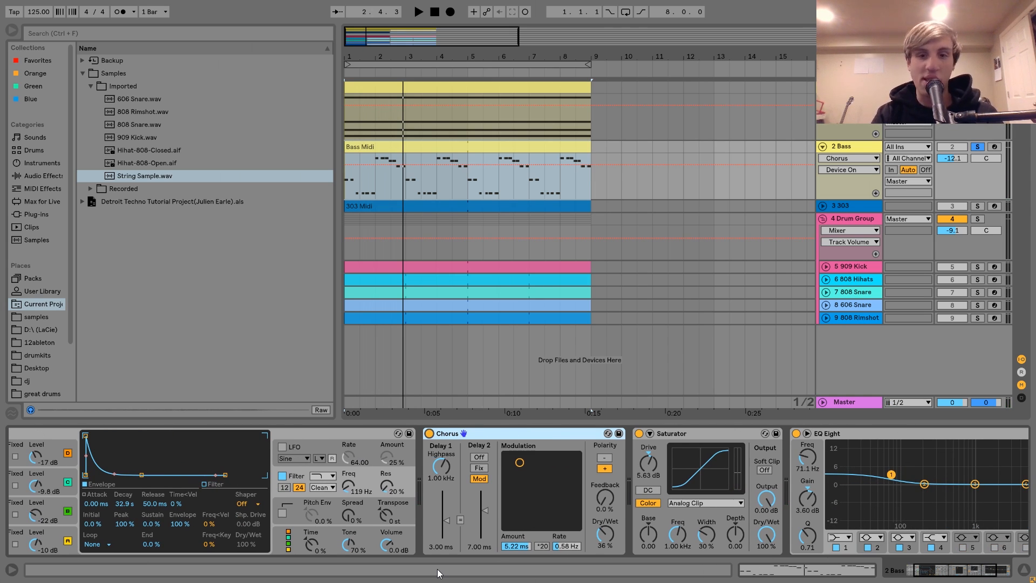
scroll(669, 522, right, 3)
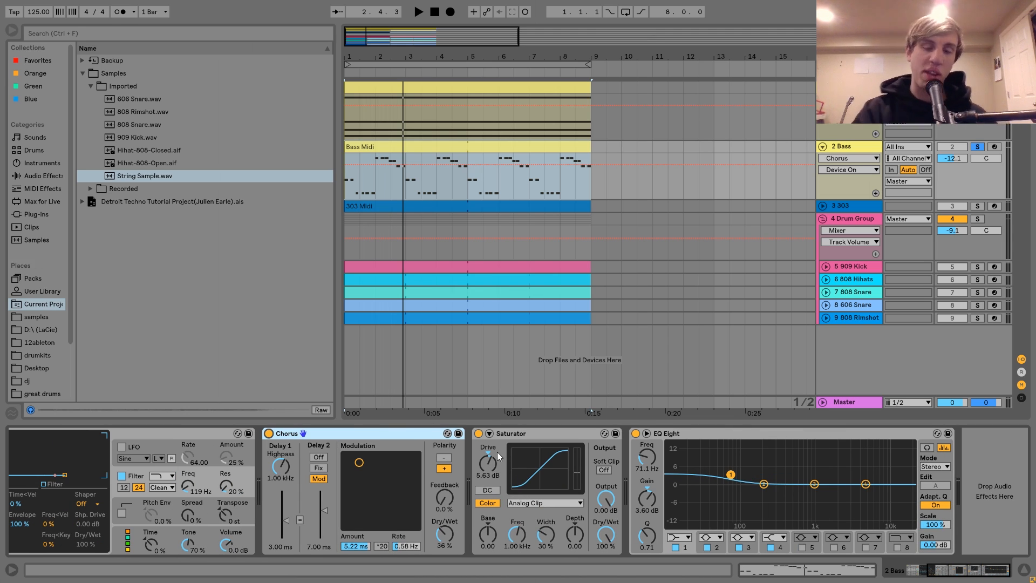
click(478, 433)
key(space)
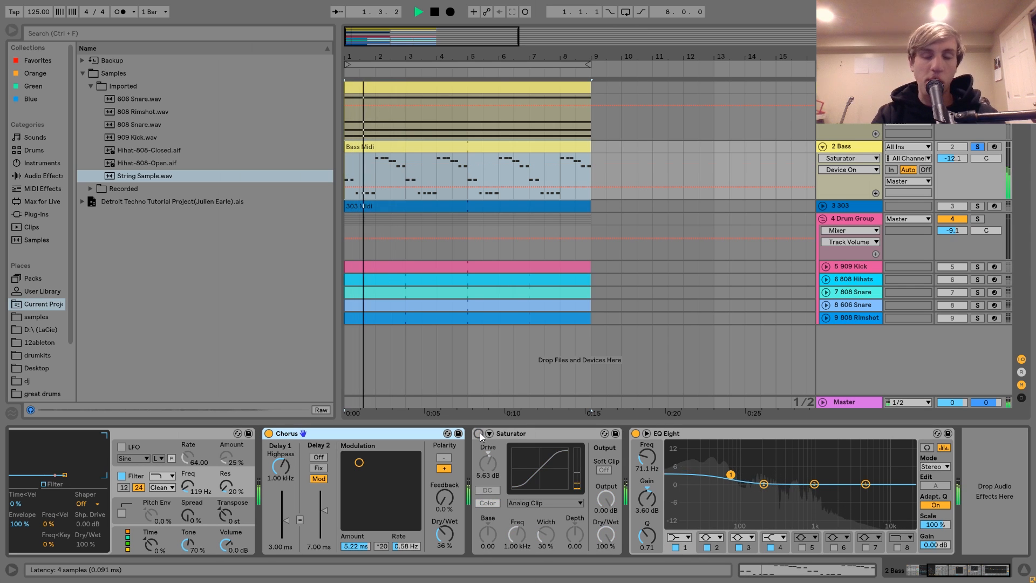
click(479, 433)
key(space)
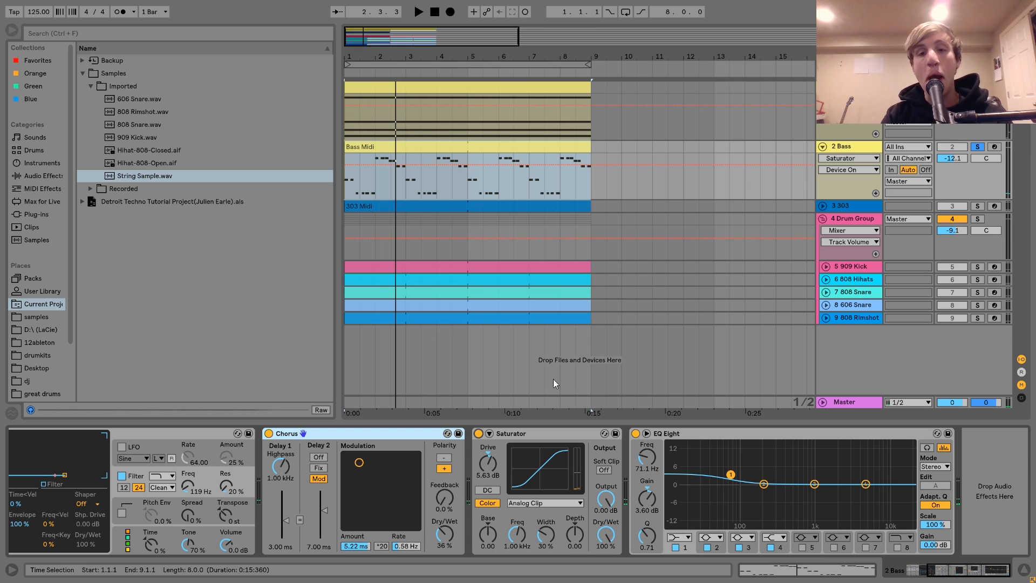
Step: Compare the bass in the full mix with EQ Eight bypassed and re-enabled, and solo the bass track again
click(683, 433)
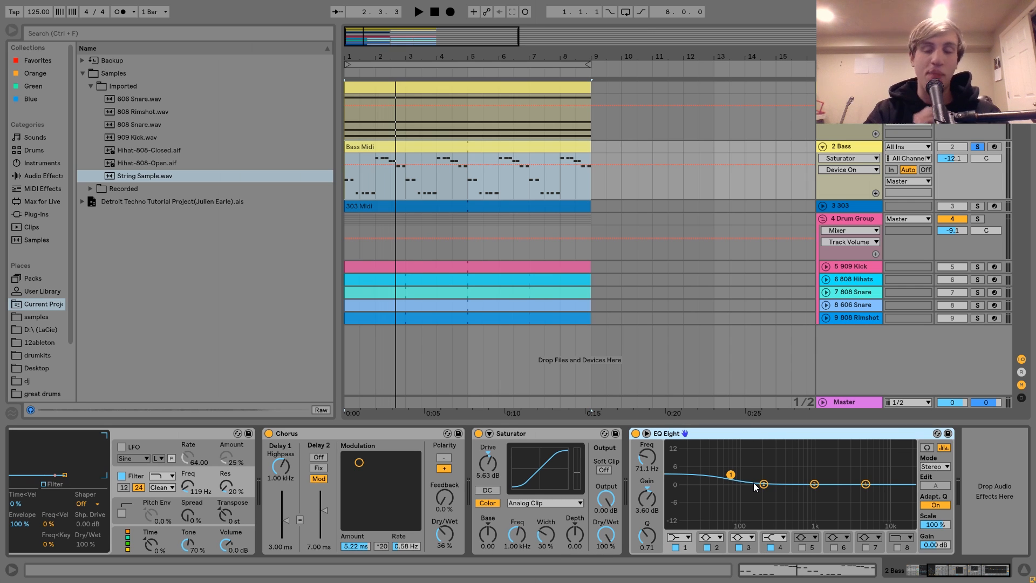
click(635, 433)
key(space)
click(977, 146)
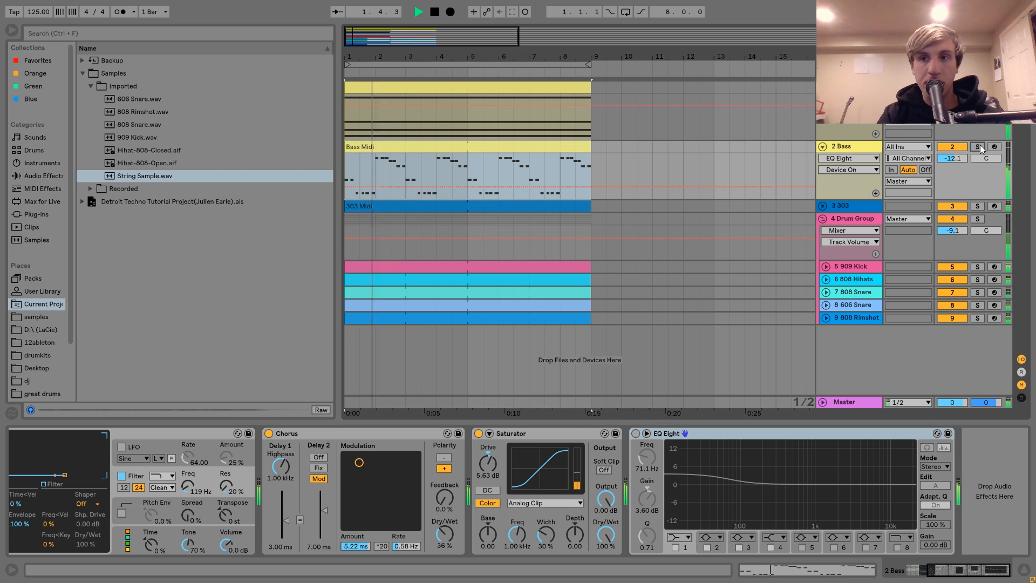
click(635, 433)
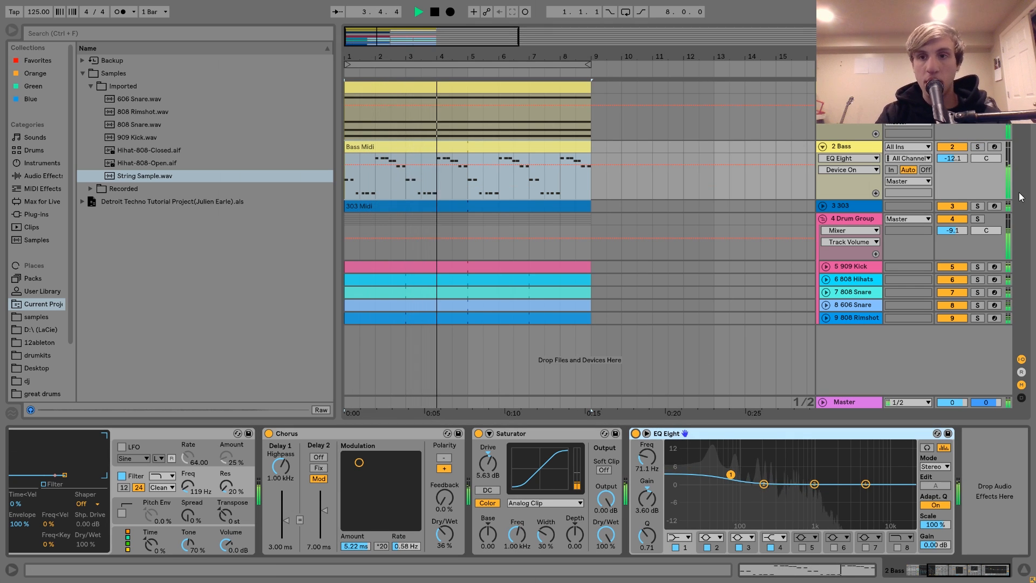
click(977, 146)
key(space)
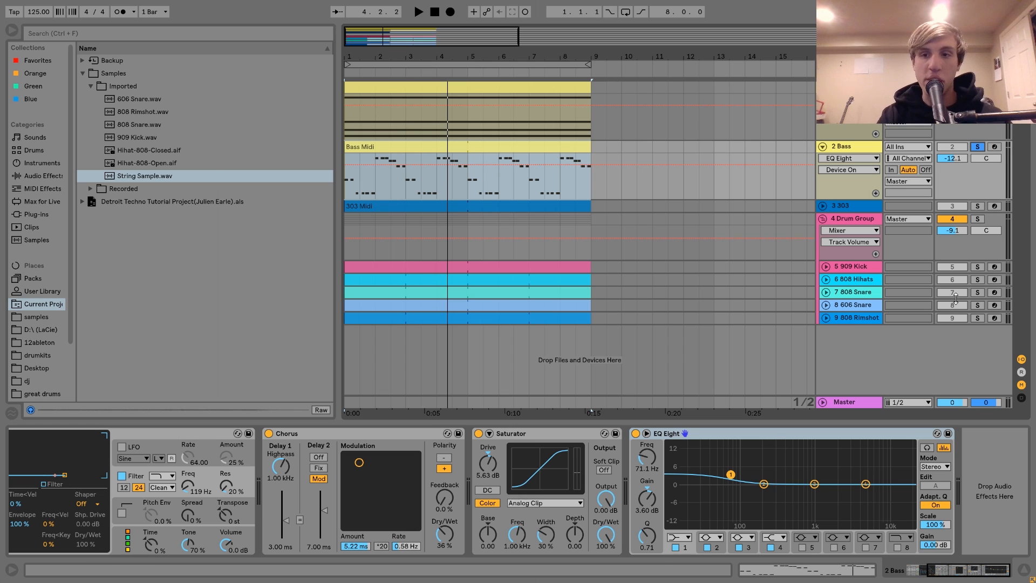
Step: Play the 909 Kick in solo, and solo the Bass track again
click(977, 267)
key(space)
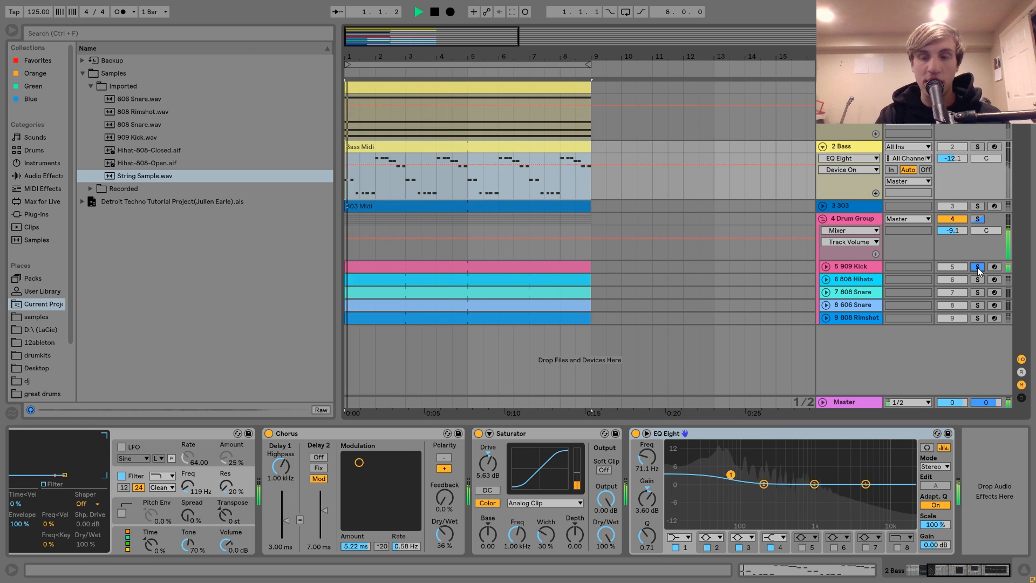
key(space)
click(977, 147)
click(866, 146)
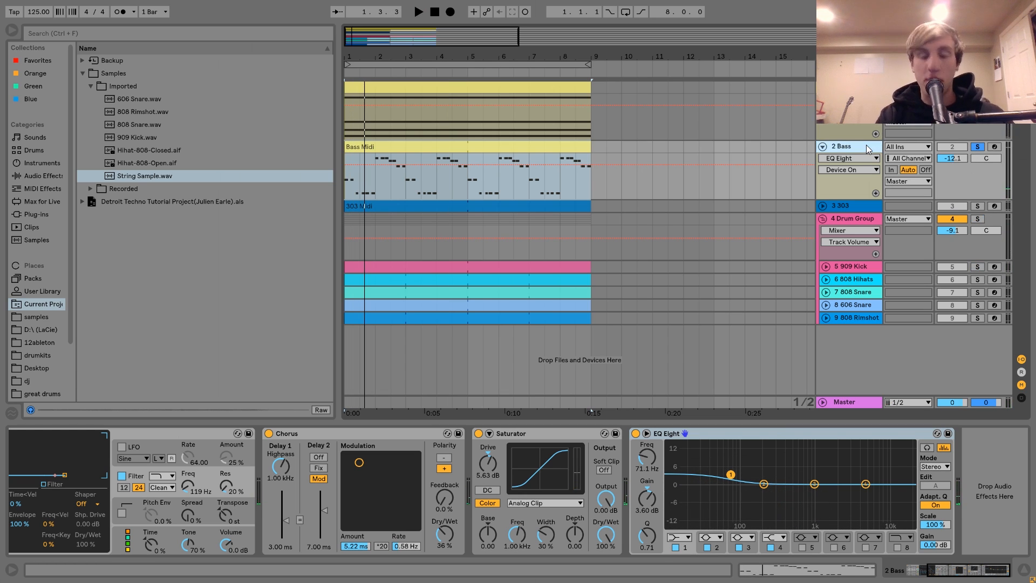
Step: Unfold the 303 track and play it in solo
click(844, 205)
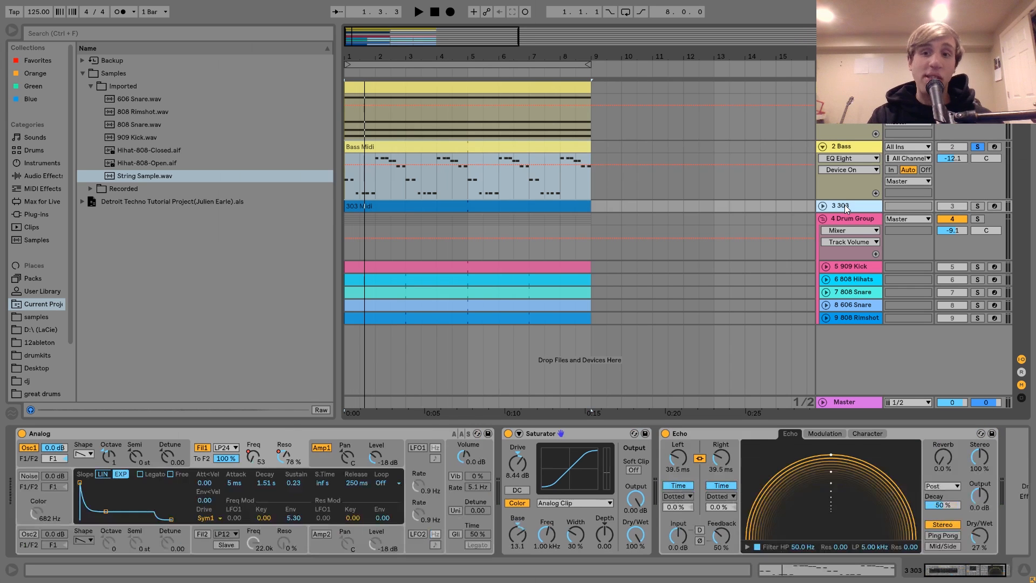
click(822, 206)
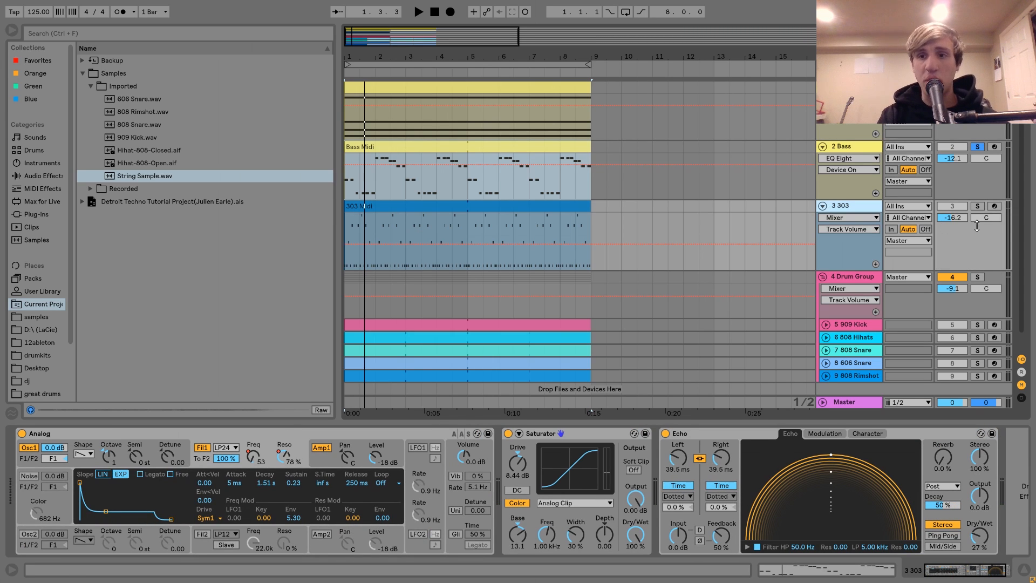
click(977, 207)
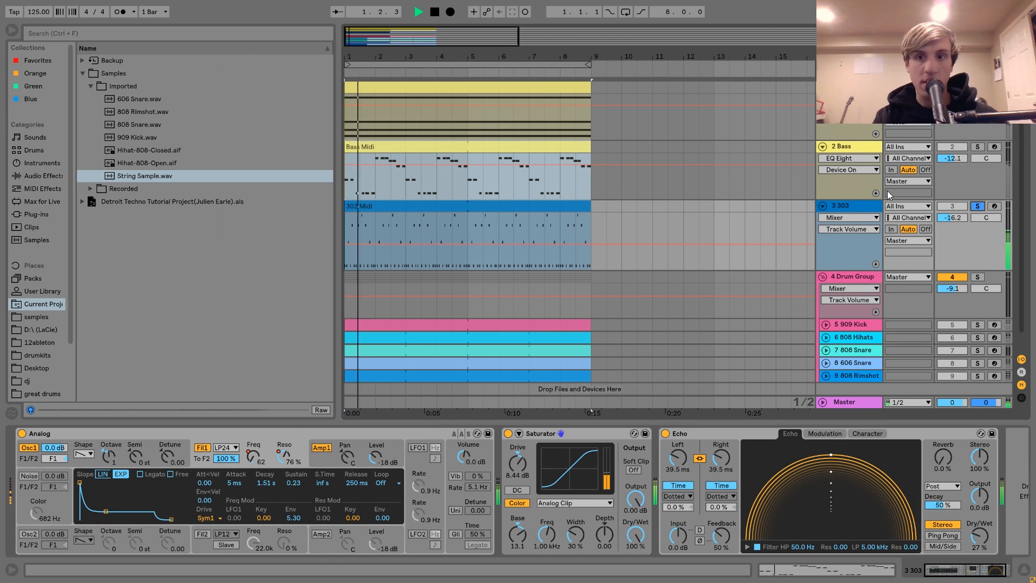
click(863, 204)
key(space)
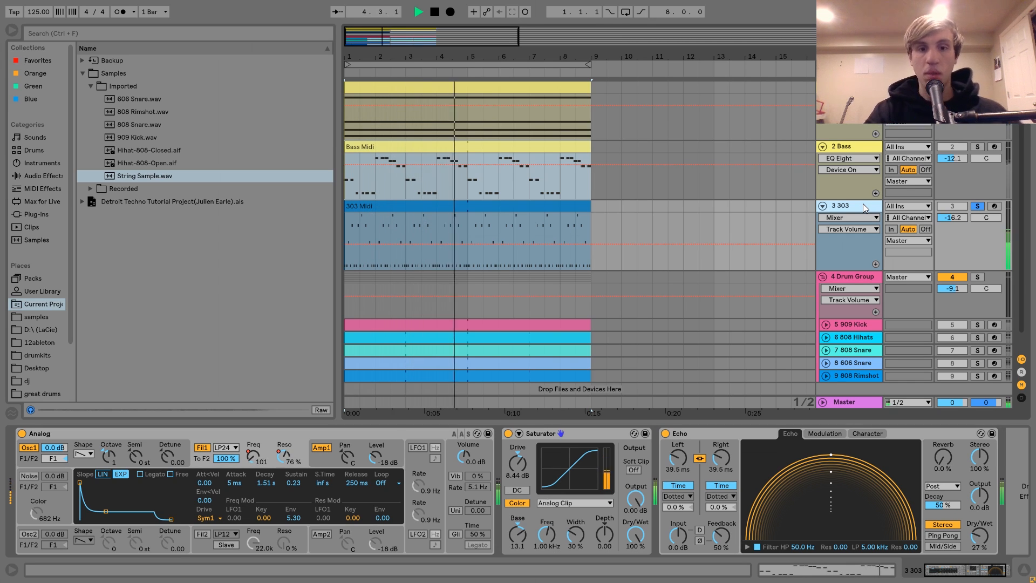
key(space)
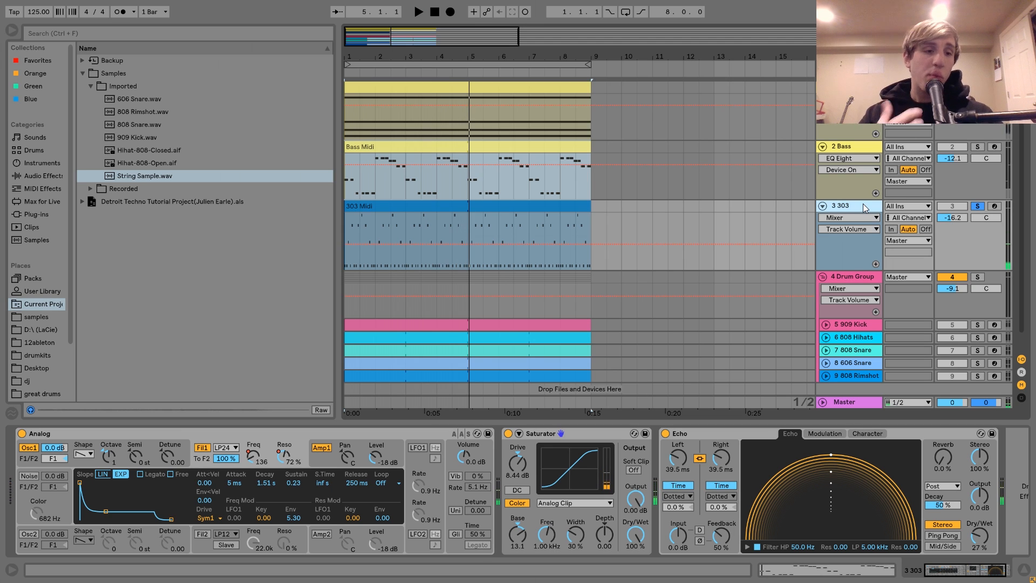
Step: Unsolo the 303 track and compare the full mix with the 303 muted and unmuted
double_click(423, 219)
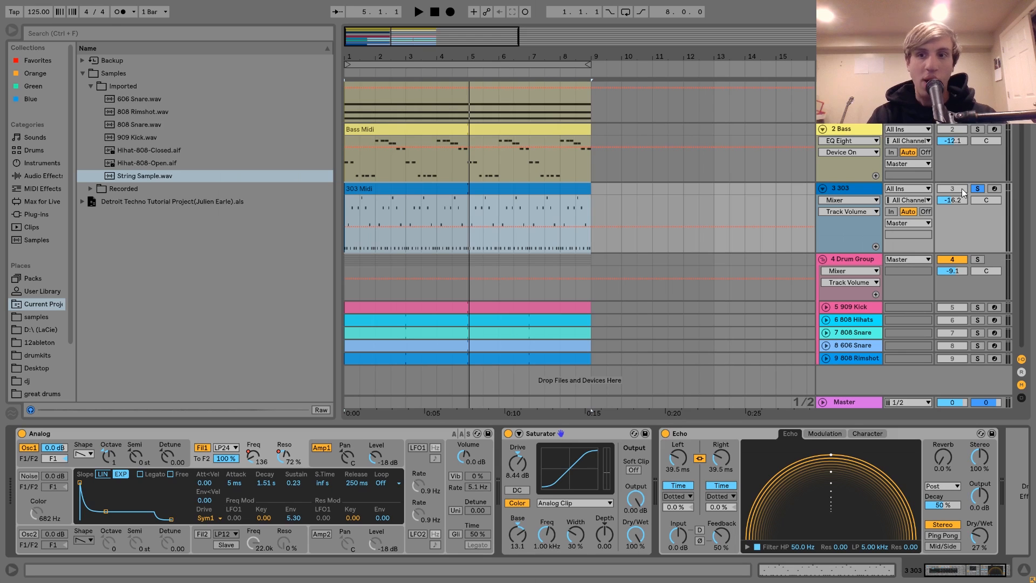
click(961, 190)
key(space)
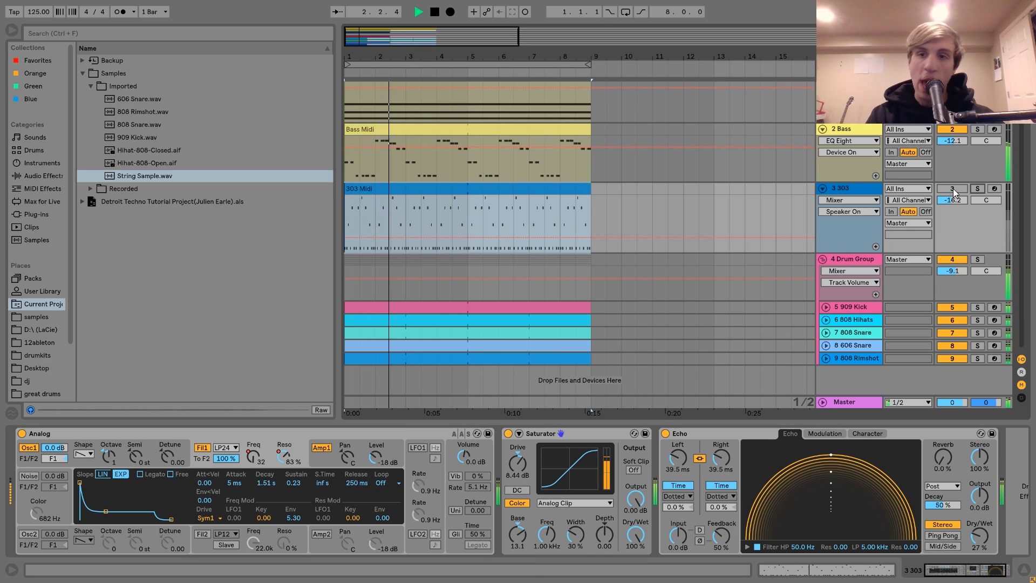
click(952, 189)
key(space)
Step: Open the 303 MIDI clip and highlight the notes of each pitch row from A#1 up to C#3
click(404, 257)
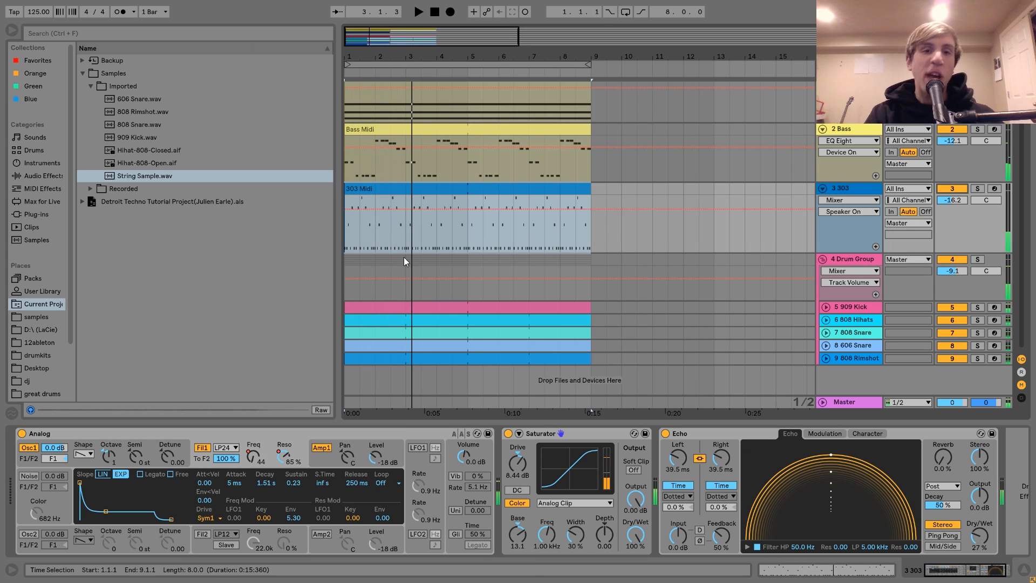
double_click(392, 239)
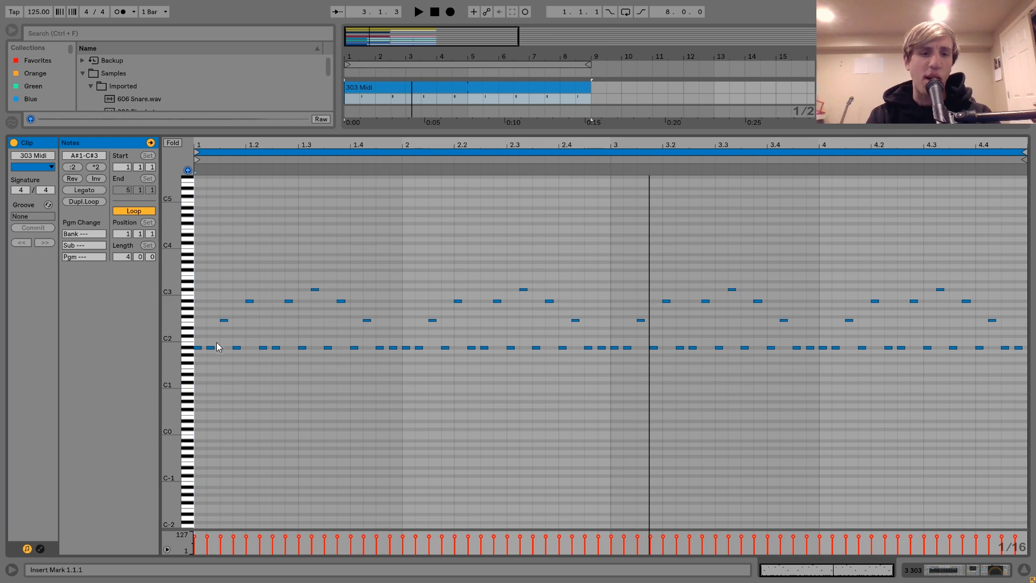
click(193, 349)
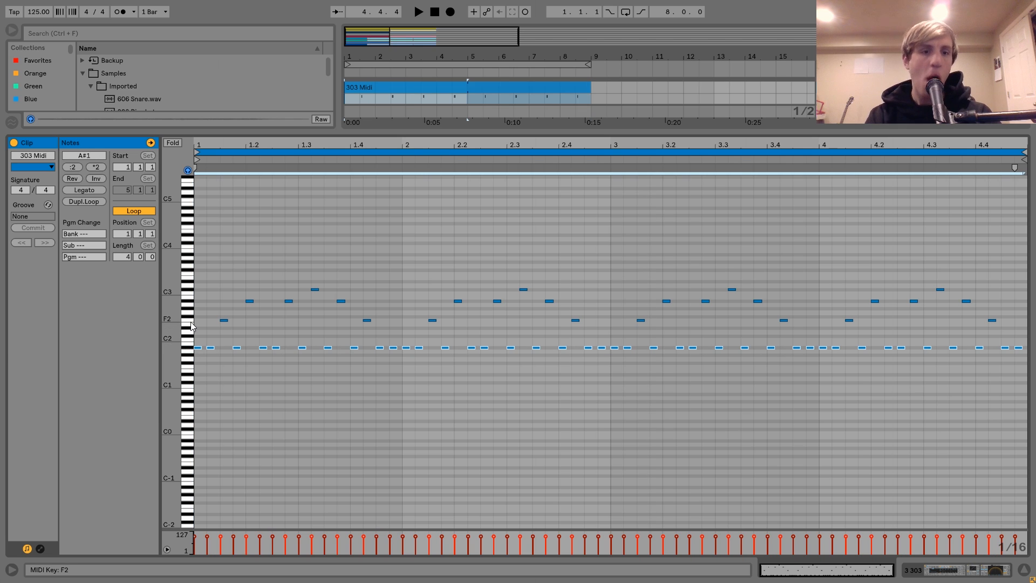
click(192, 322)
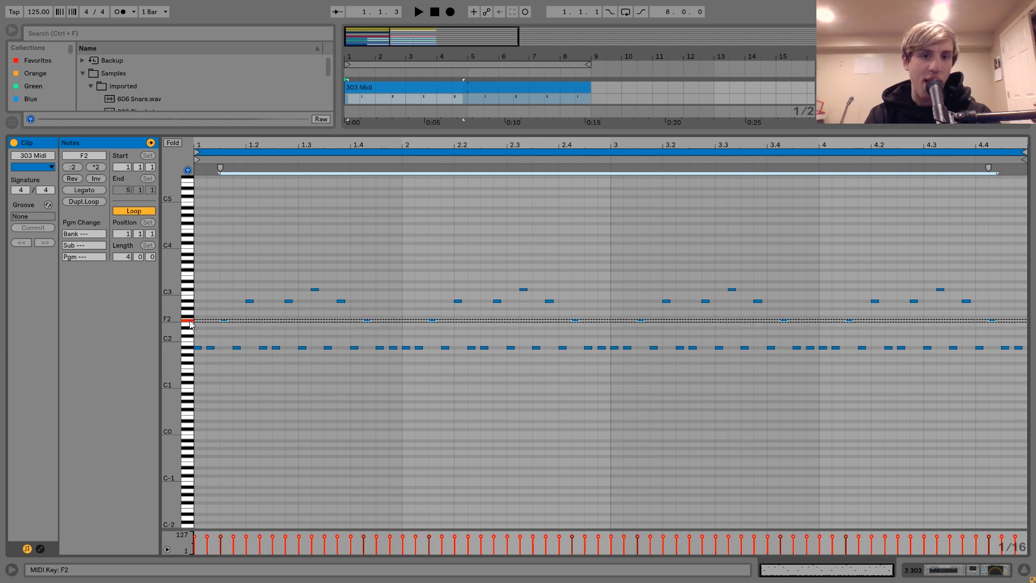
click(190, 305)
click(193, 290)
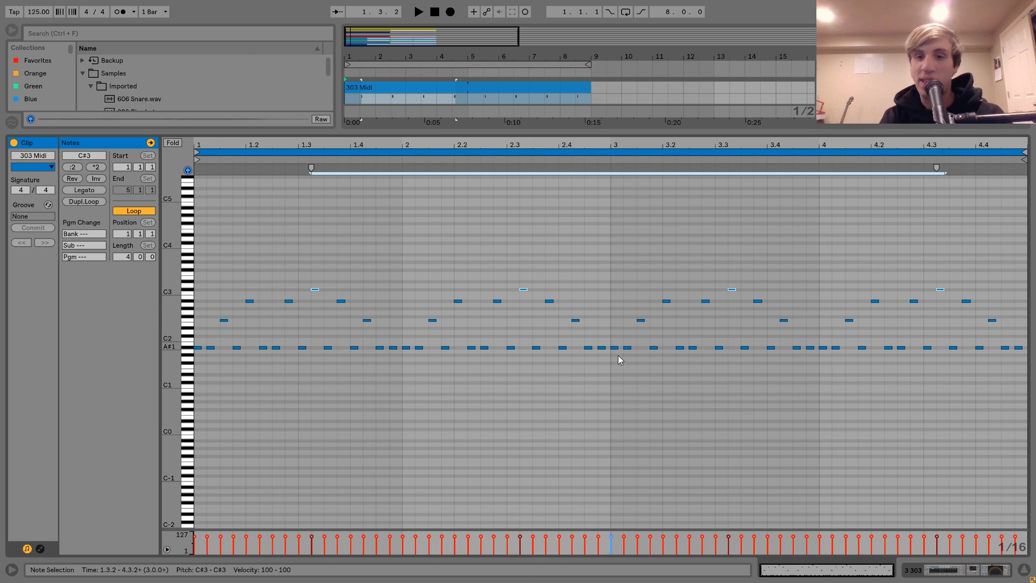
Step: Return to the 303's device chain, display Analog's Filter 1 settings and solo the track after a brief playback
click(937, 572)
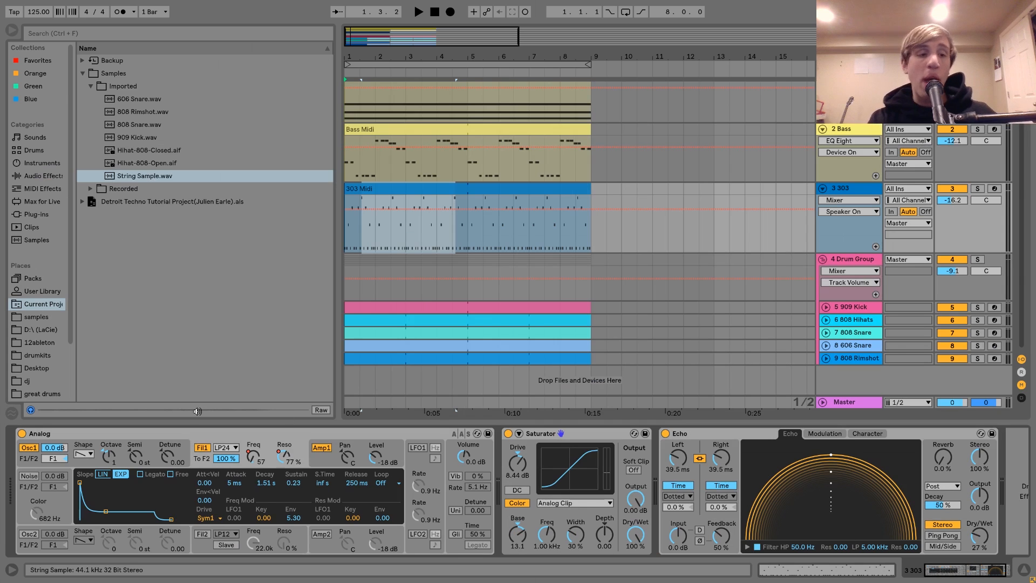
click(185, 432)
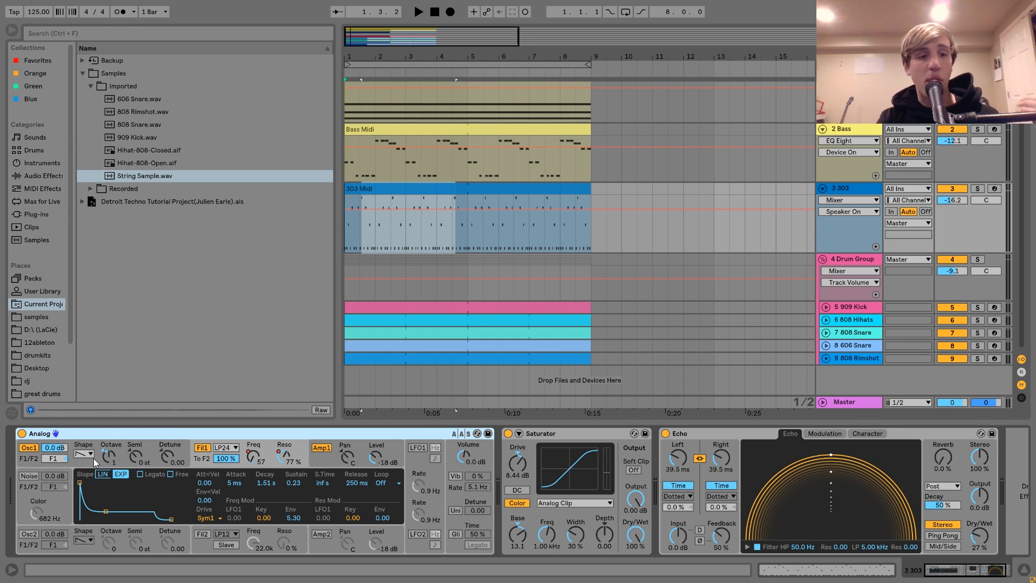
click(196, 458)
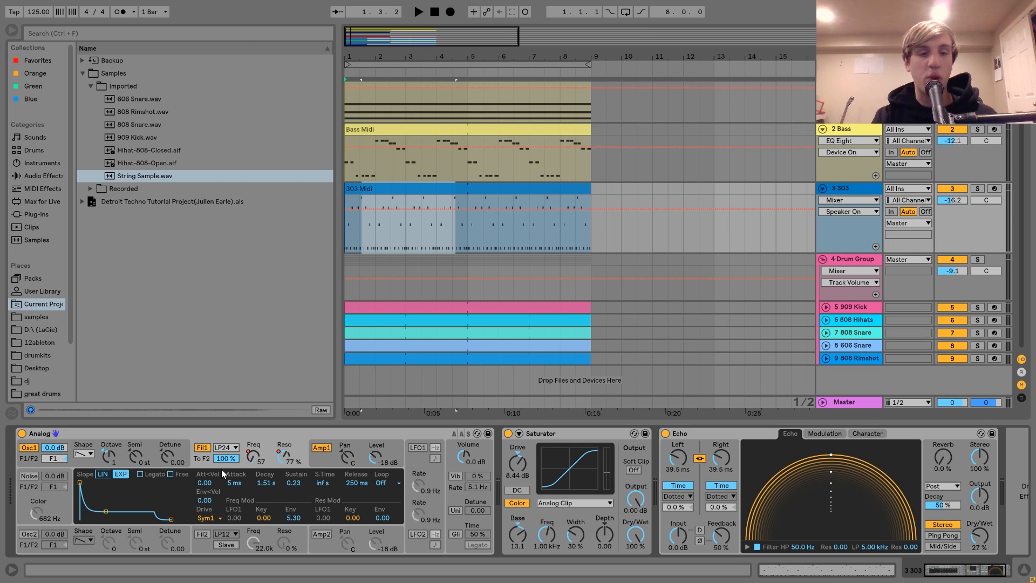
key(space)
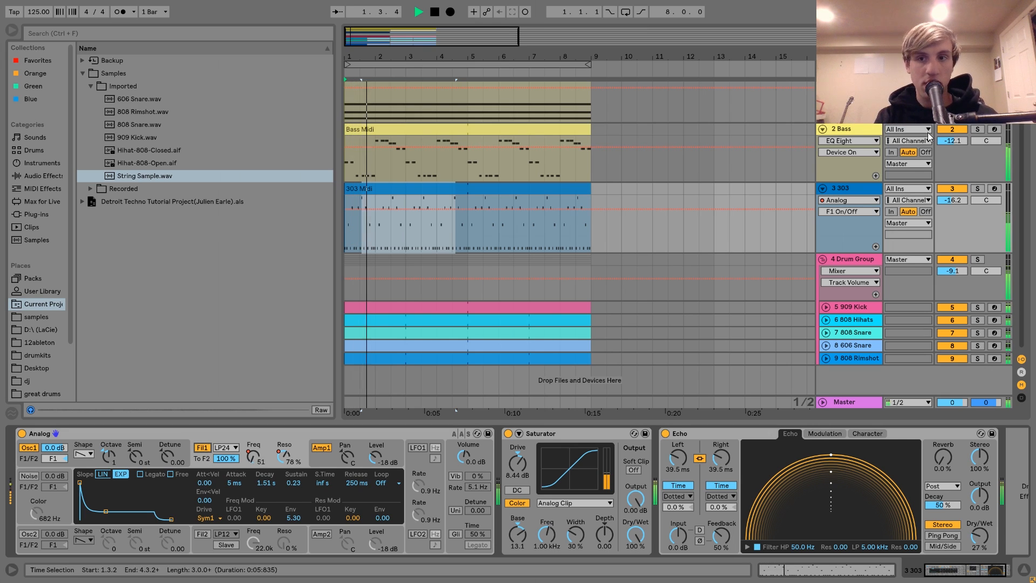
key(space)
click(975, 190)
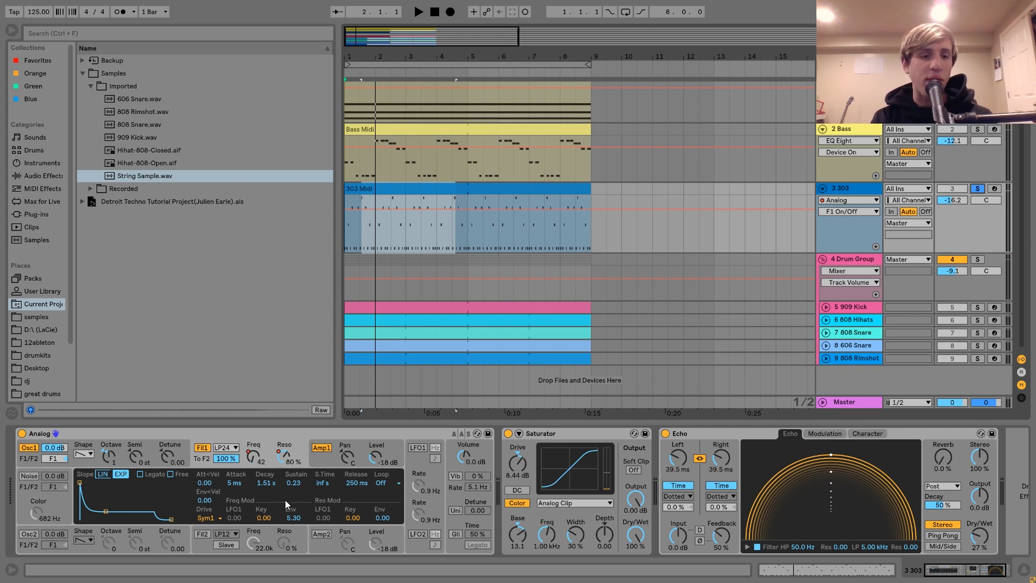
Step: Show the automation of Analog's Filter 1 frequency on the 303 track and its Filter 1 resonance automation in a new lane
right_click(250, 452)
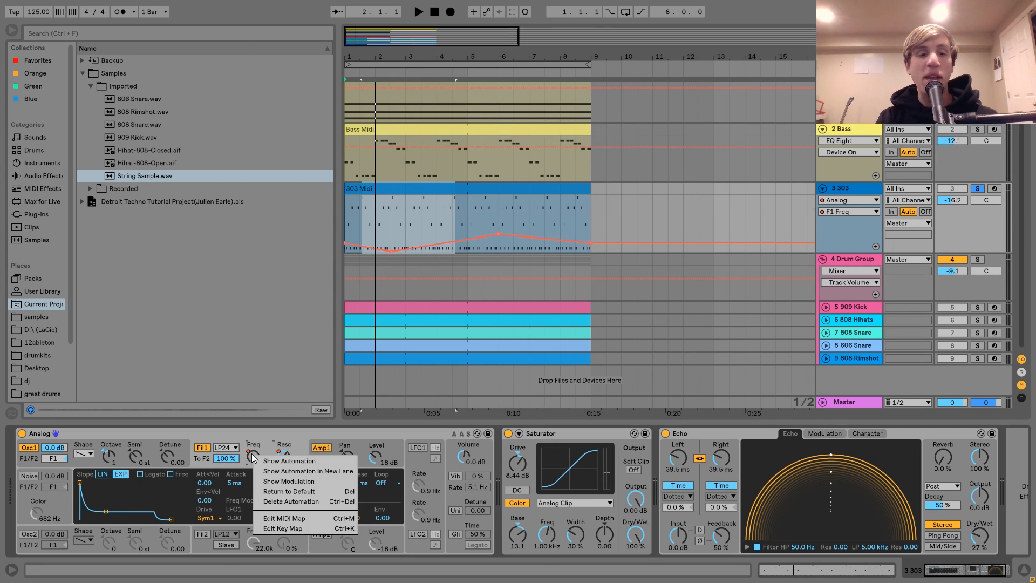
click(280, 459)
right_click(283, 457)
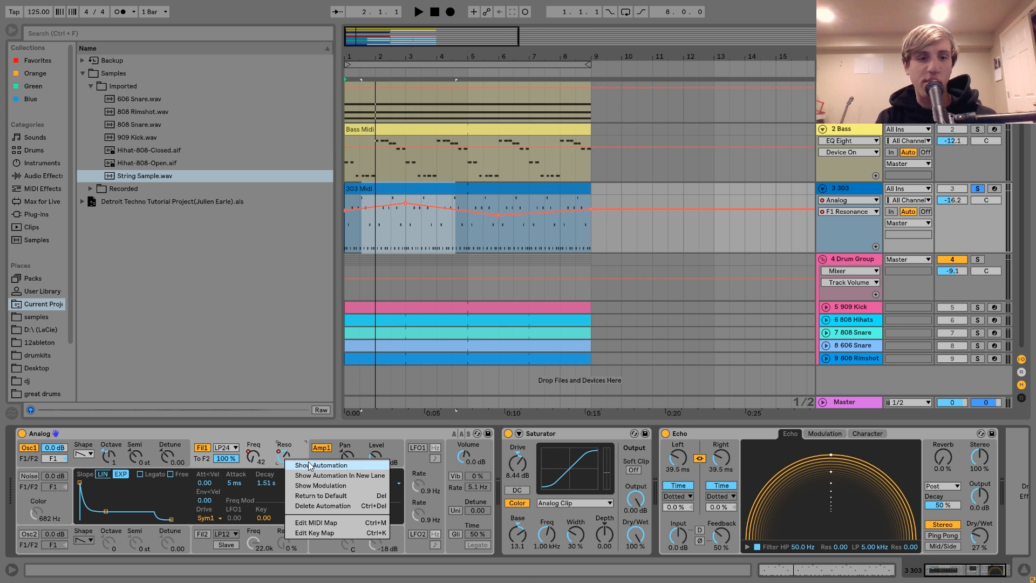
click(319, 475)
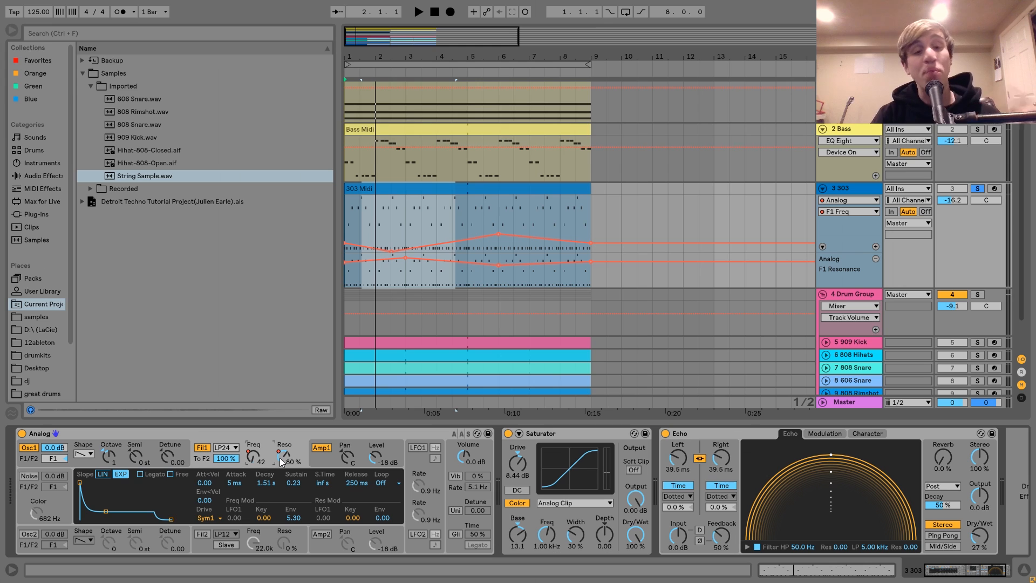
Step: Display Analog's Amp1 settings and compare the soloed 303 with its Saturator bypassed and re-enabled during playback
click(324, 459)
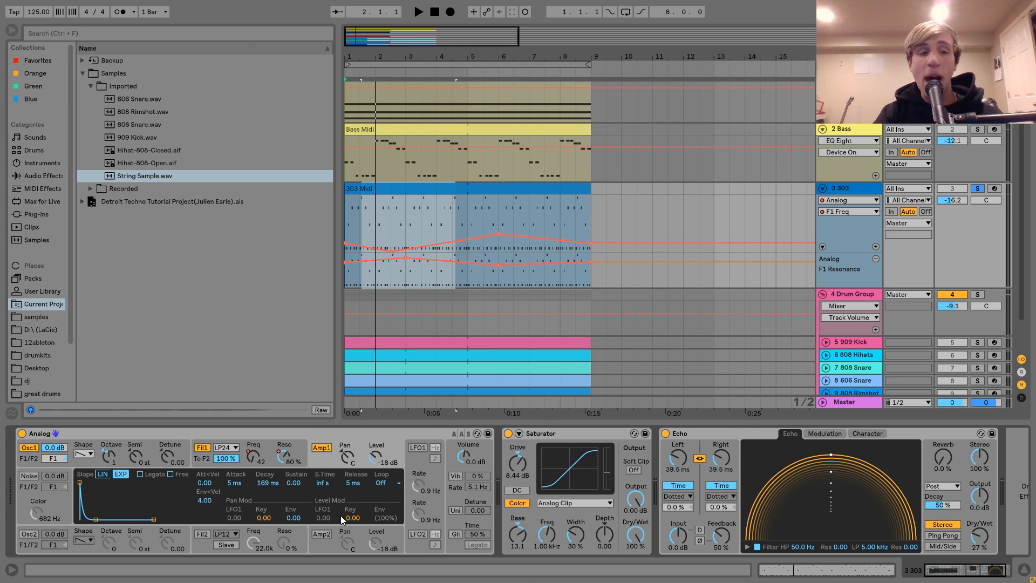
scroll(351, 497, right, 2)
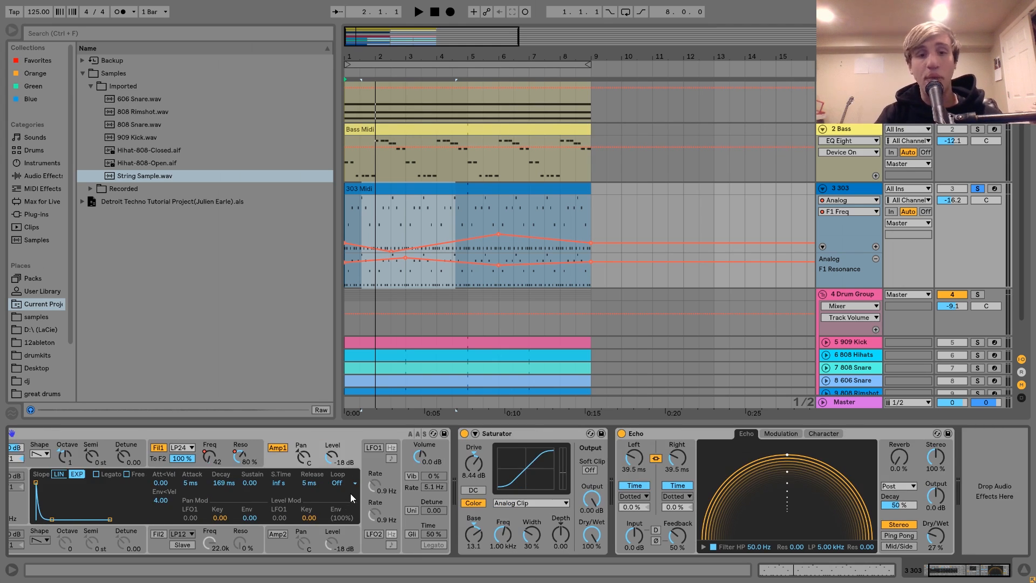
click(504, 438)
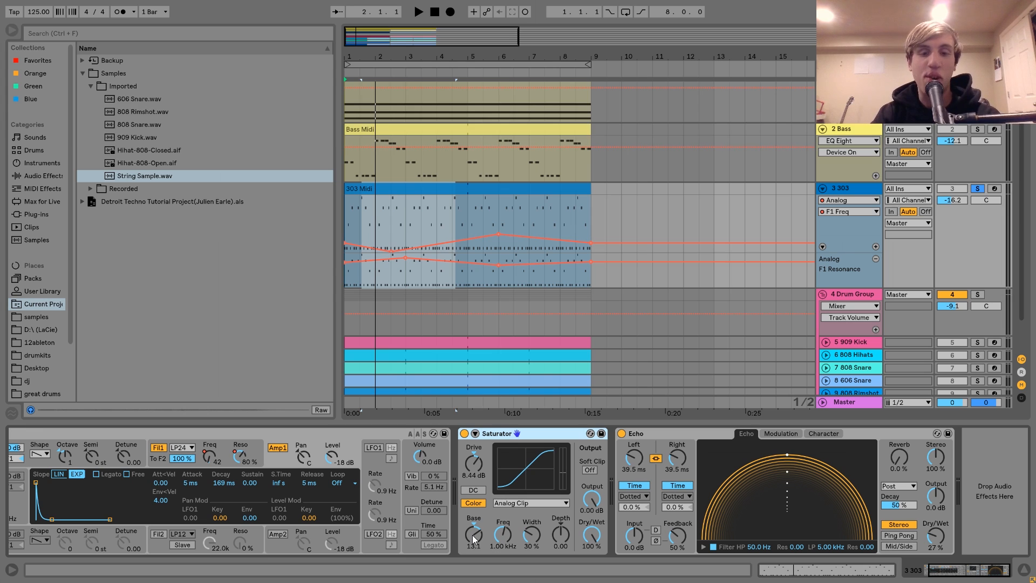
key(space)
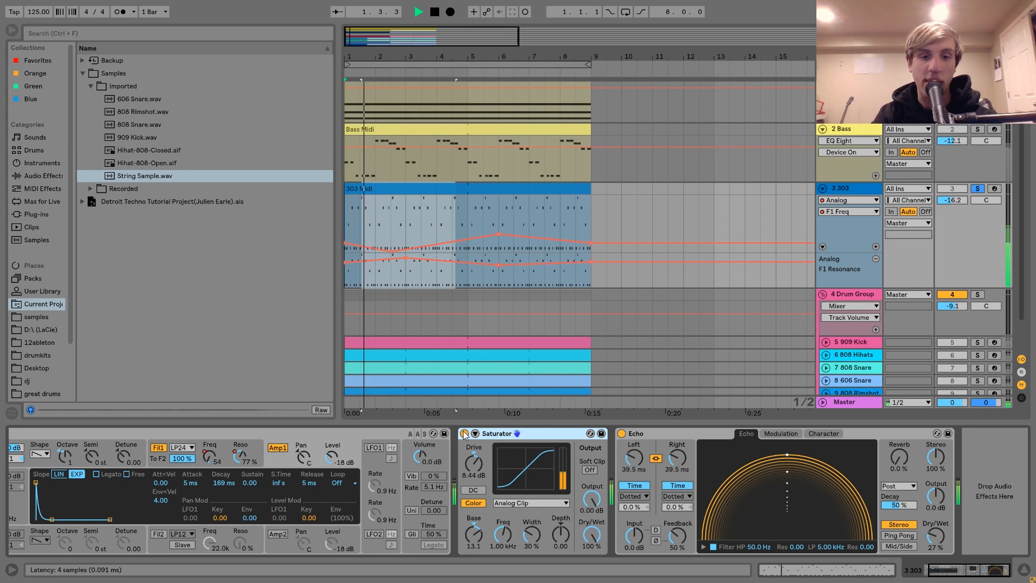
click(464, 434)
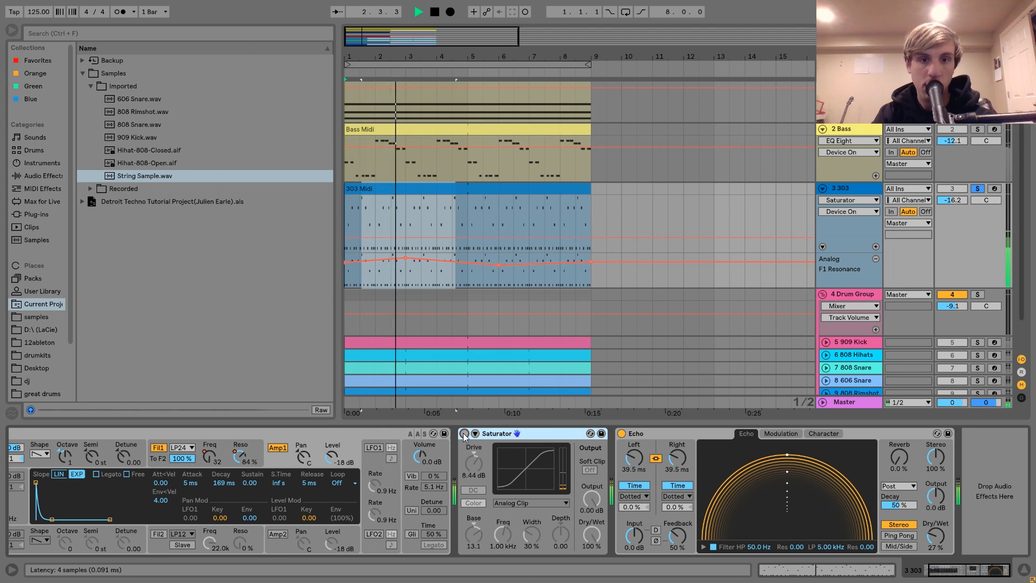
click(464, 434)
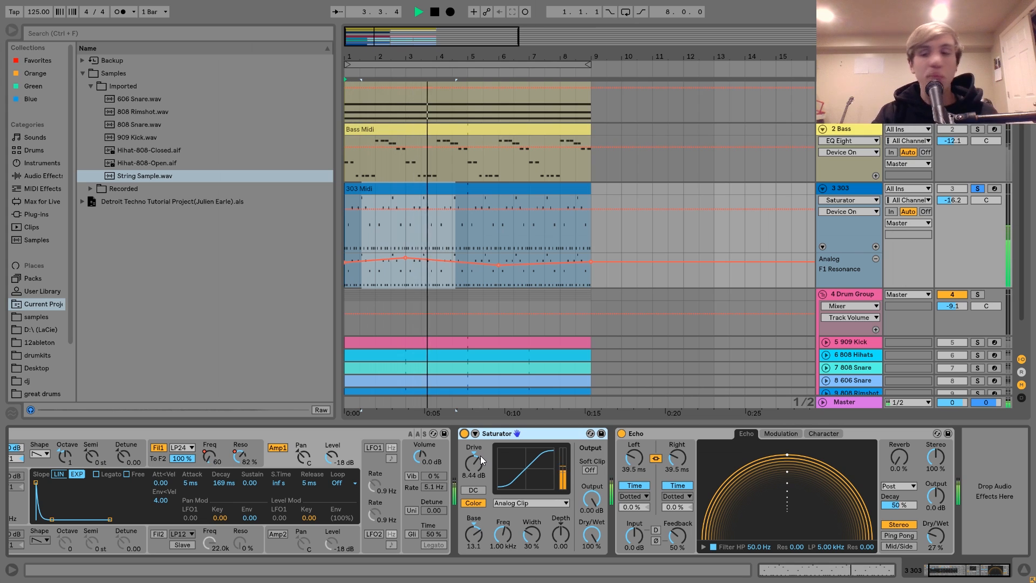
key(space)
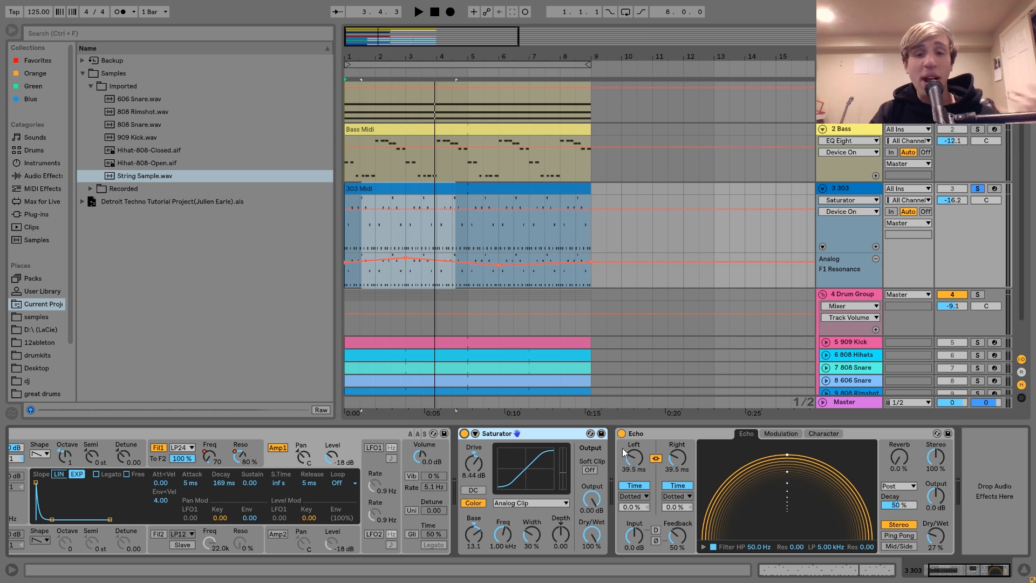
Step: Compare the 303 with its Echo bypassed and re-enabled, unsoloing the track to hear it in the full mix
click(698, 436)
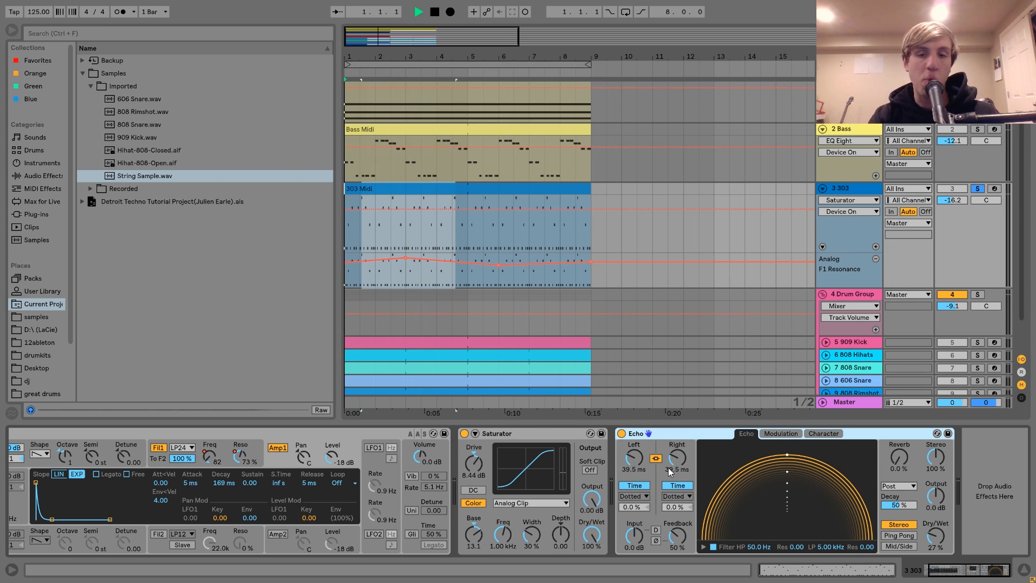
key(space)
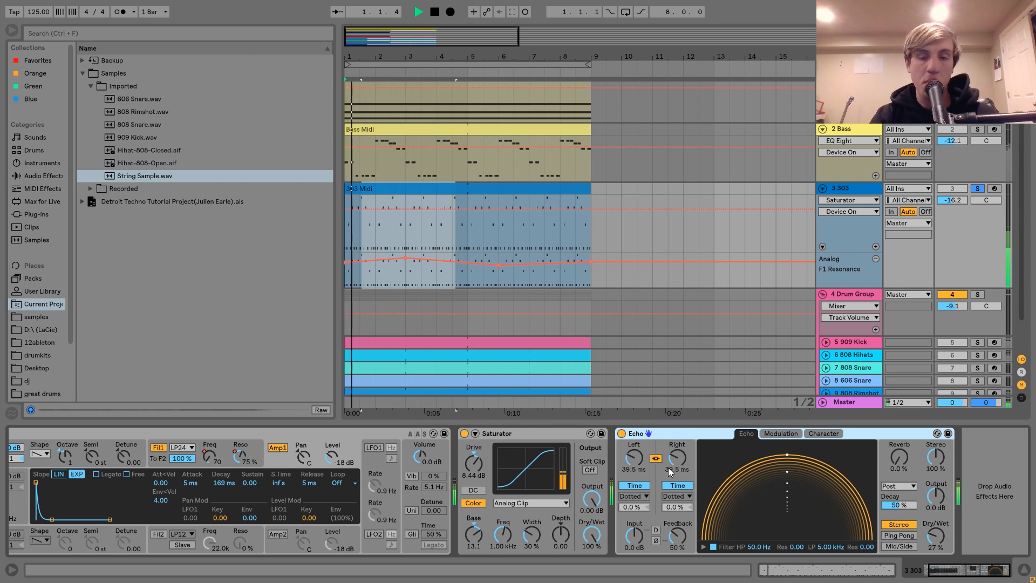
click(622, 433)
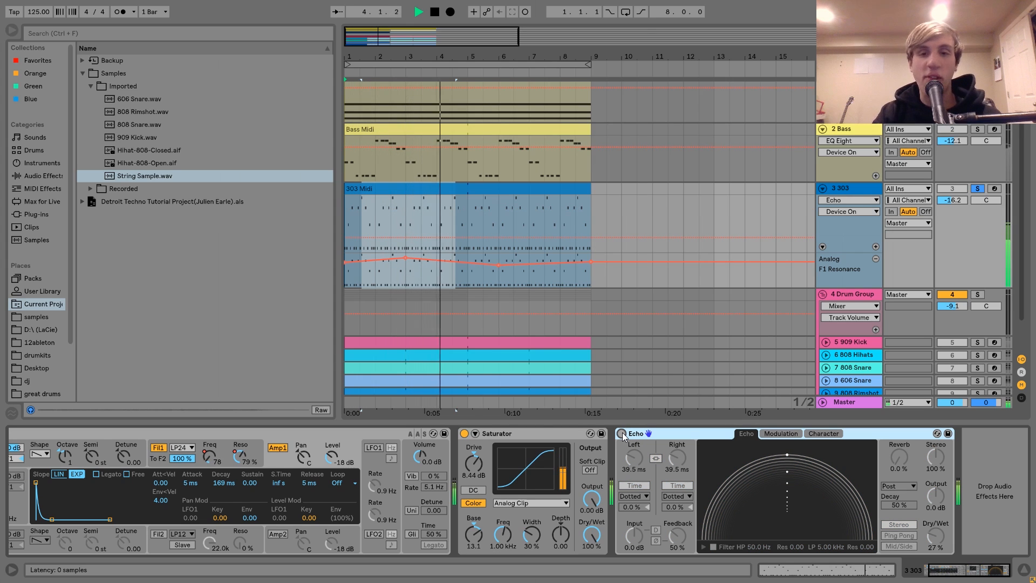
click(978, 190)
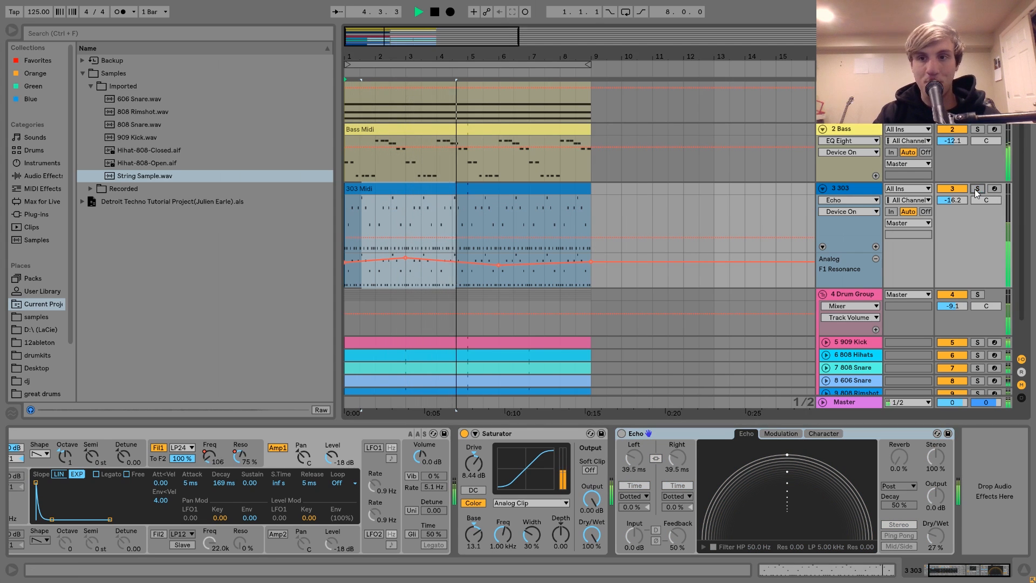
key(space)
click(622, 433)
Step: Play the full mix and fold the 303 and Bass tracks
key(space)
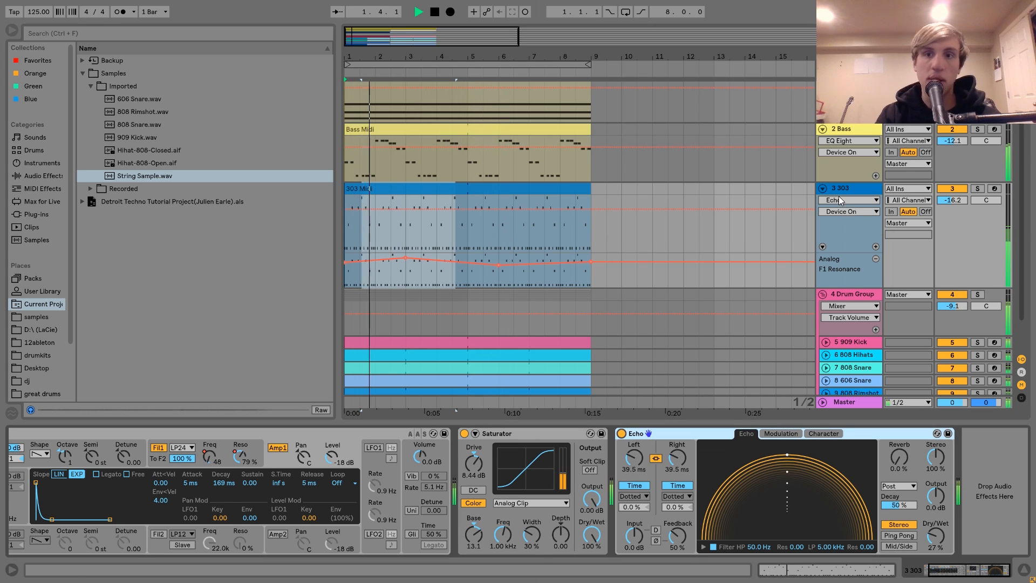
click(822, 189)
click(823, 147)
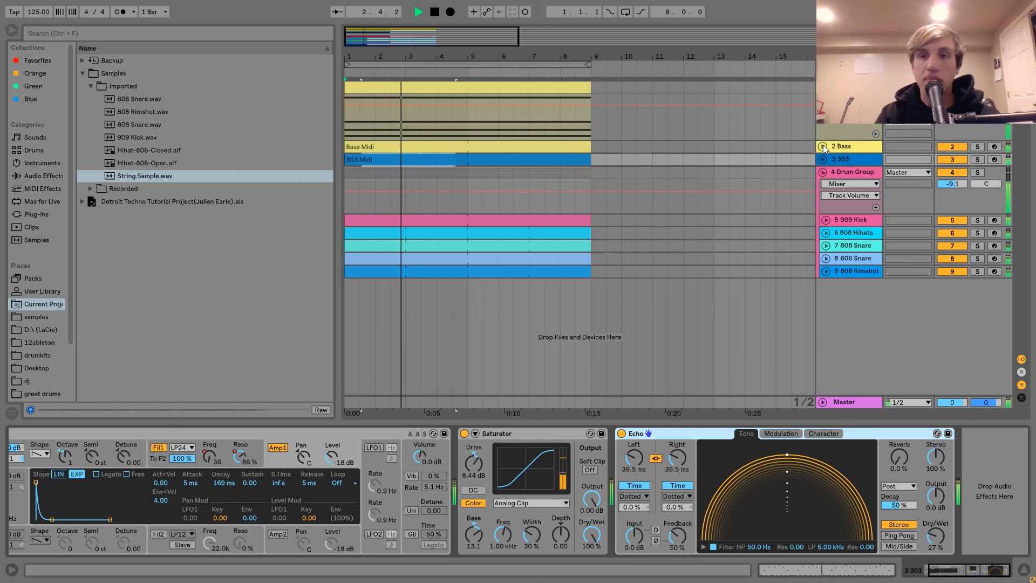
Step: Solo the Drum Group, play the drums on their own, and show the group's Drum Buss settings
click(839, 159)
key(space)
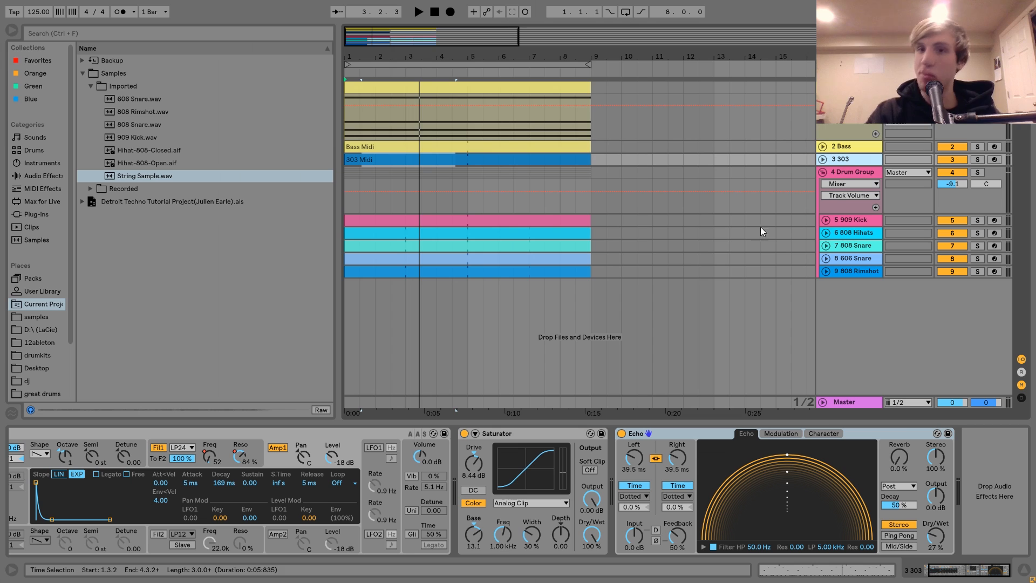
click(856, 177)
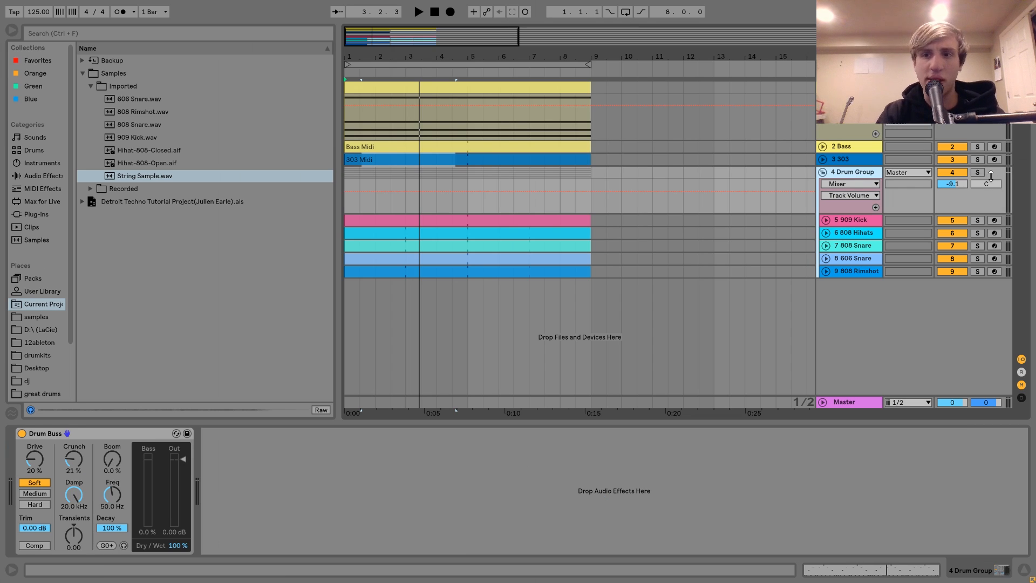
click(977, 172)
click(513, 220)
key(space)
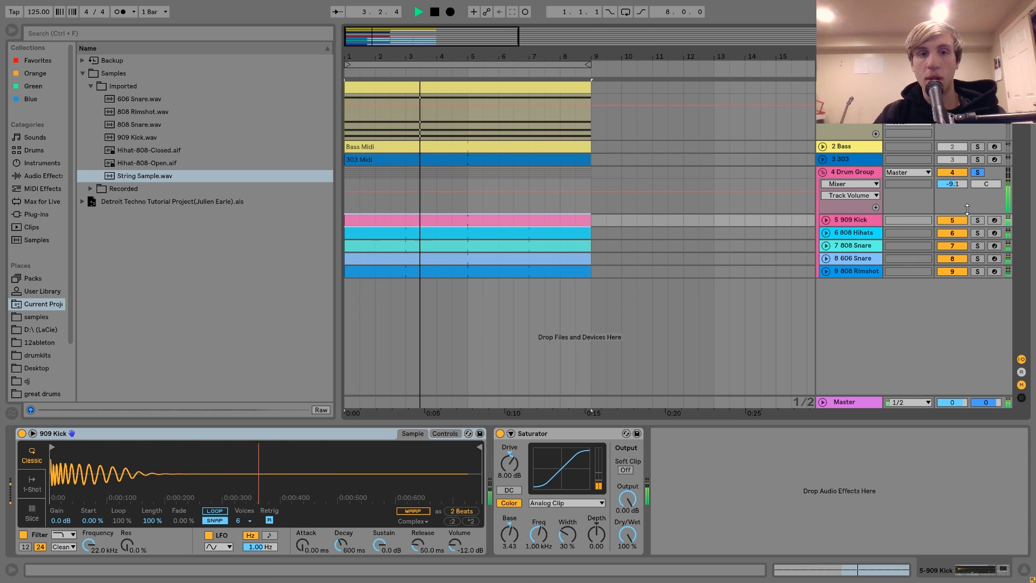
key(space)
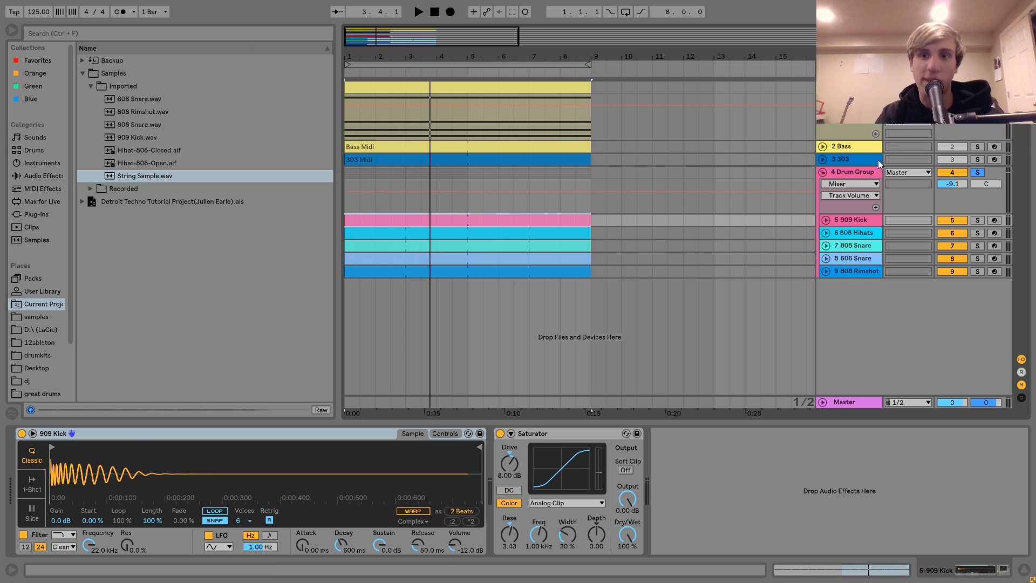
click(871, 173)
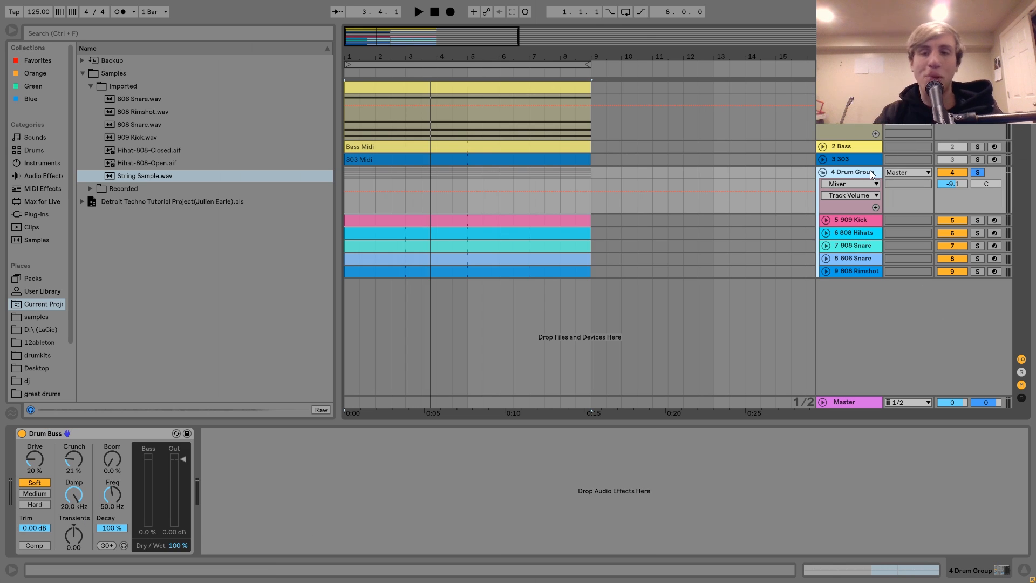
key(space)
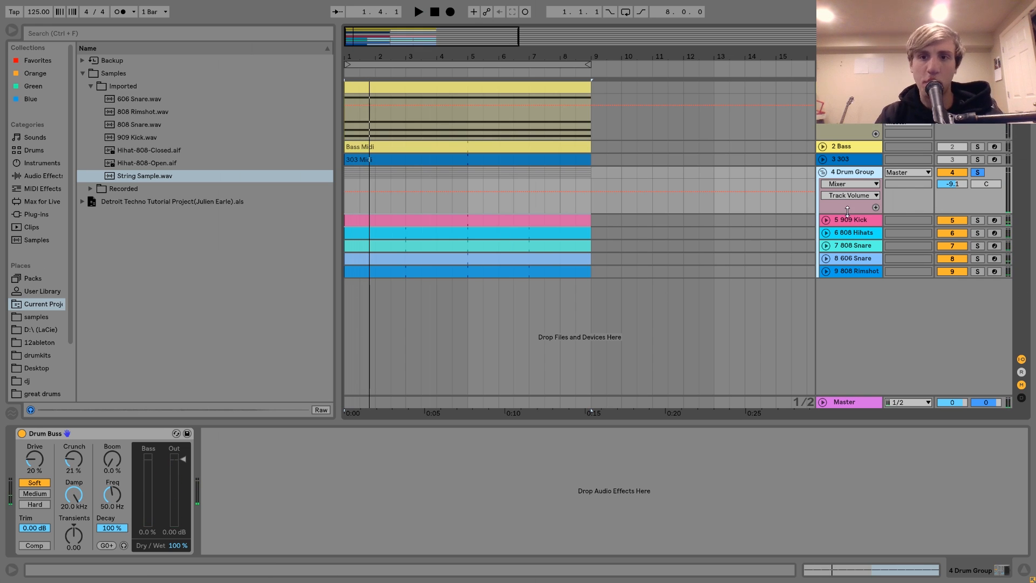
Step: Solo the 909 Kick track, play it alone, and unfold it to show its pattern
click(850, 220)
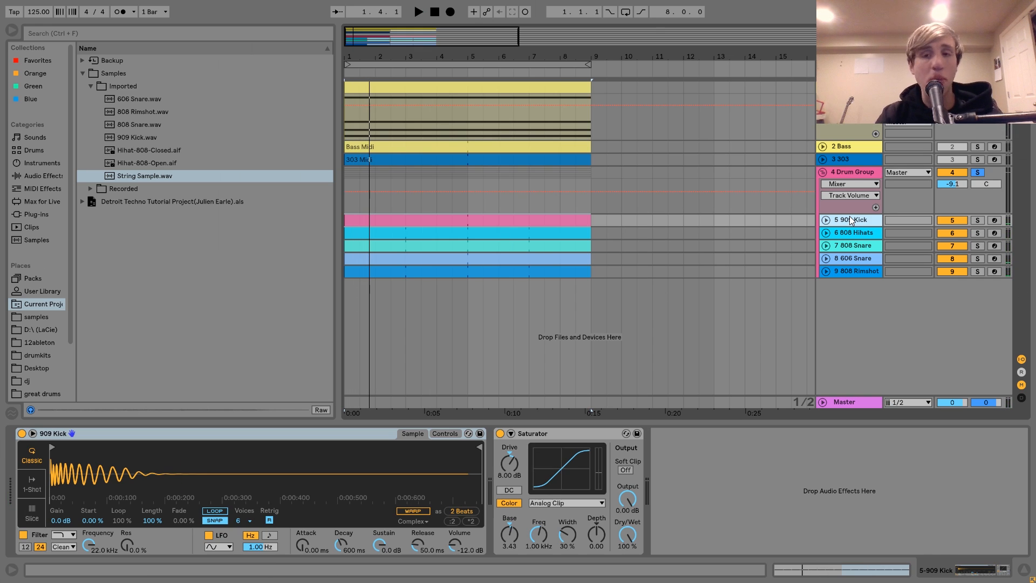
click(977, 221)
key(space)
click(825, 220)
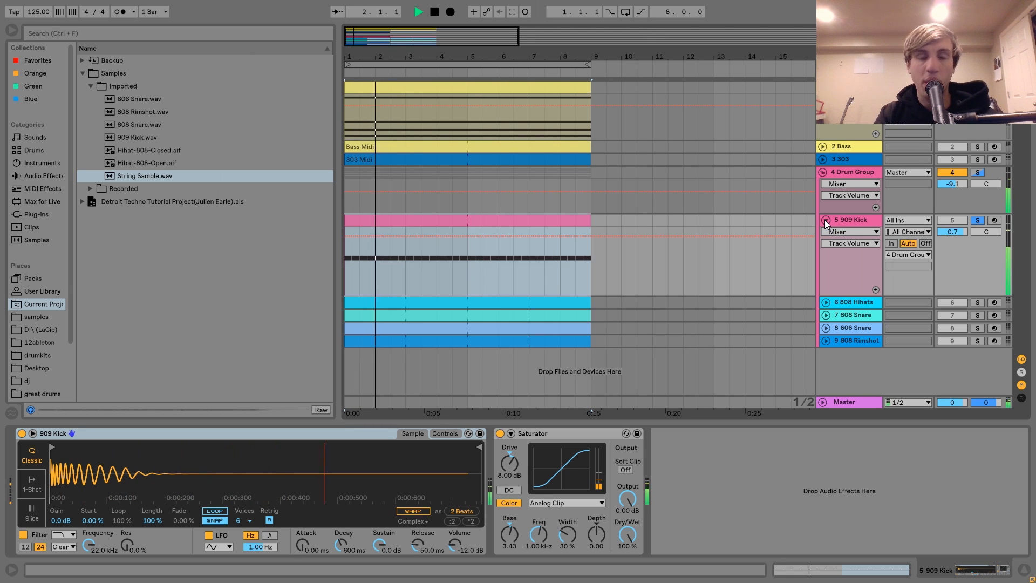
key(space)
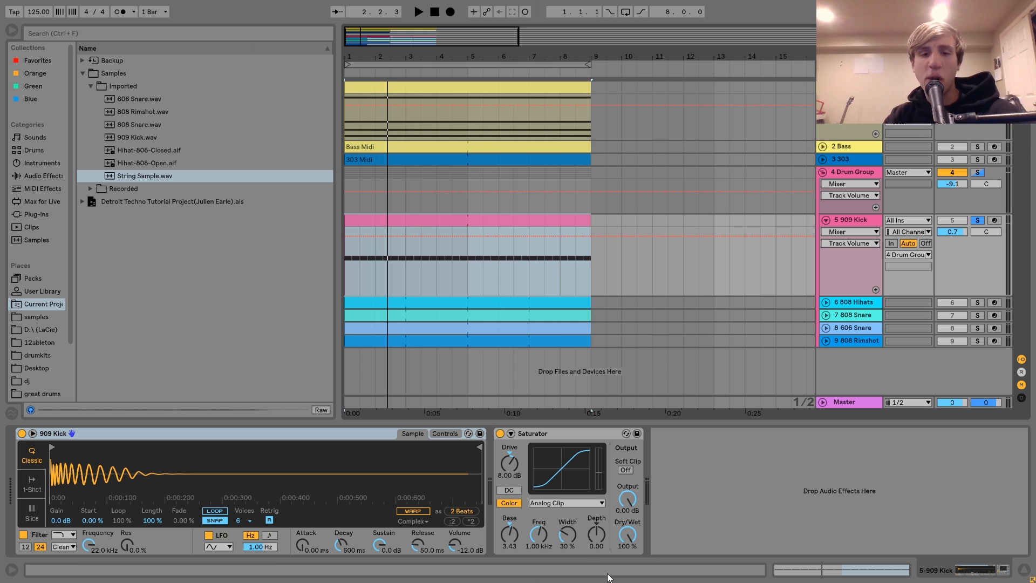
Step: Compare the soloed 909 Kick with its Saturator bypassed and re-enabled during playback
key(space)
click(500, 434)
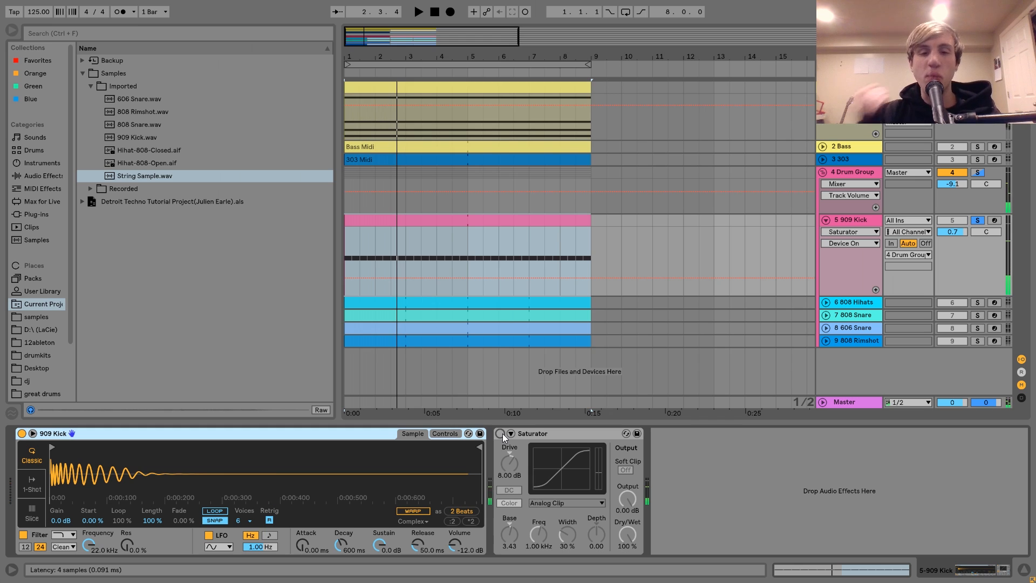
click(500, 434)
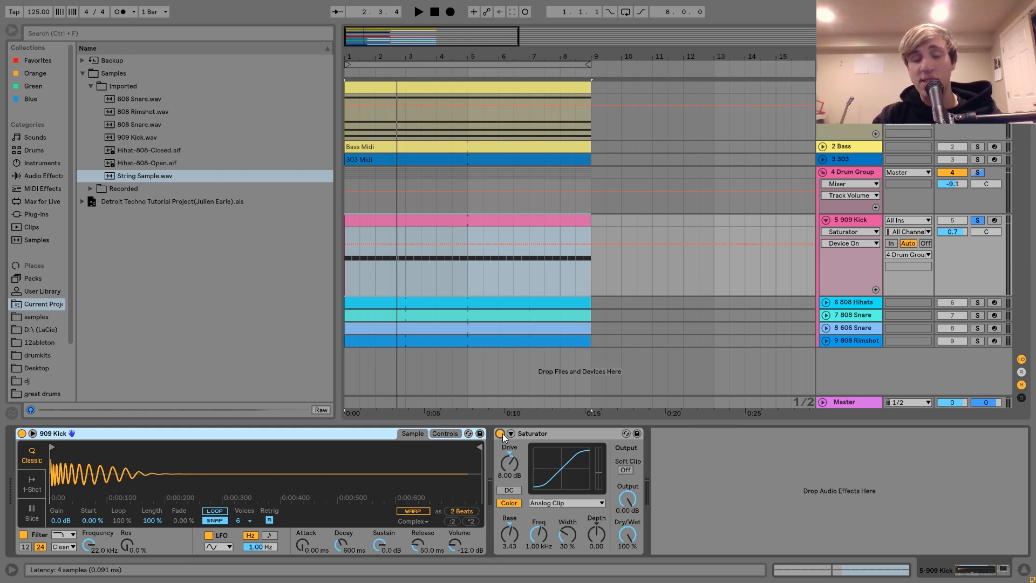
key(space)
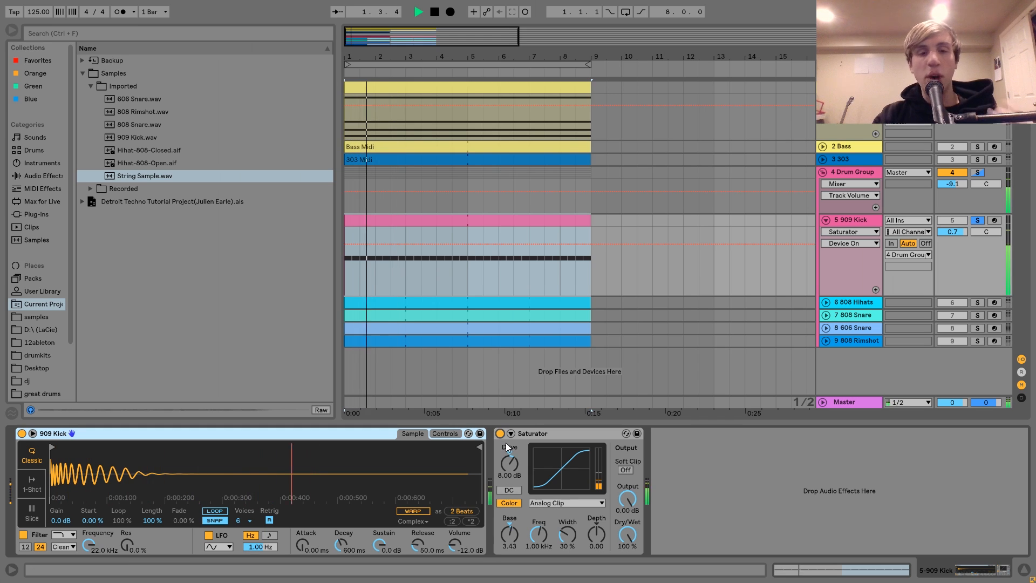
key(space)
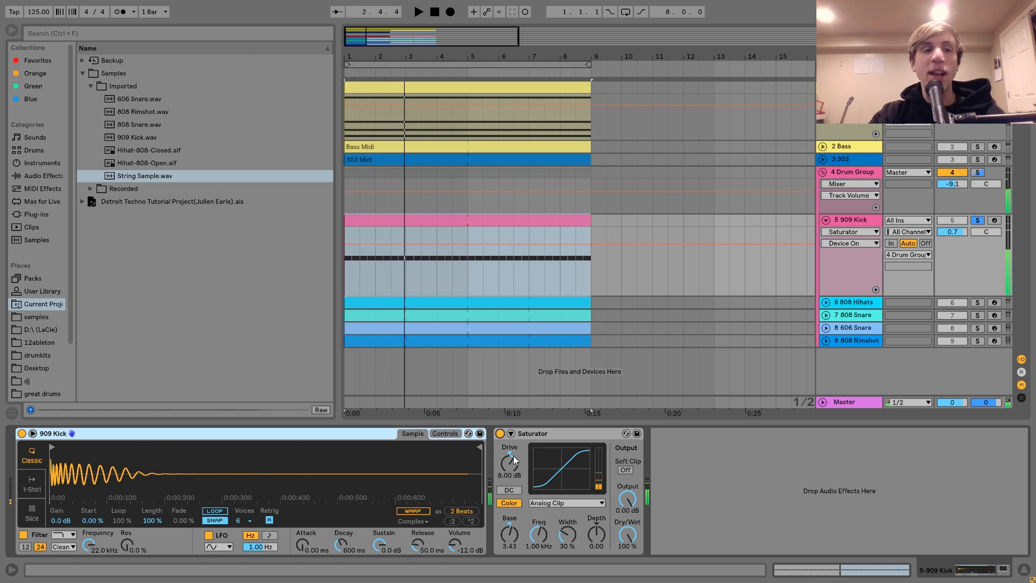
Step: Add a Spectrum after the 909 Kick's Saturator and expand its display while the kick plays
click(43, 176)
scroll(79, 227, down, 4)
drag(120, 344, 685, 438)
key(space)
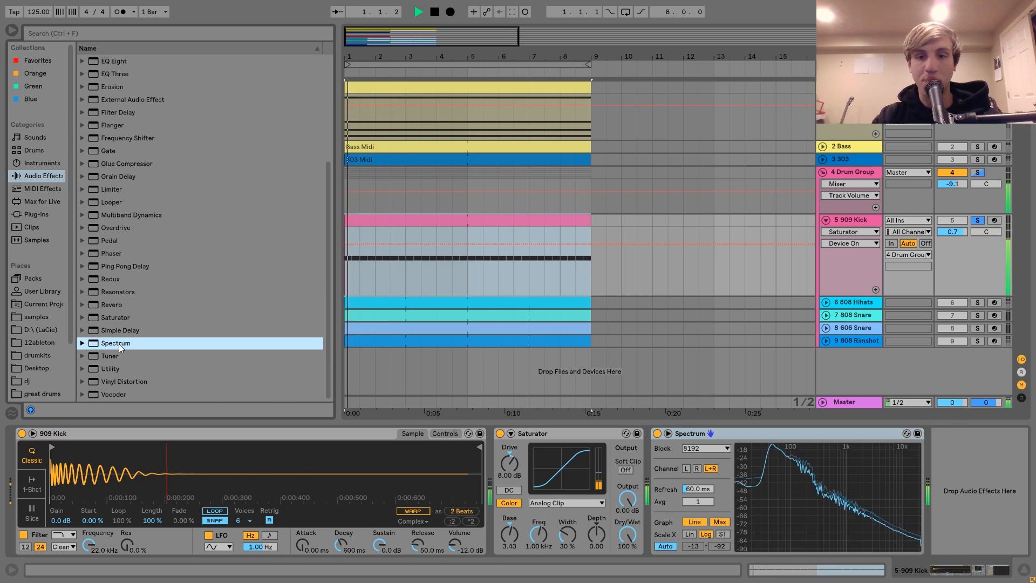
click(669, 435)
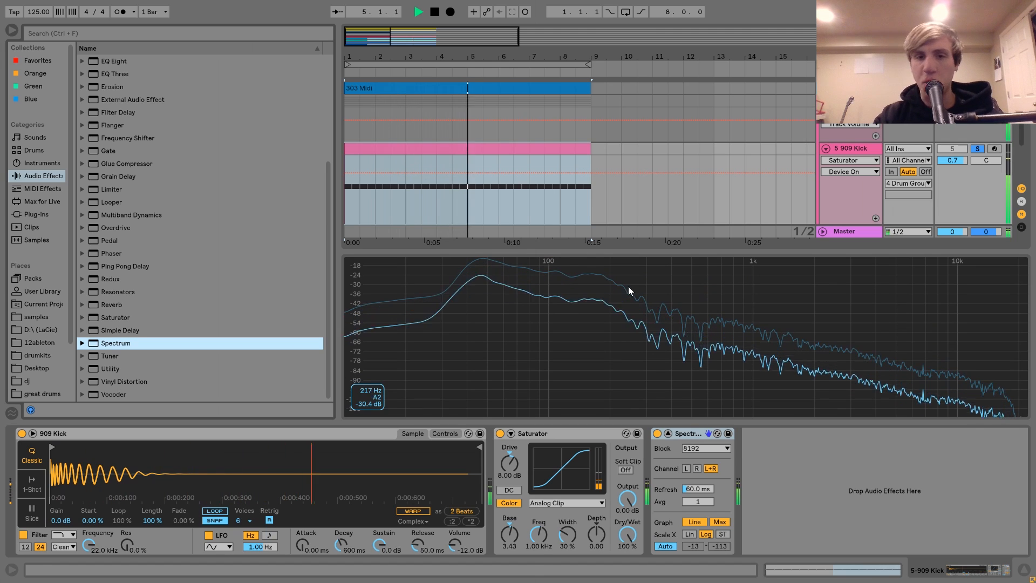
click(679, 434)
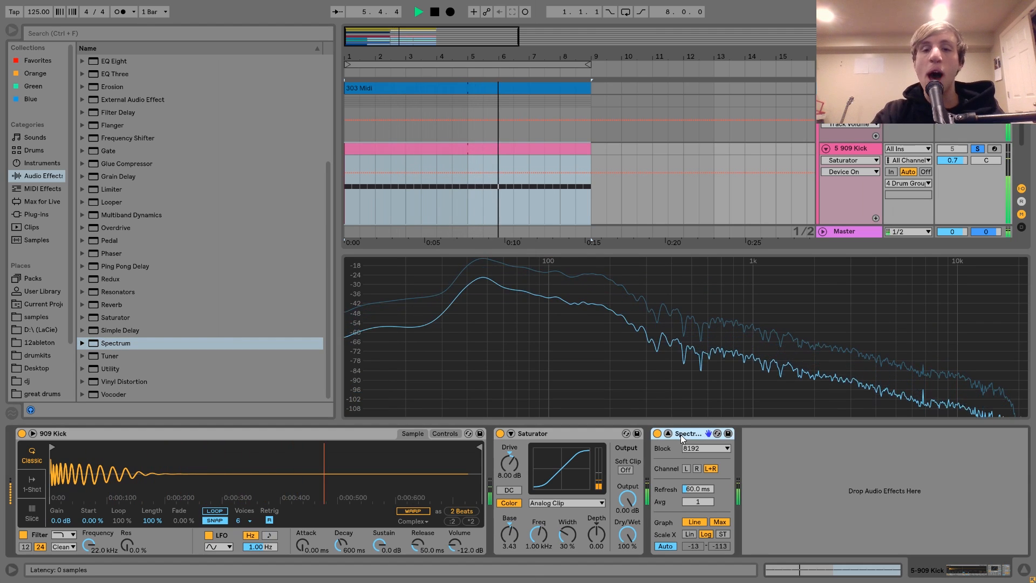
key(Delete)
key(space)
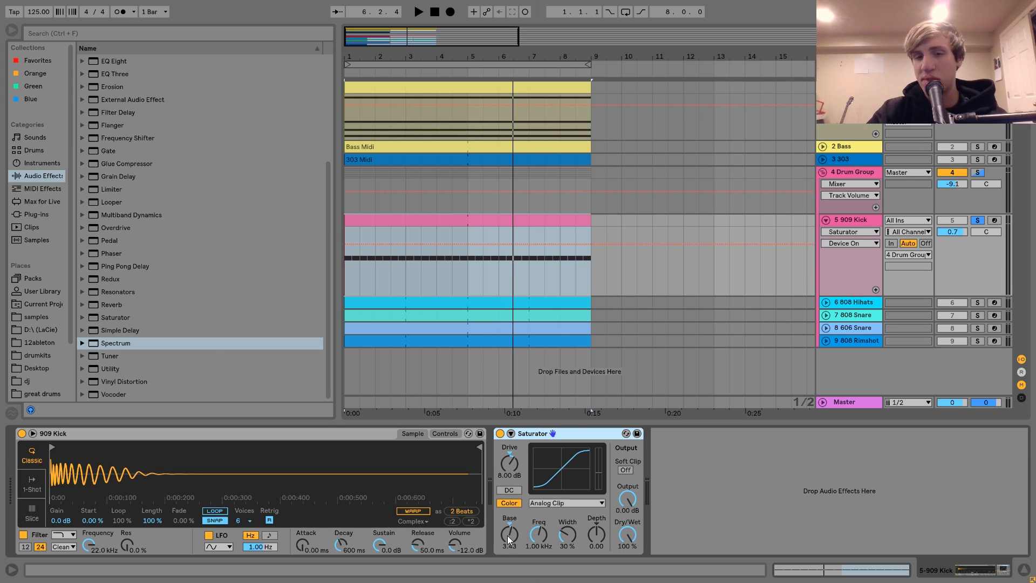
key(space)
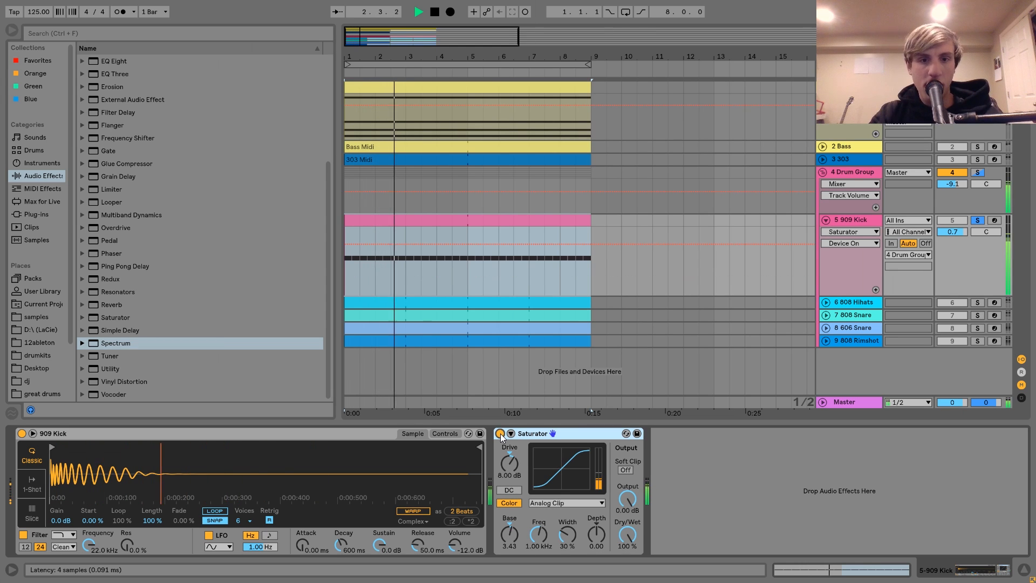
key(space)
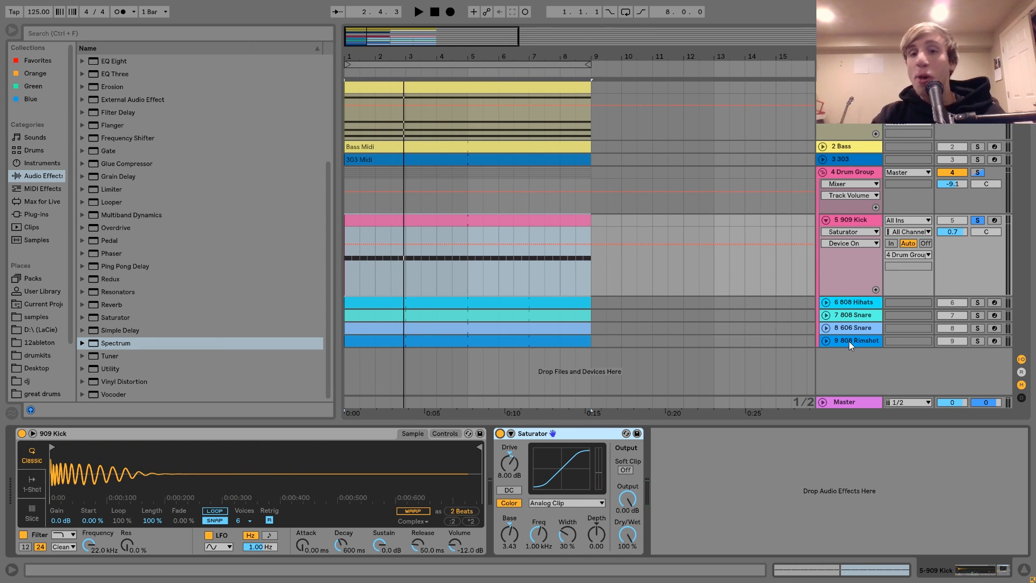
Step: Unfold the 808 Hihats track, solo it, and play the hi-hat pattern alone
click(852, 302)
click(826, 303)
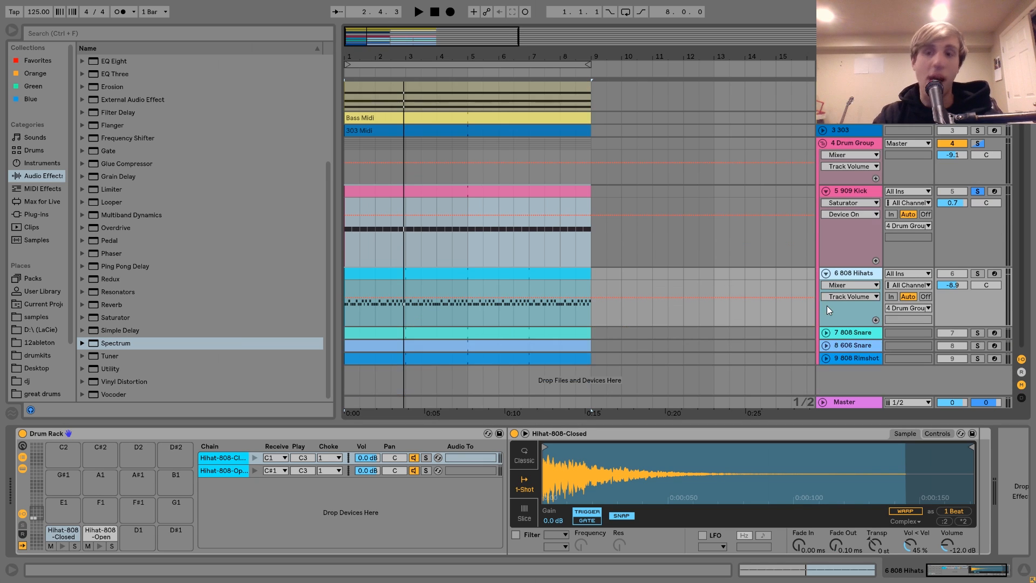
click(977, 273)
key(space)
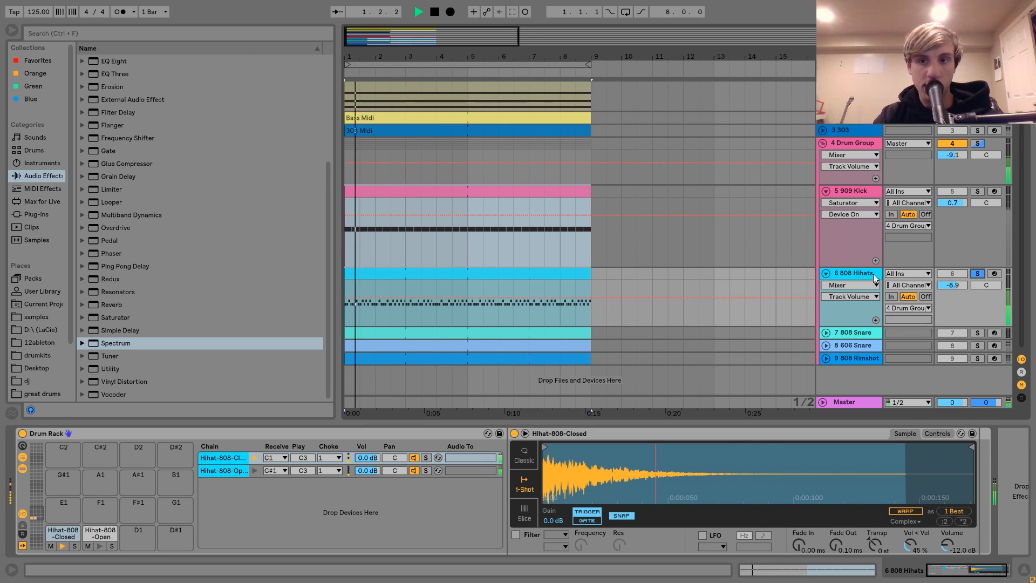
Step: Open the 808 Hihats clip's notes and highlight the Hihat-808-Closed row, followed by the Hihat-808-Open row
click(539, 274)
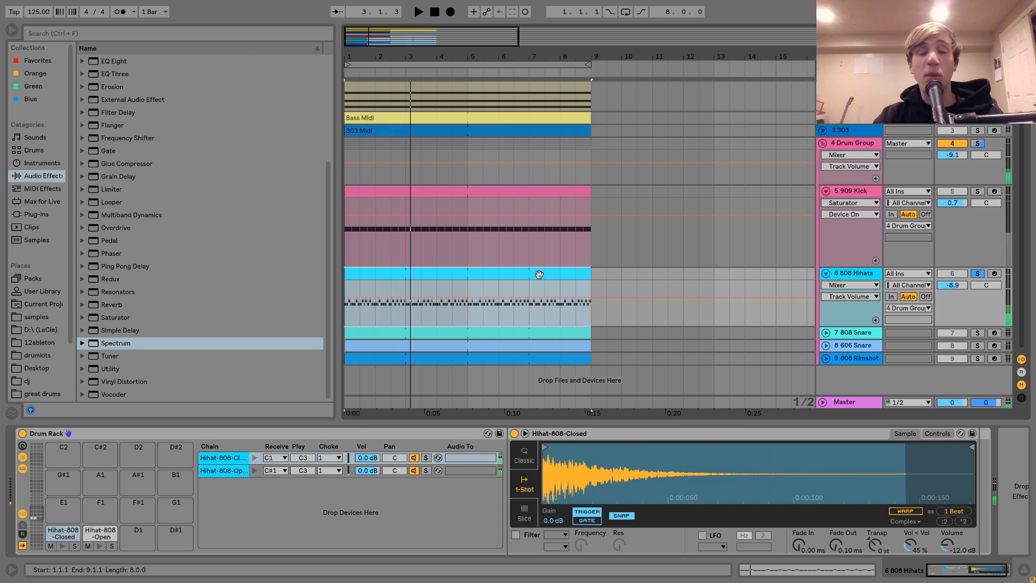
double_click(539, 274)
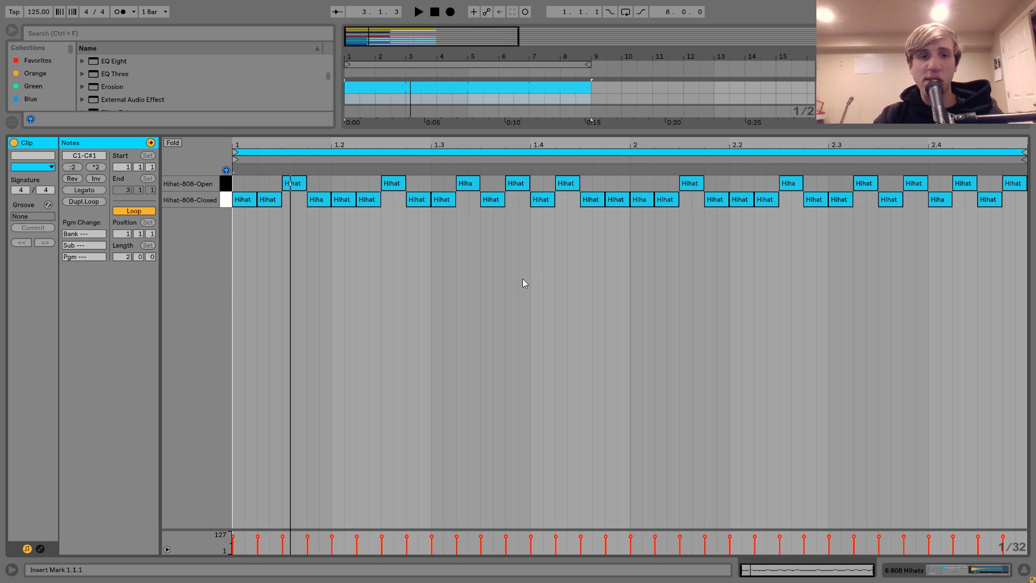
click(226, 202)
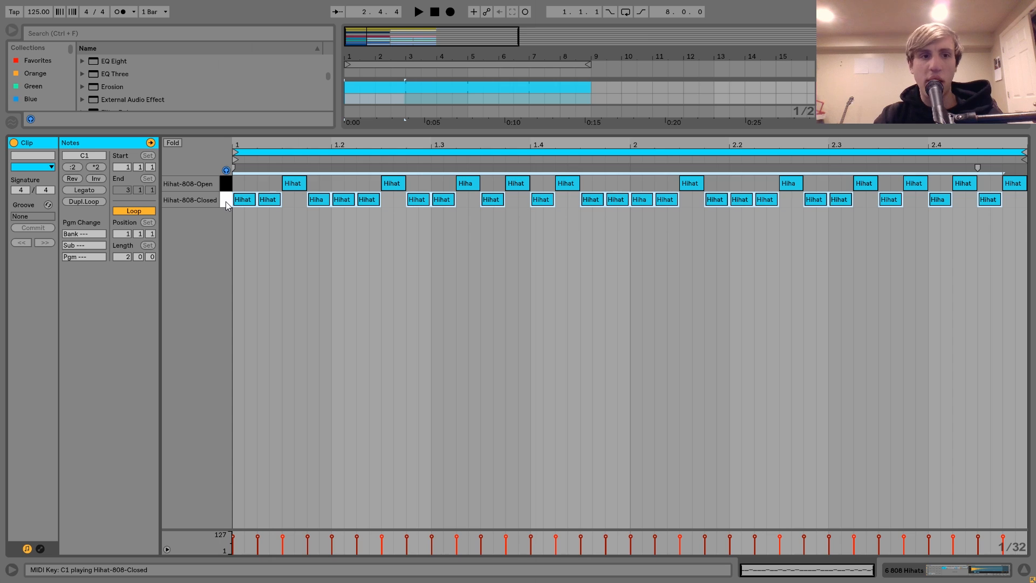
click(225, 193)
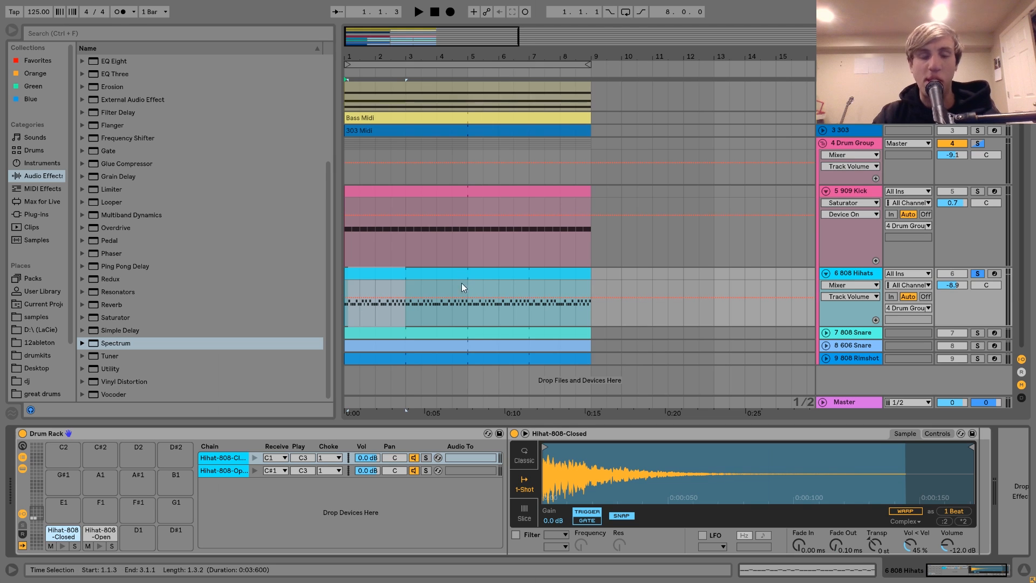
Step: Show the Hihat-808-Closed sample, audition the open hi-hat in the clip's notes, play the pattern, and return to the Drum Rack
click(236, 458)
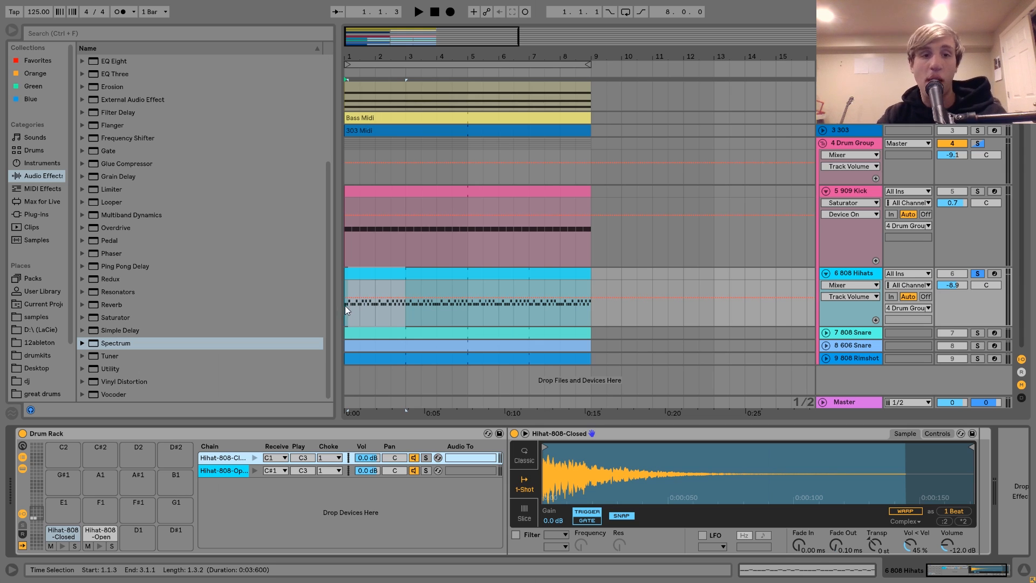
click(369, 269)
double_click(369, 270)
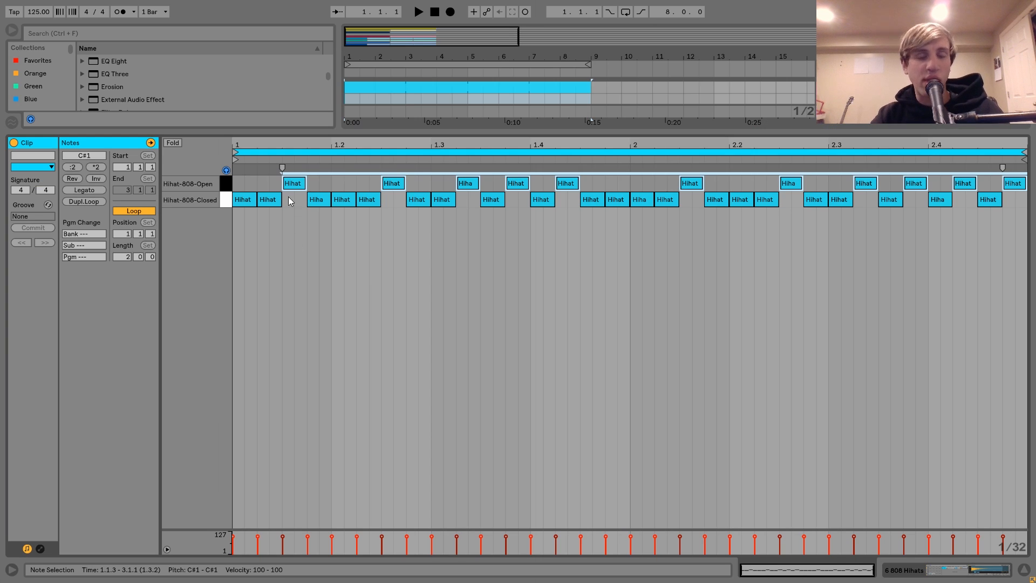
click(226, 183)
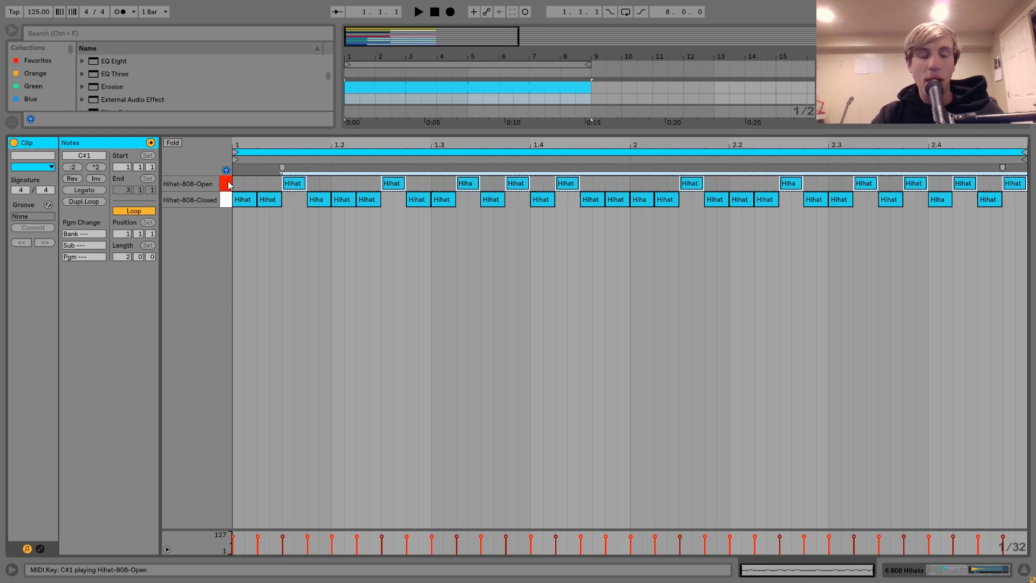
key(space)
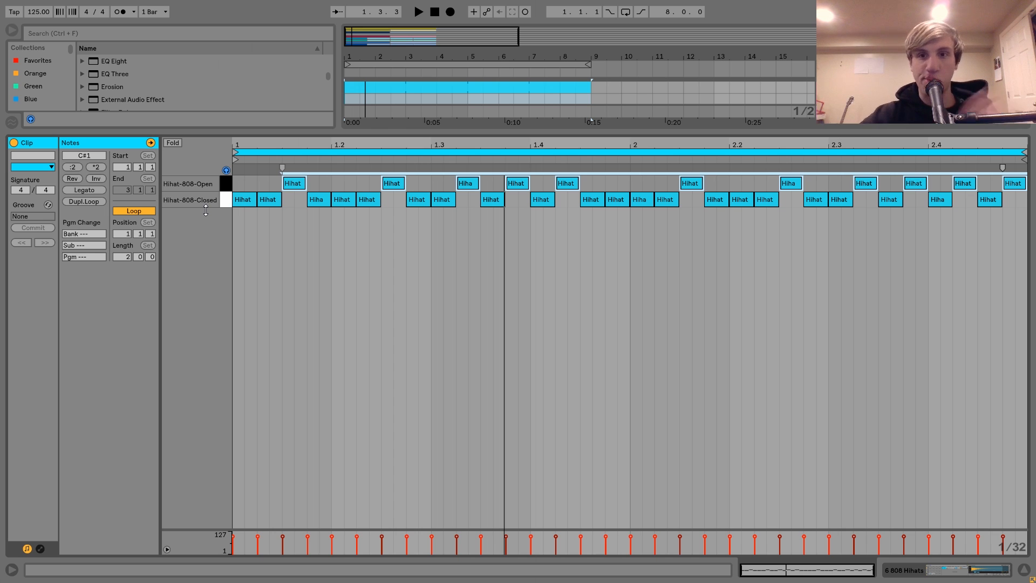
key(space)
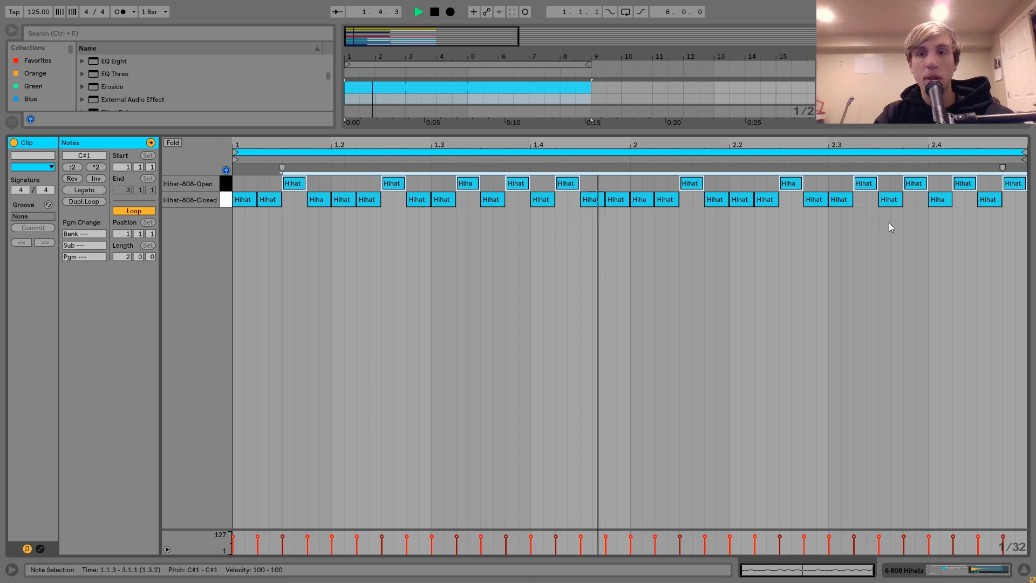
key(space)
click(966, 575)
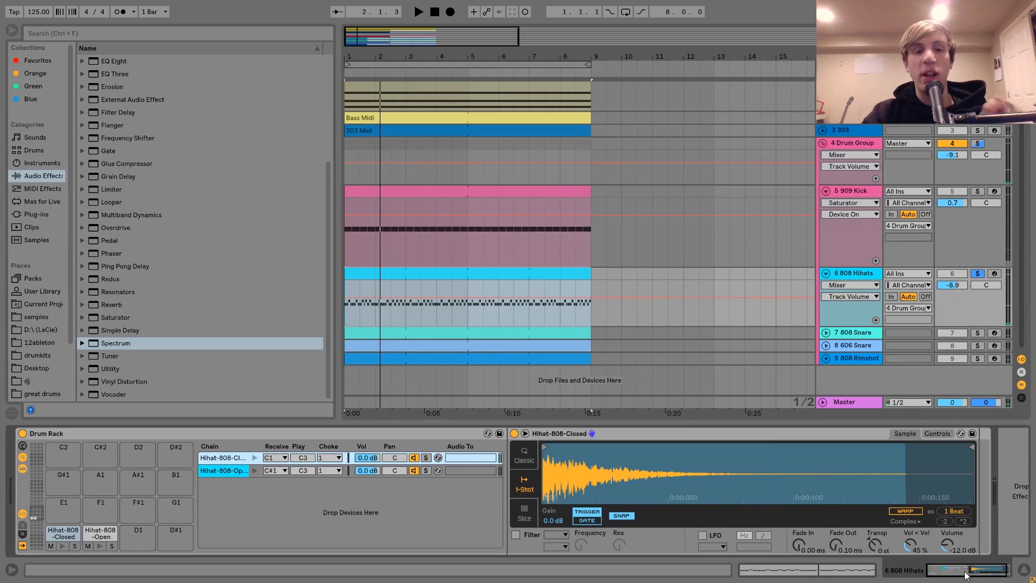
Step: Audition the open hi-hat, set Choke to None for both the closed and open hi-hat chains, and play the unchoked pattern
click(255, 470)
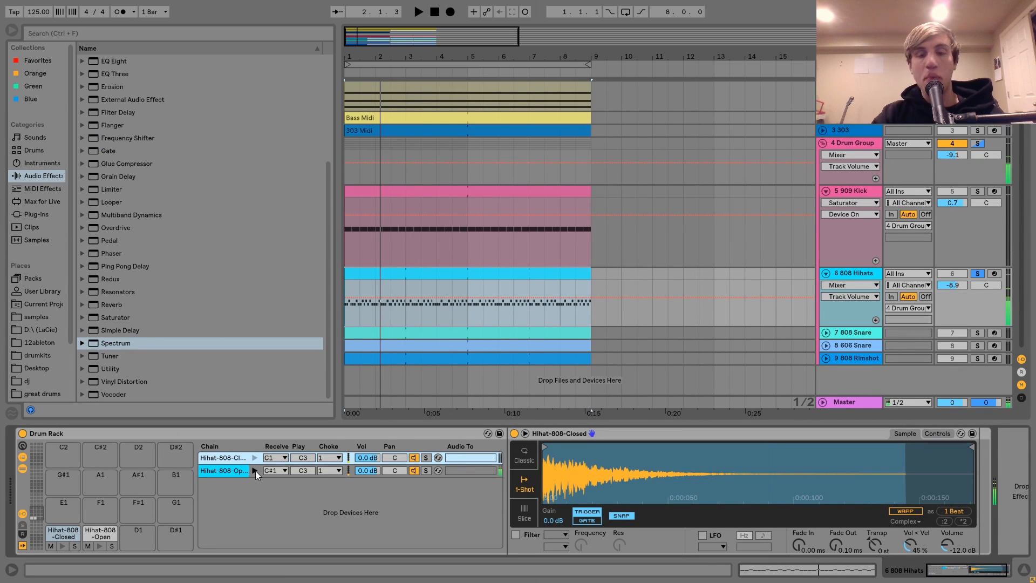
key(space)
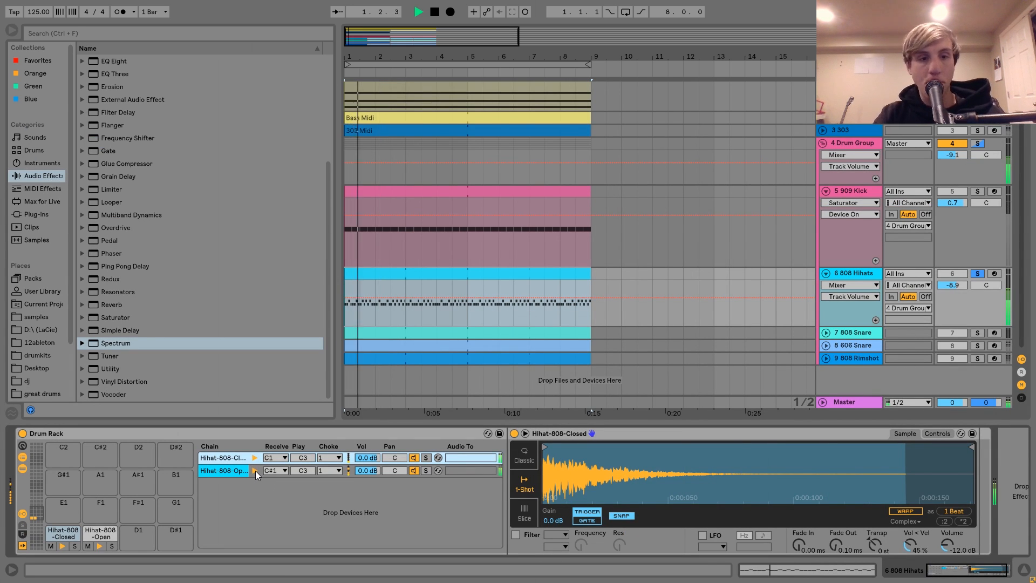
click(339, 458)
click(324, 285)
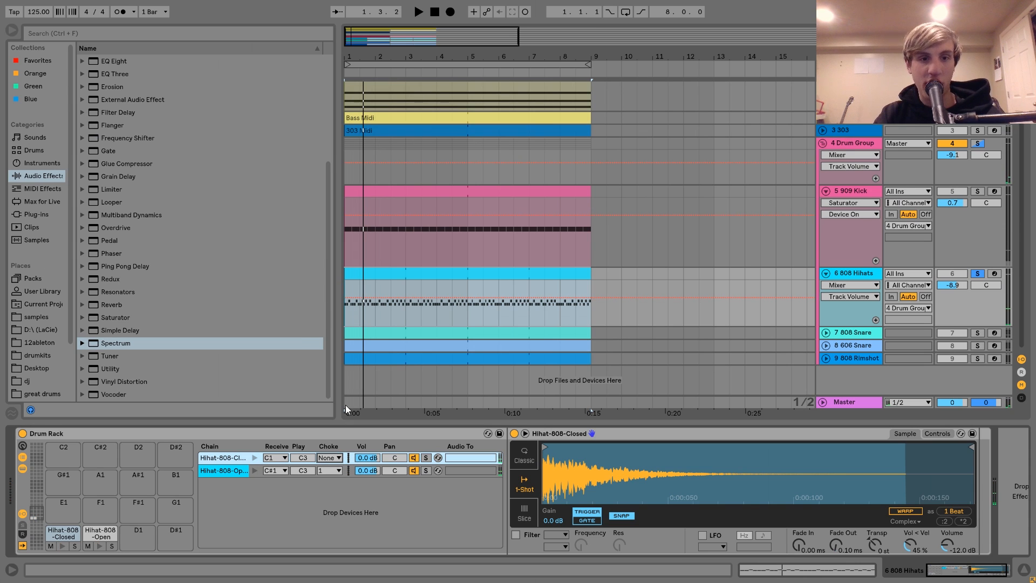
click(338, 470)
click(332, 296)
key(space)
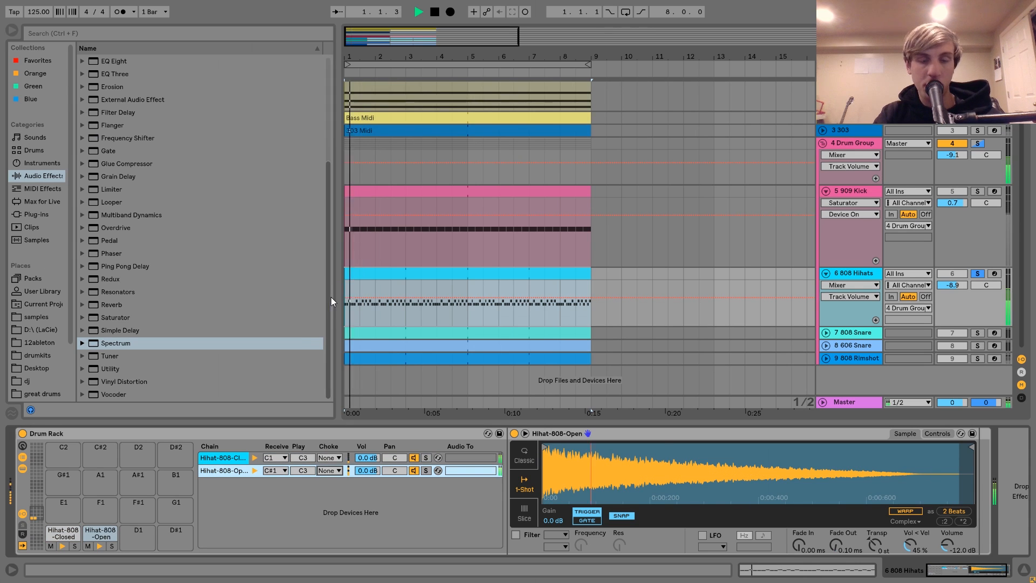
Step: Unsolo the 808 Hihats track, restore Choke to 1 for both hi-hat chains, and play the full mix
click(978, 274)
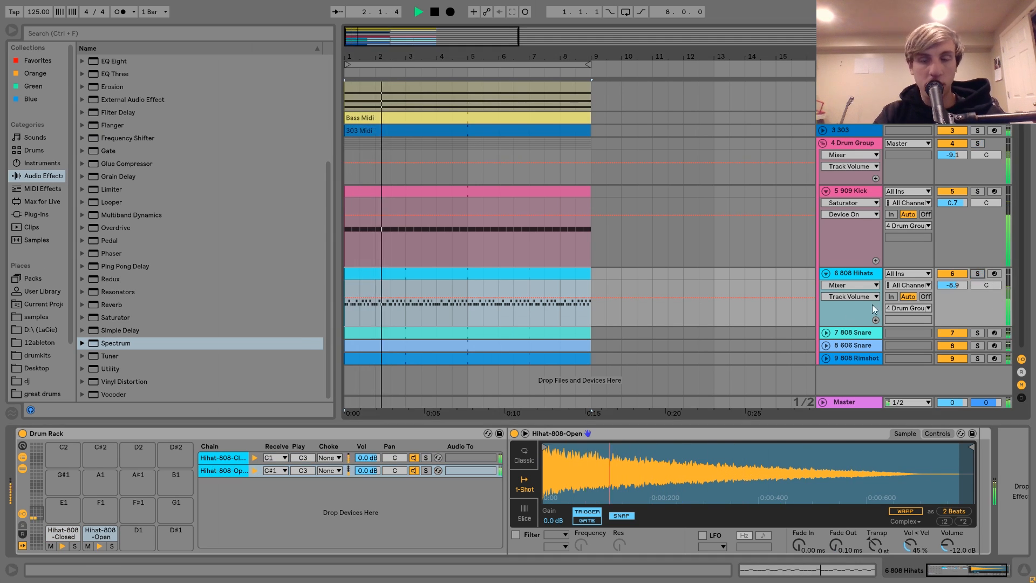
key(space)
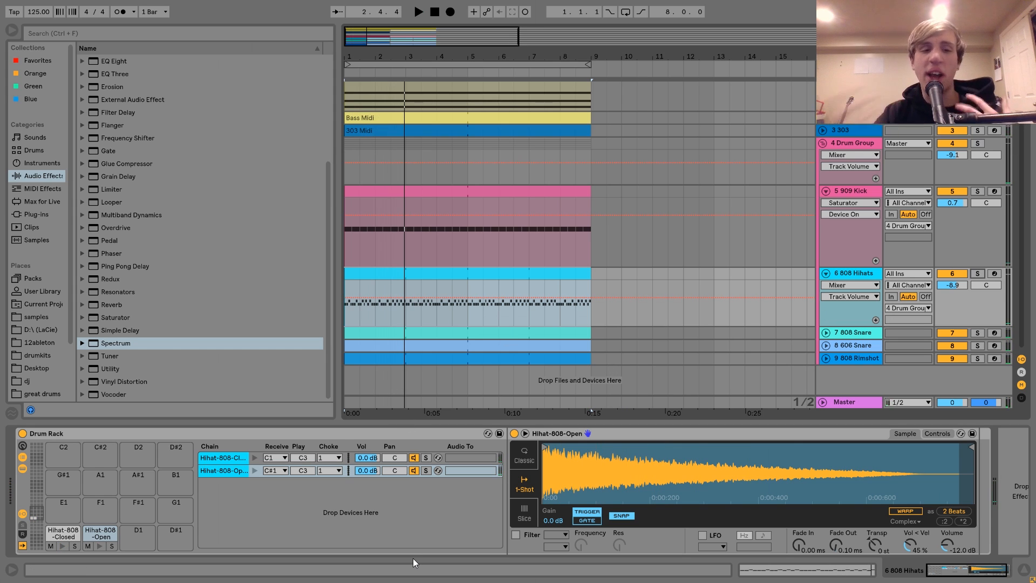
key(space)
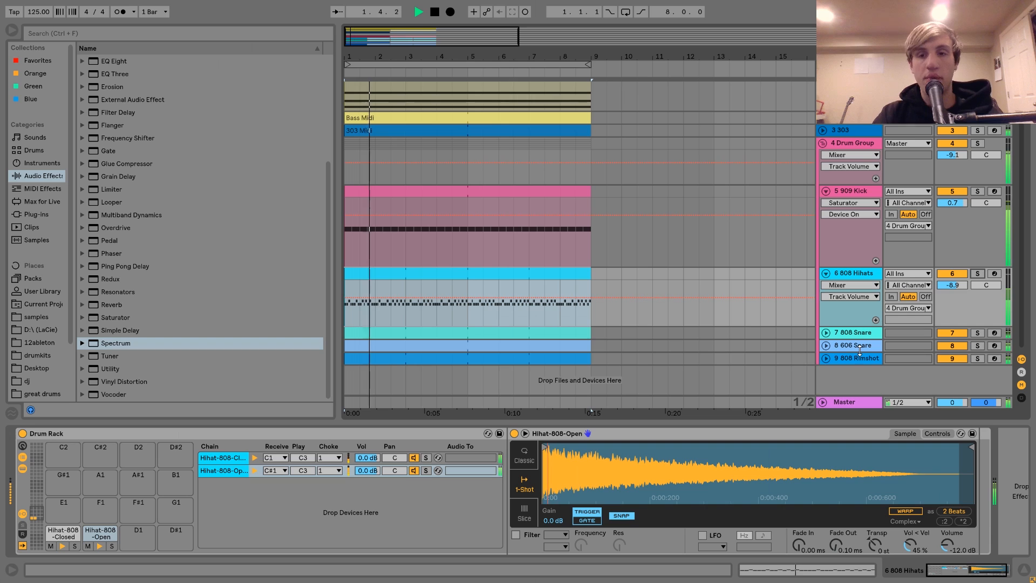
key(space)
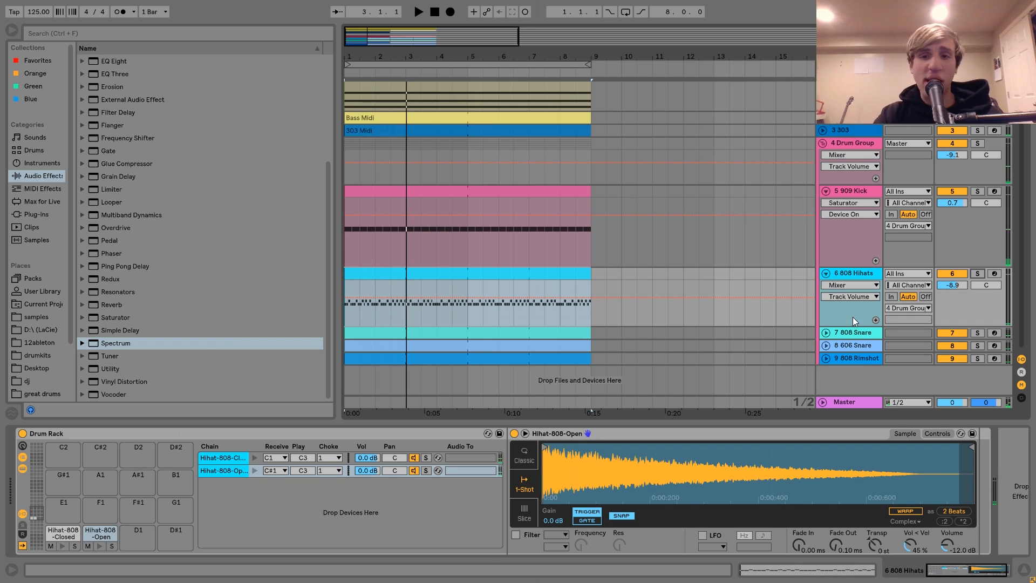
Step: Solo and unfold the 808 Snare track, and play its pattern alone
click(852, 333)
click(976, 334)
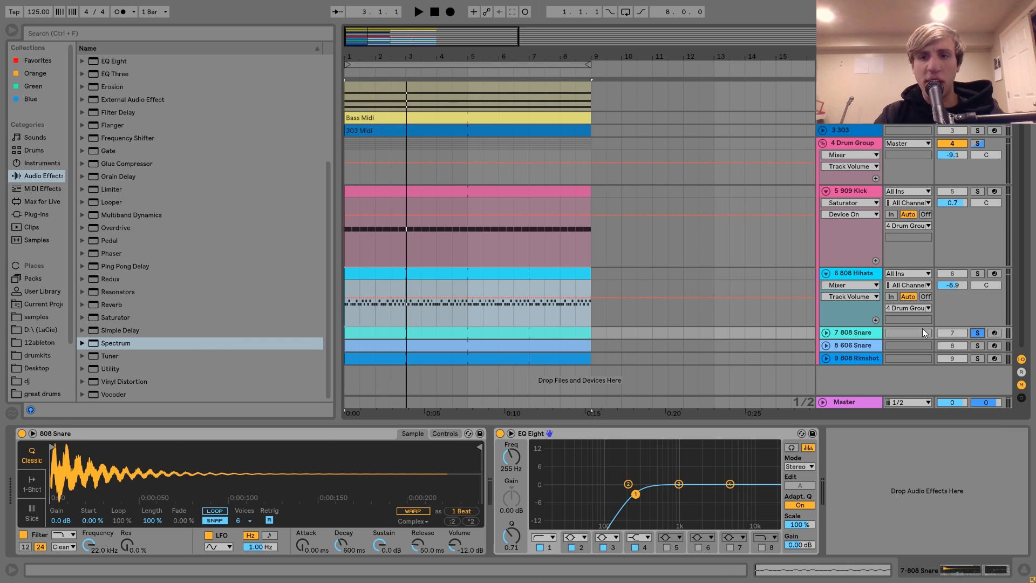
click(826, 333)
key(space)
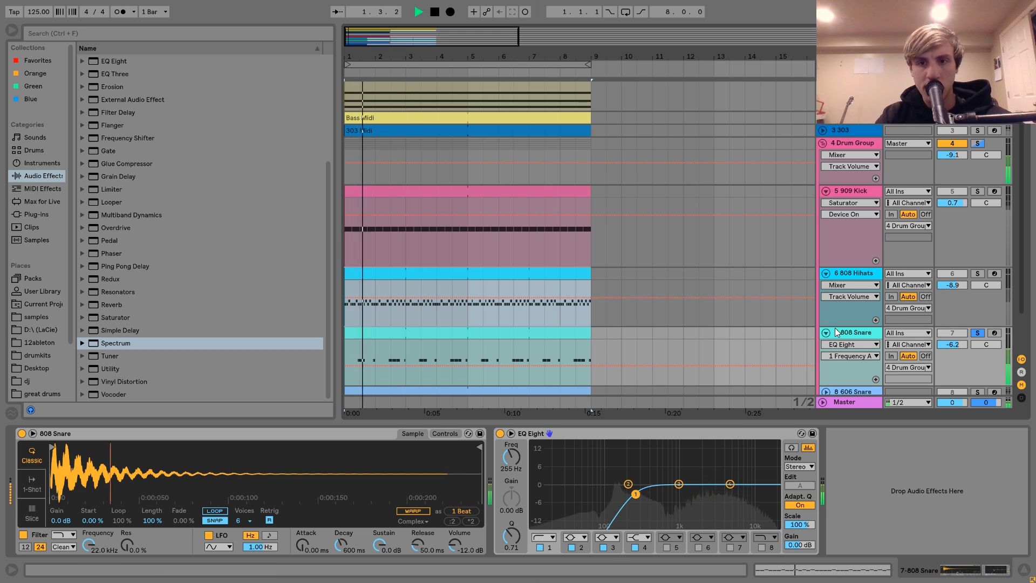
scroll(834, 328, down, 2)
key(space)
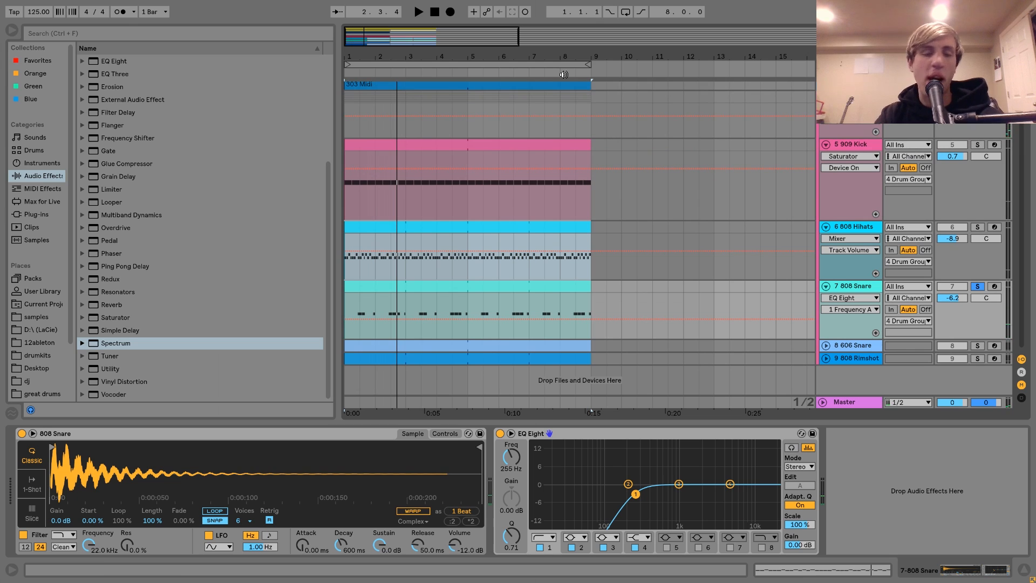
key(space)
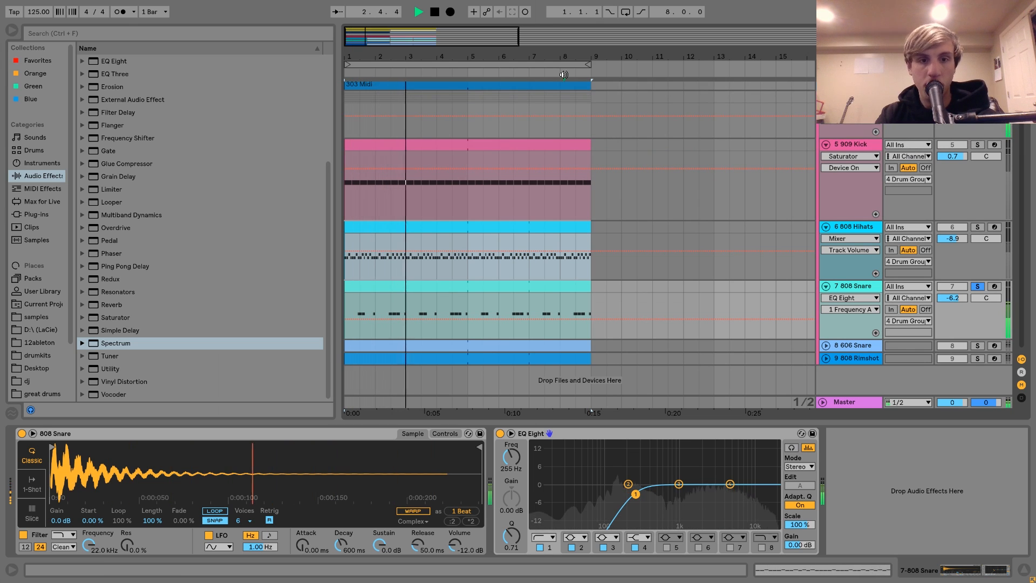
key(space)
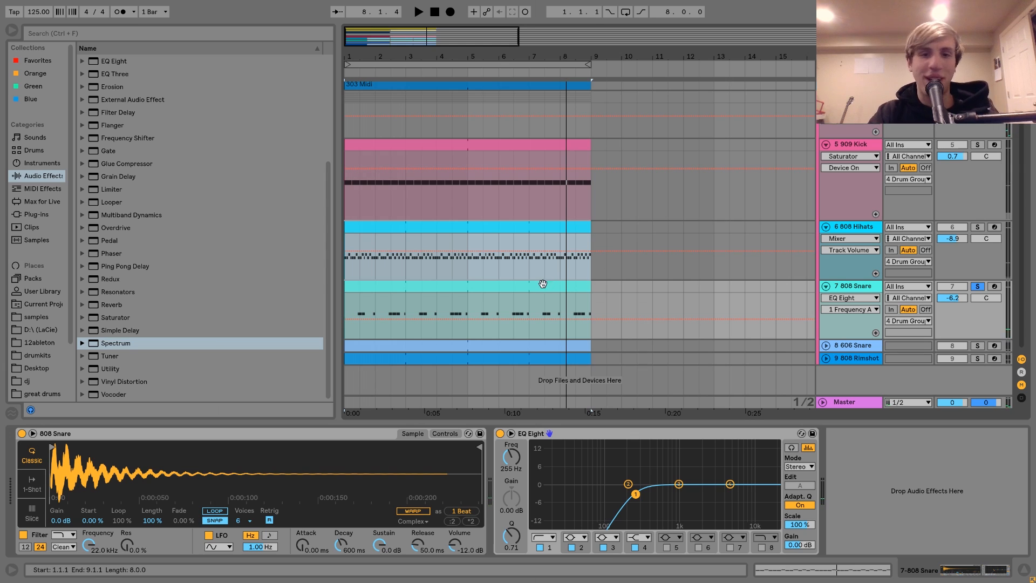
key(space)
key(space)
Step: Add the 808 Rimshot track to the solo, move it above the 606 Snare track, and unfold it
click(977, 358)
click(853, 357)
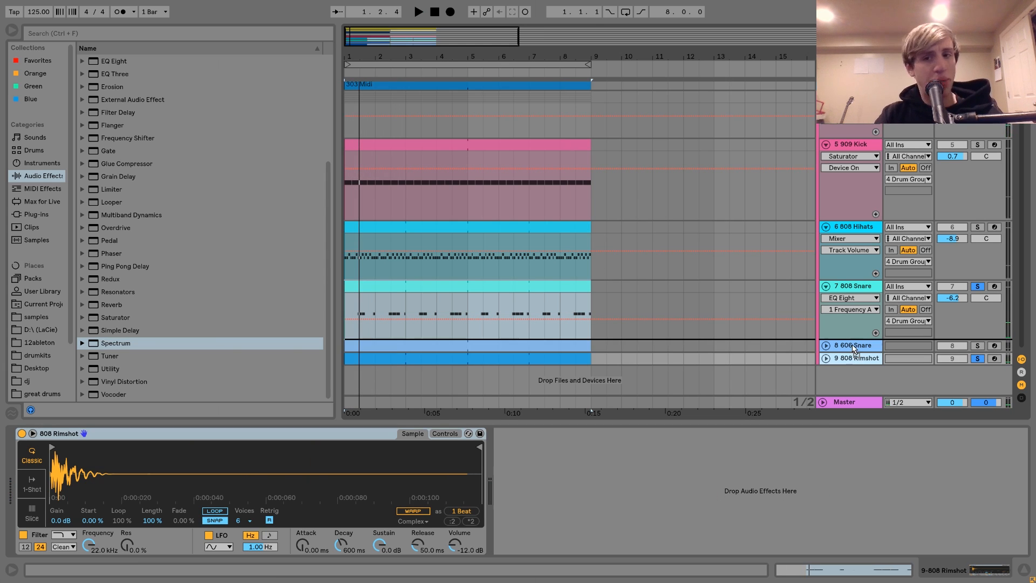
drag(853, 346, 854, 345)
click(825, 345)
scroll(899, 335, down, 2)
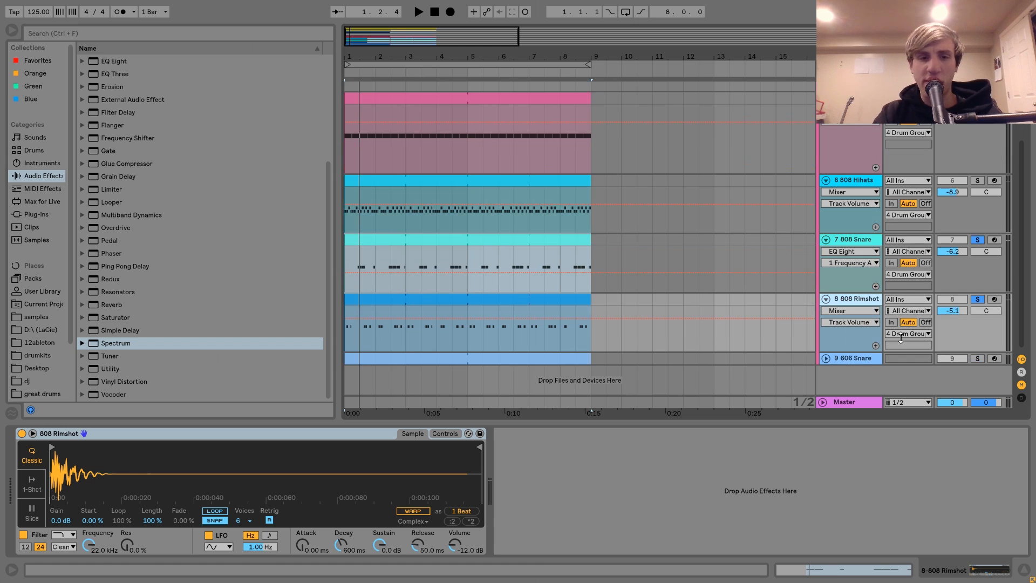
Step: Play the 808 Snare and 808 Rimshot together, bring in the 808 Hihats solo, and clear all solos after stopping
key(space)
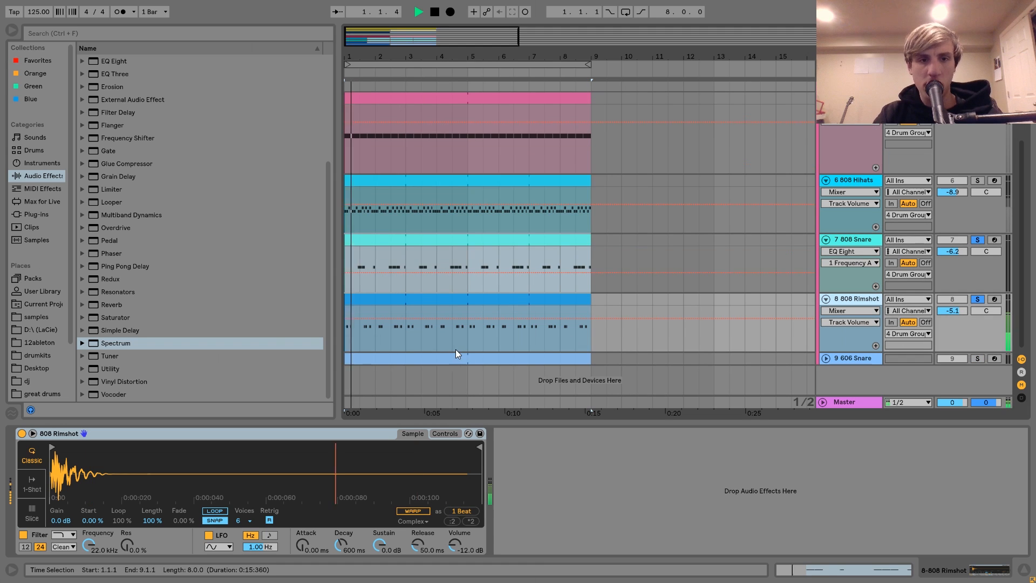
ctrl+click(977, 180)
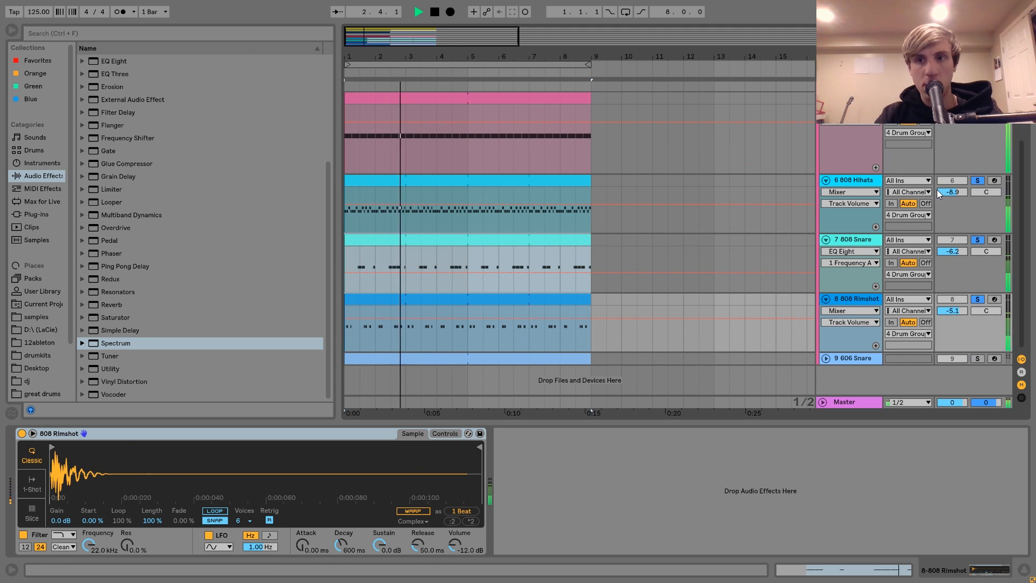
key(space)
click(978, 240)
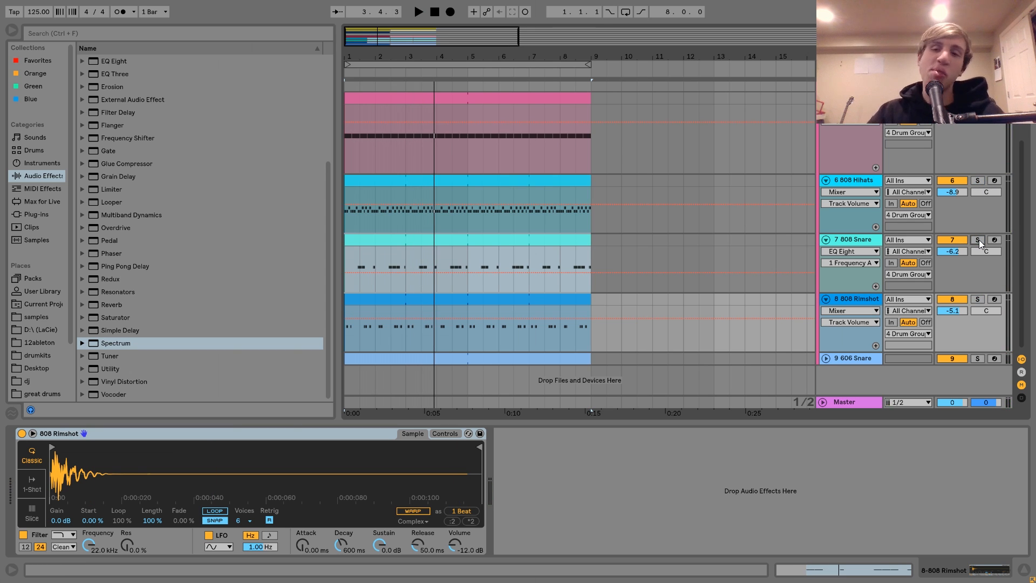
Step: Compare the full mix with the 808 Snare and 808 Rimshot tracks muted and with both unmuted
click(867, 242)
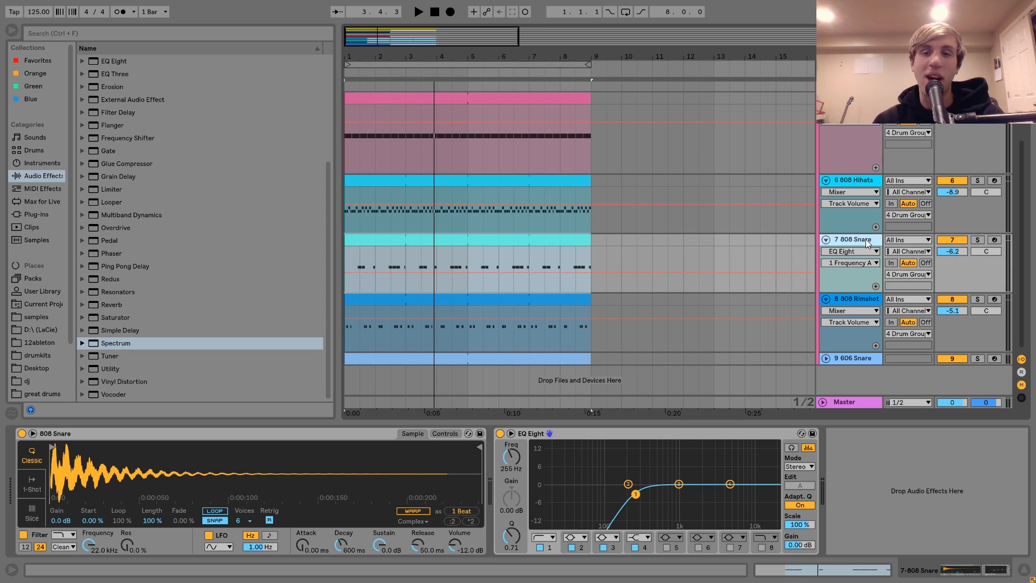
click(942, 242)
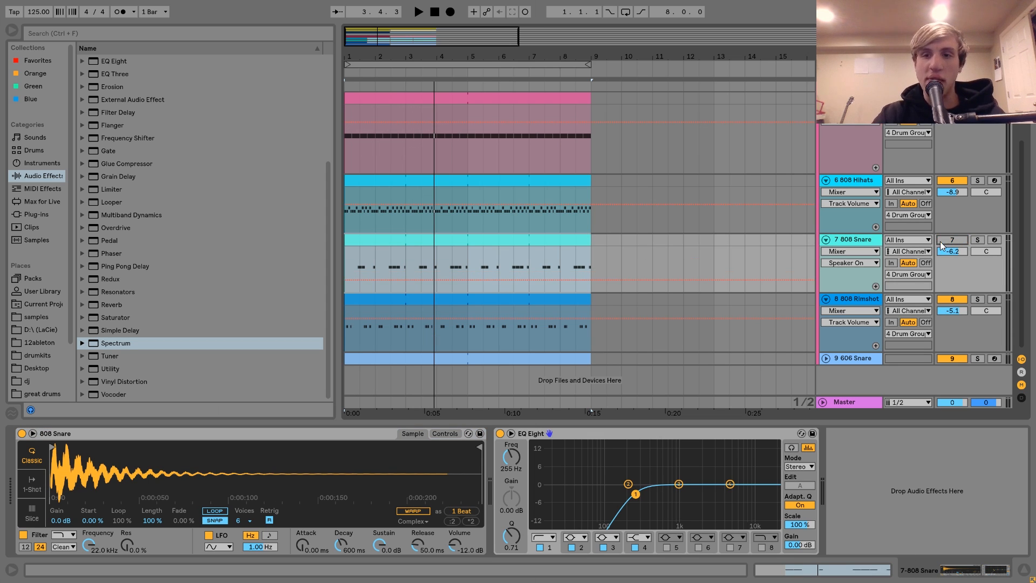
click(951, 300)
key(space)
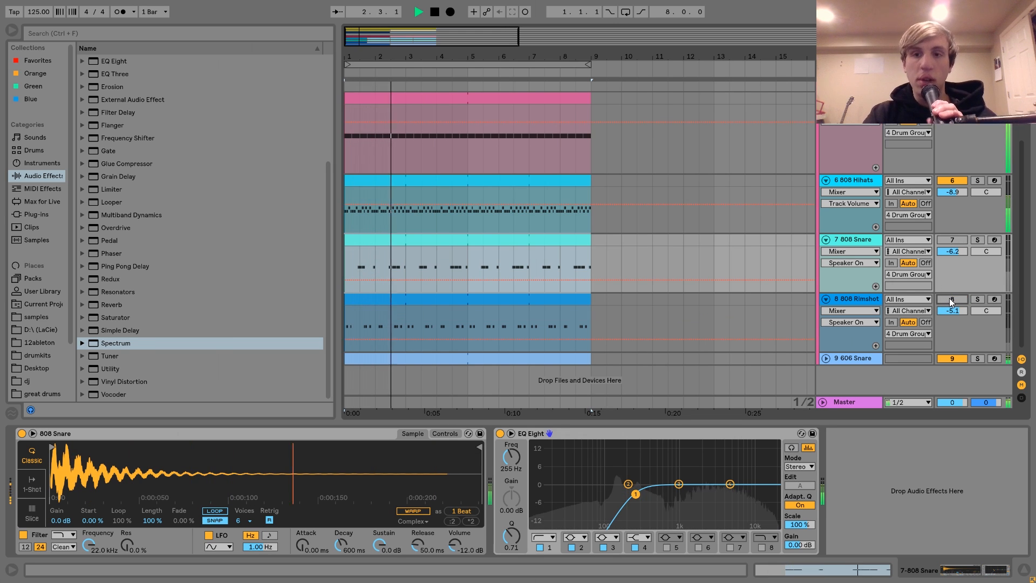
click(951, 300)
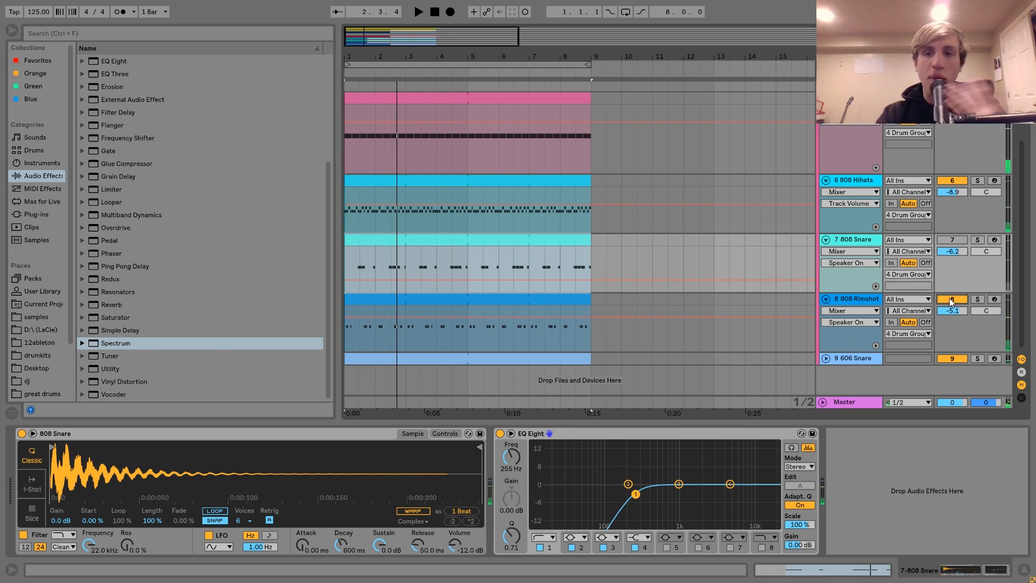
click(952, 240)
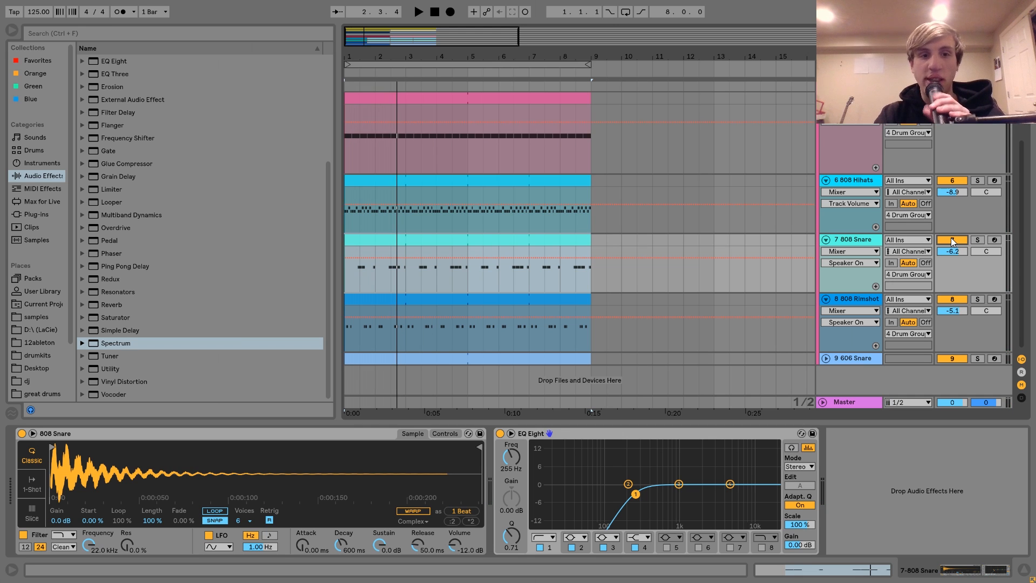
key(space)
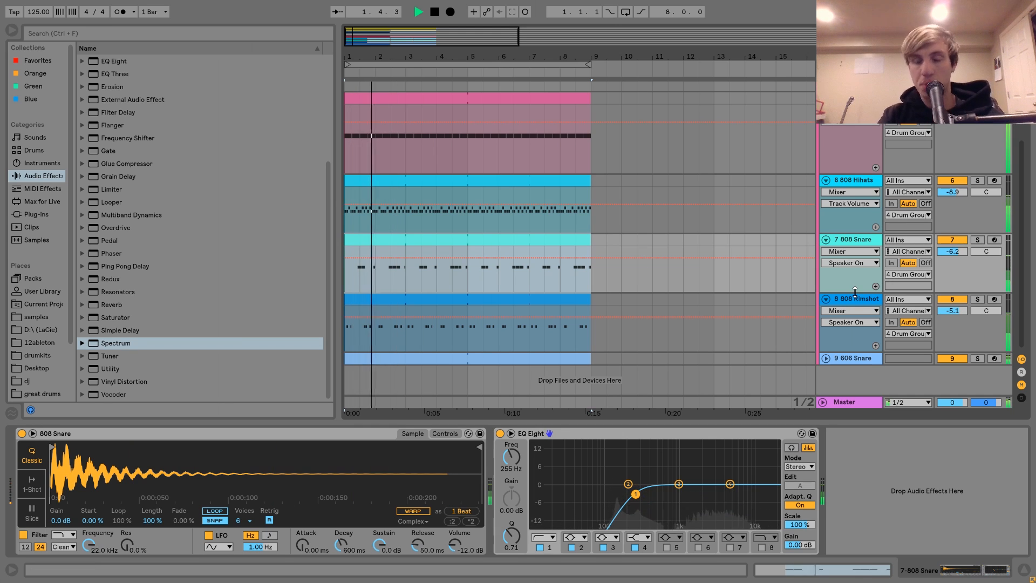
key(space)
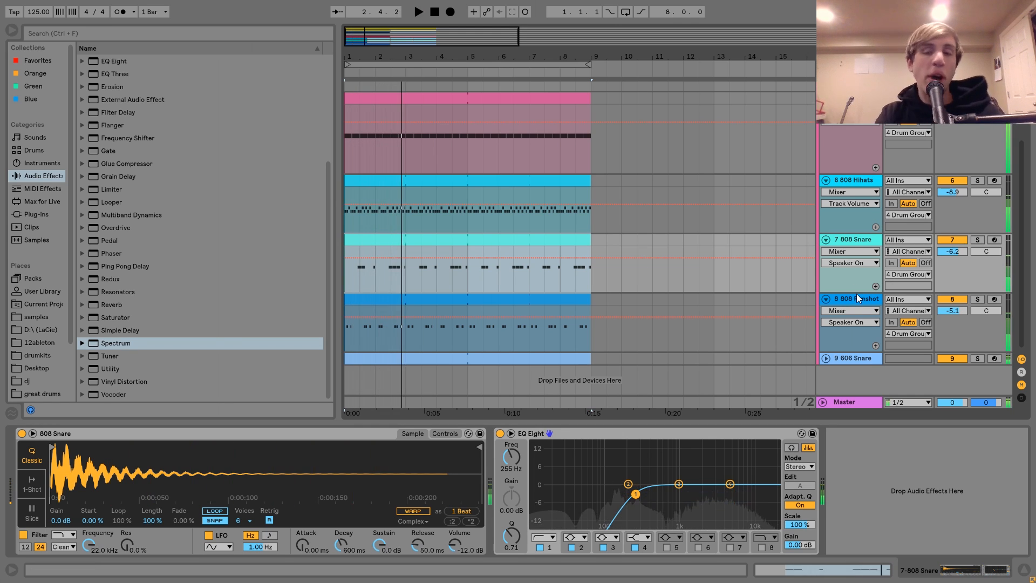
Step: Solo the 808 Snare track, turn off its EQ Eight, and play the unfiltered snare
click(977, 239)
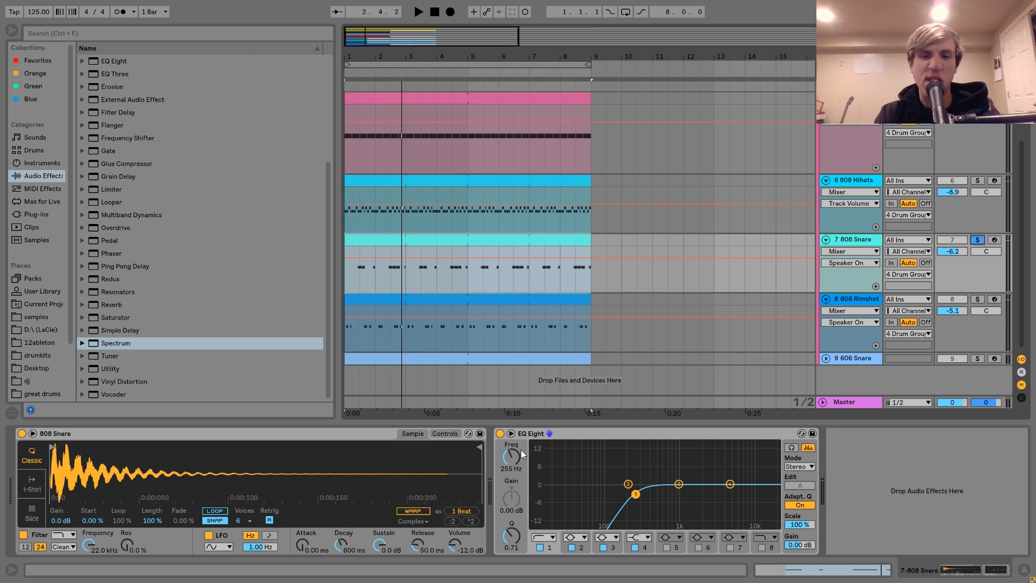
click(499, 433)
key(space)
key(space)
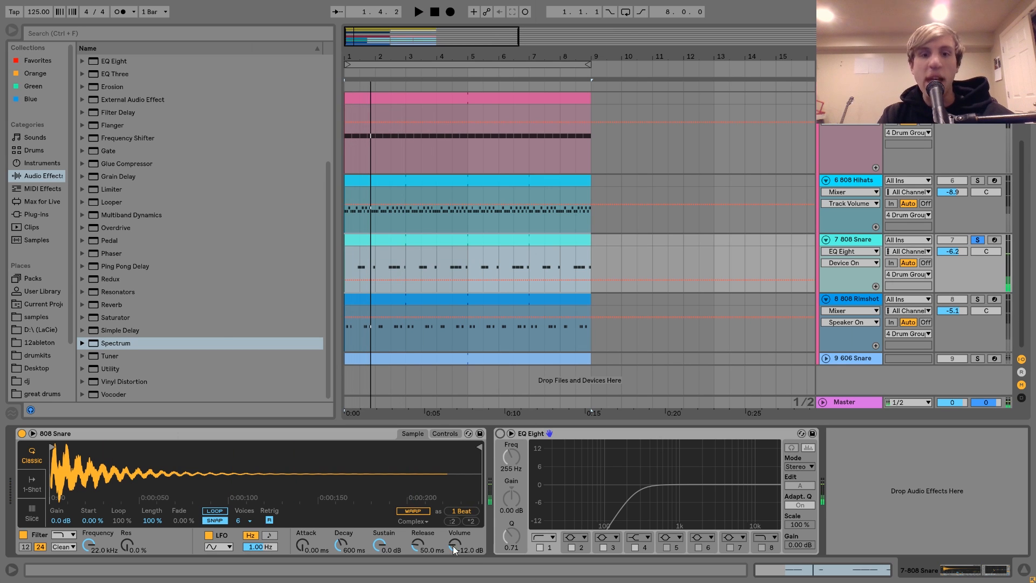
Step: Arm the 808 Snare track, turn EQ Eight back on, and set its low-cut band to 272 Hz with Q 0.63
click(994, 240)
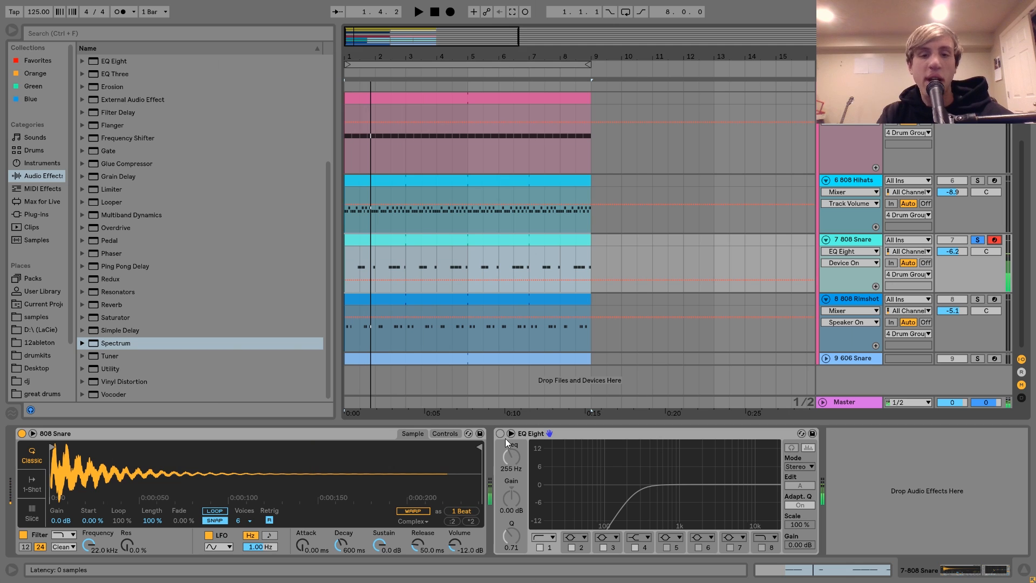
click(499, 433)
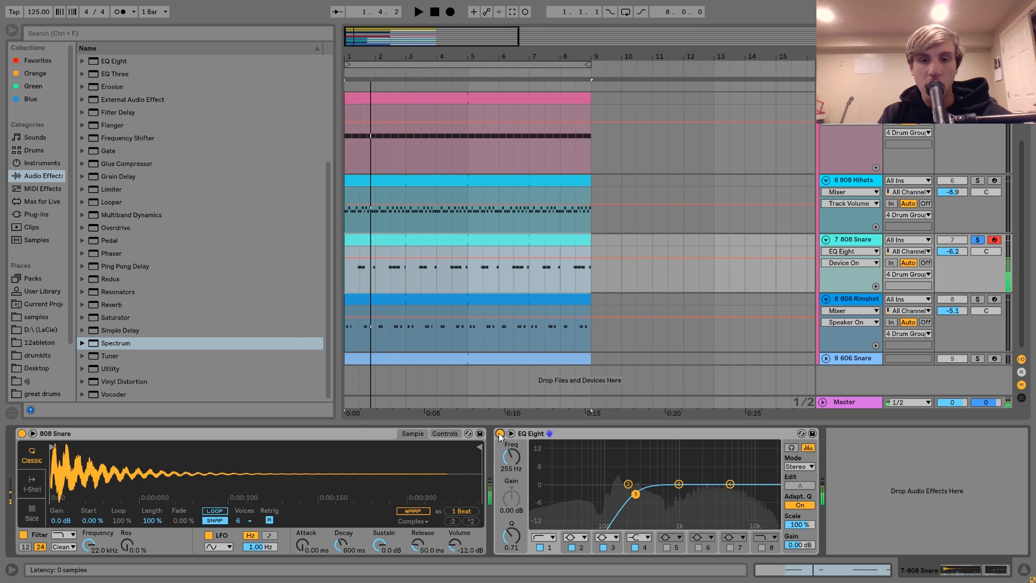
mouse_move(635, 494)
mouse_down()
mouse_move(617, 460)
mouse_move(638, 495)
mouse_up()
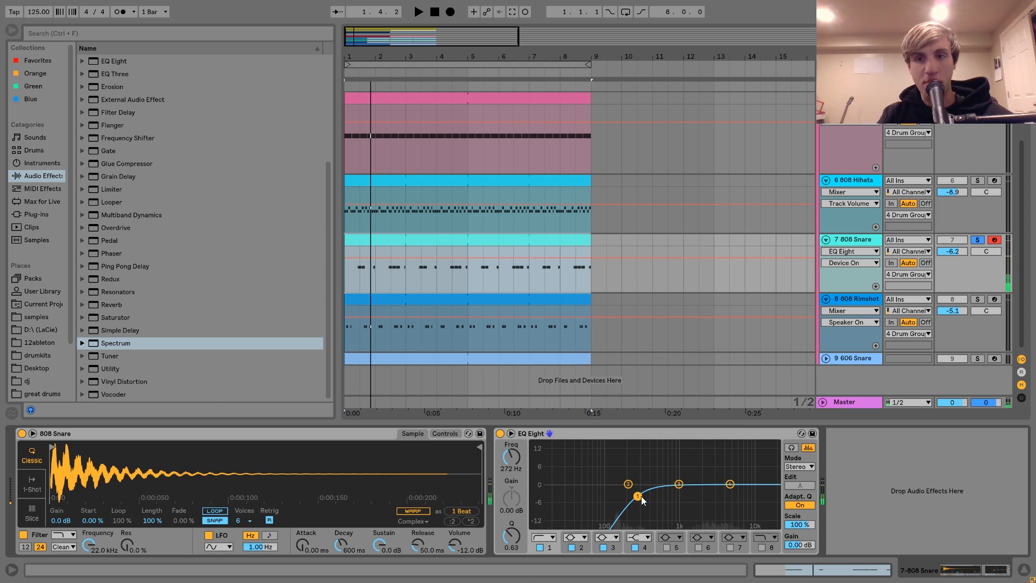
Step: Show the 808 Rimshot sample, solo its track, and play the rimshot pattern alone
click(847, 299)
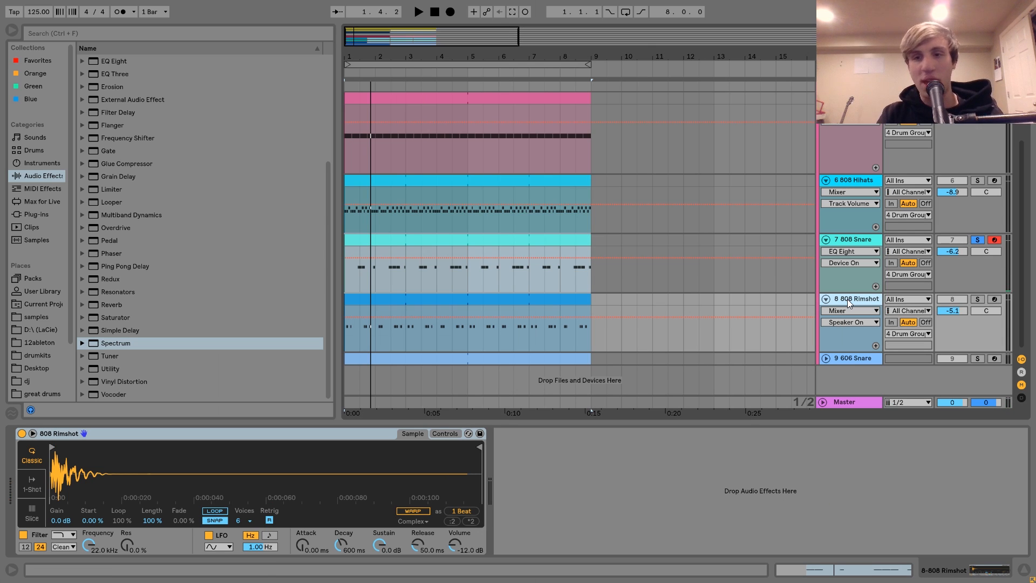
click(979, 299)
key(space)
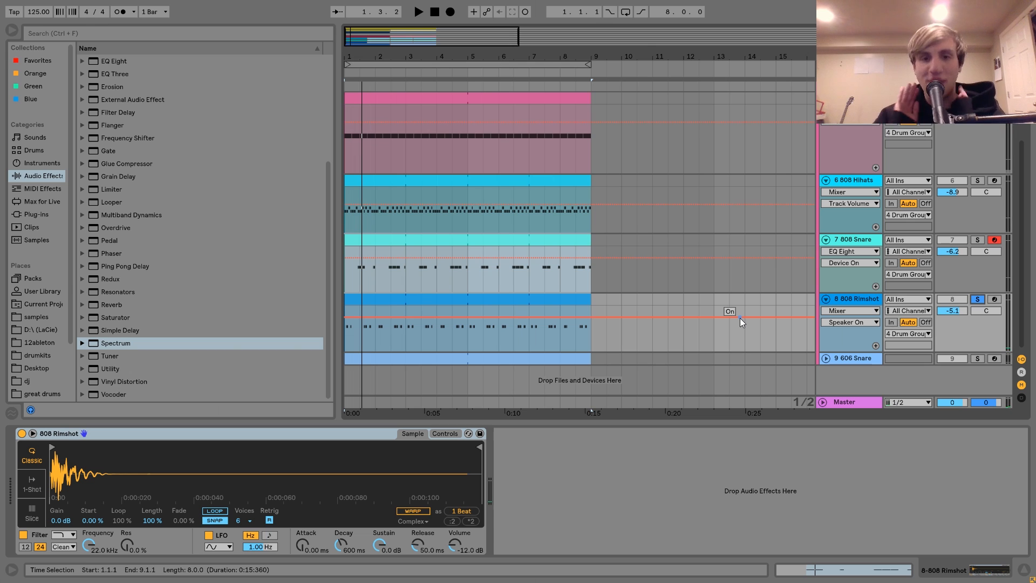
Step: Unfold the 606 Snare track, show its sample, solo it, and play its pattern
click(851, 358)
click(826, 358)
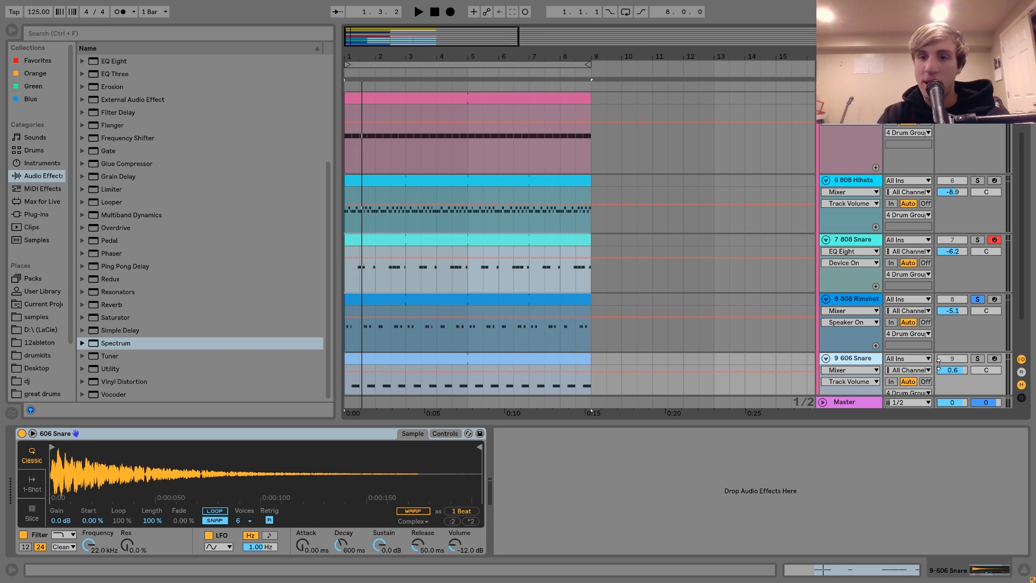
click(977, 358)
key(space)
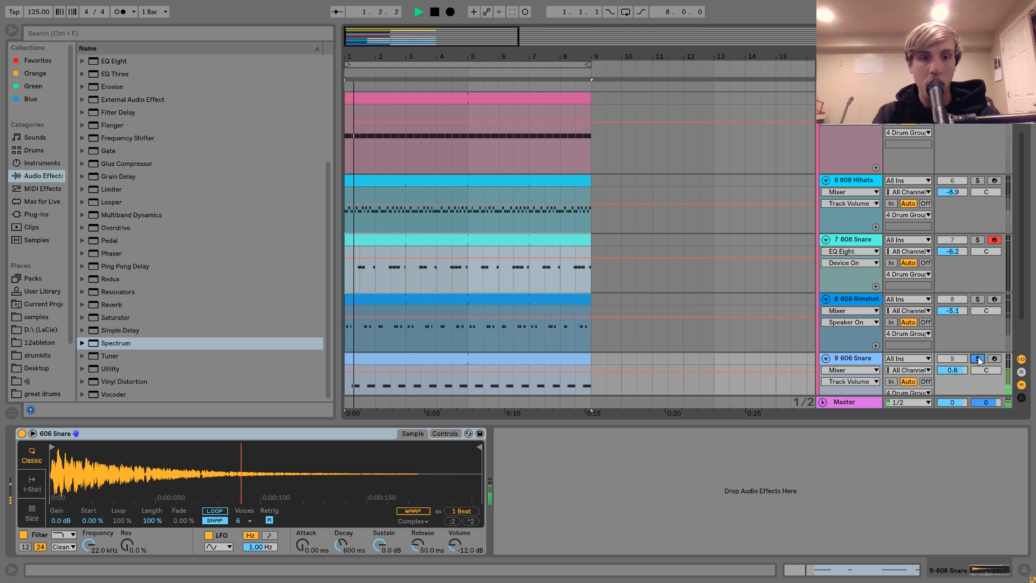
key(space)
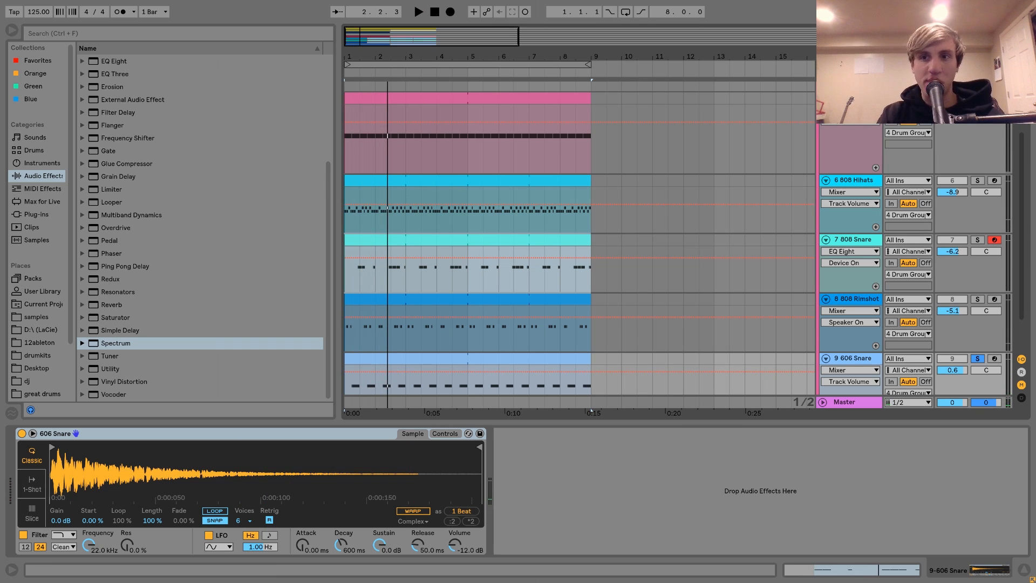
key(space)
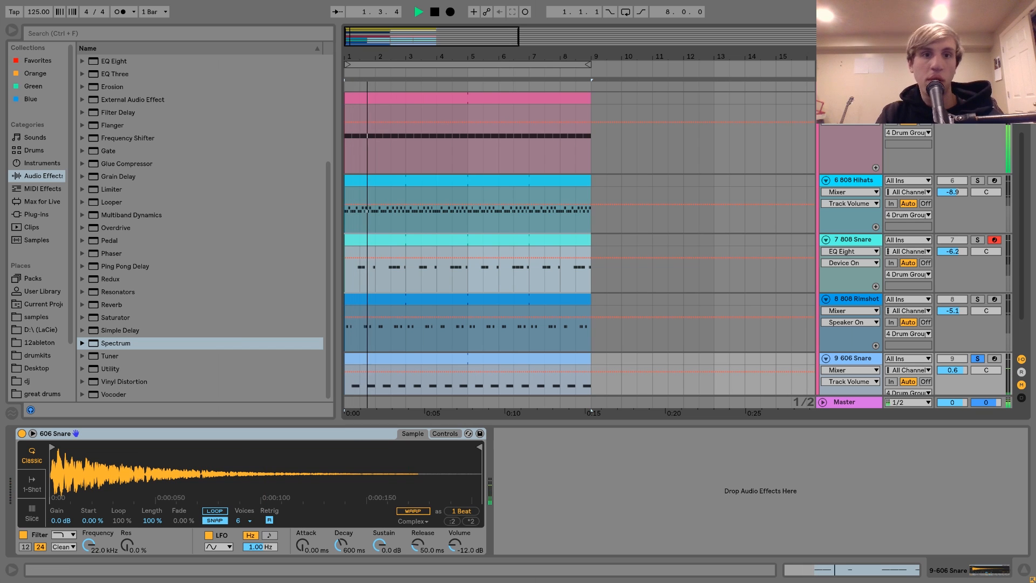
key(space)
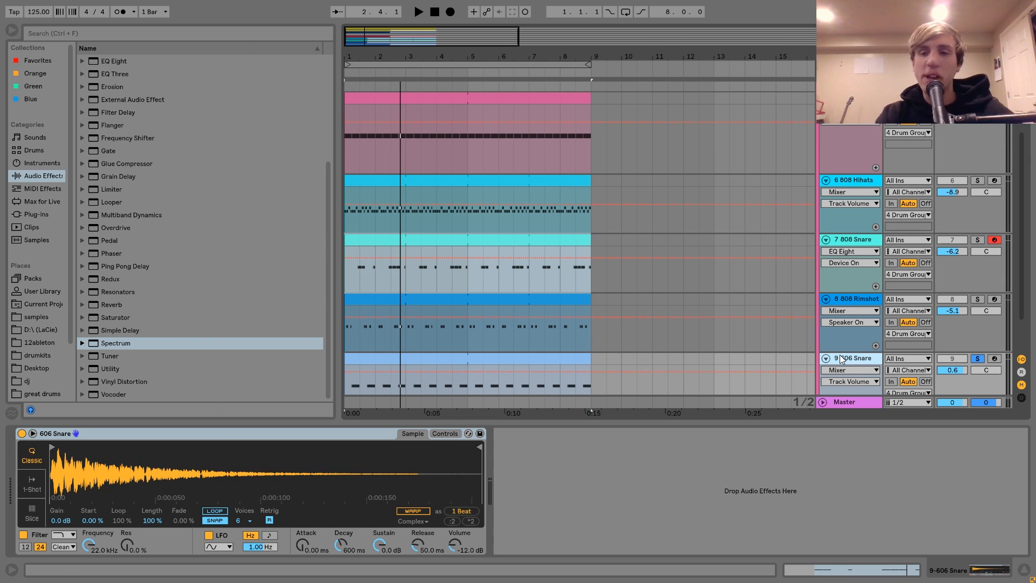
key(space)
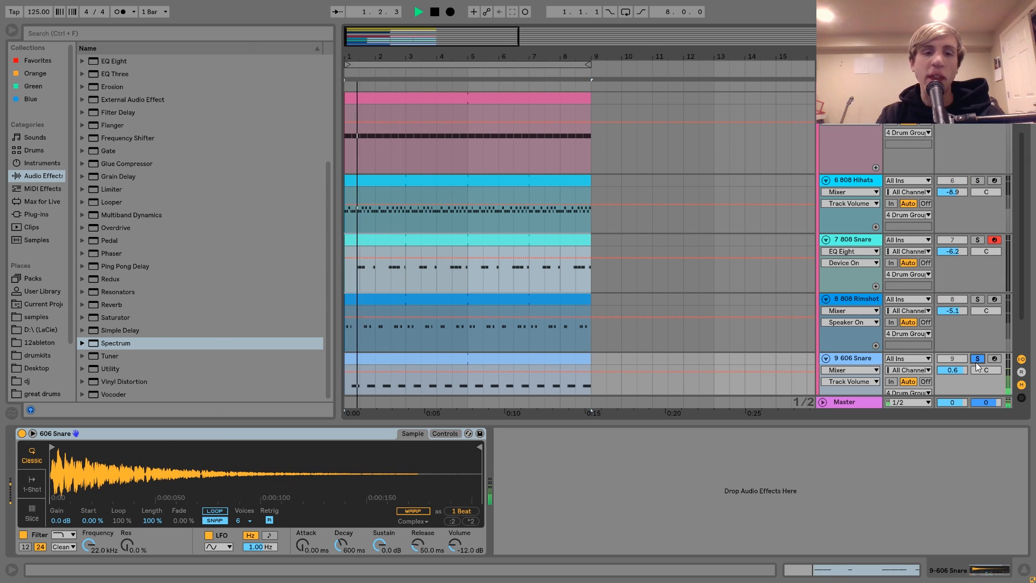
scroll(522, 237, down, 3)
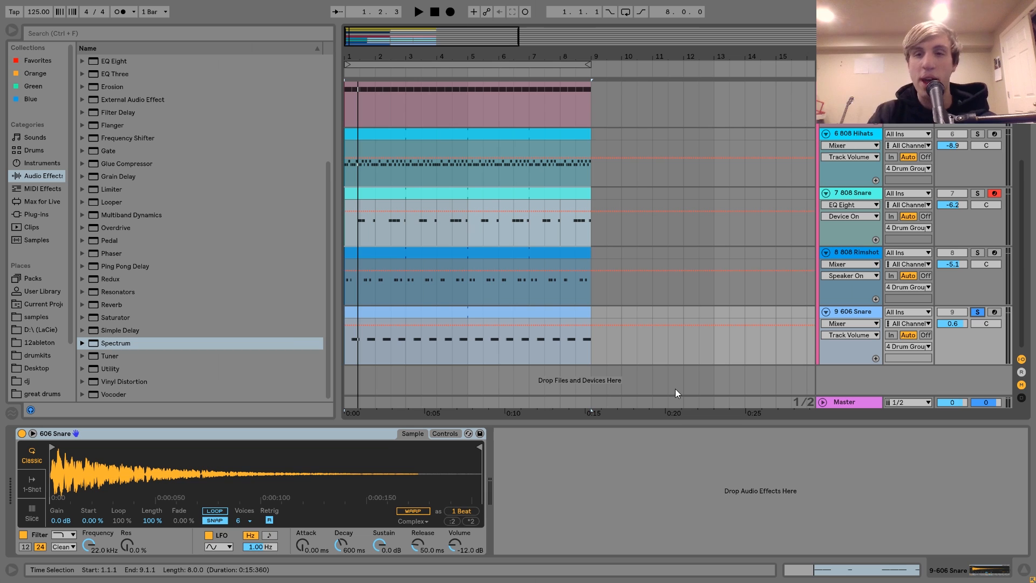
Step: Play the soloed 606 Snare pattern once more and stop playback
key(space)
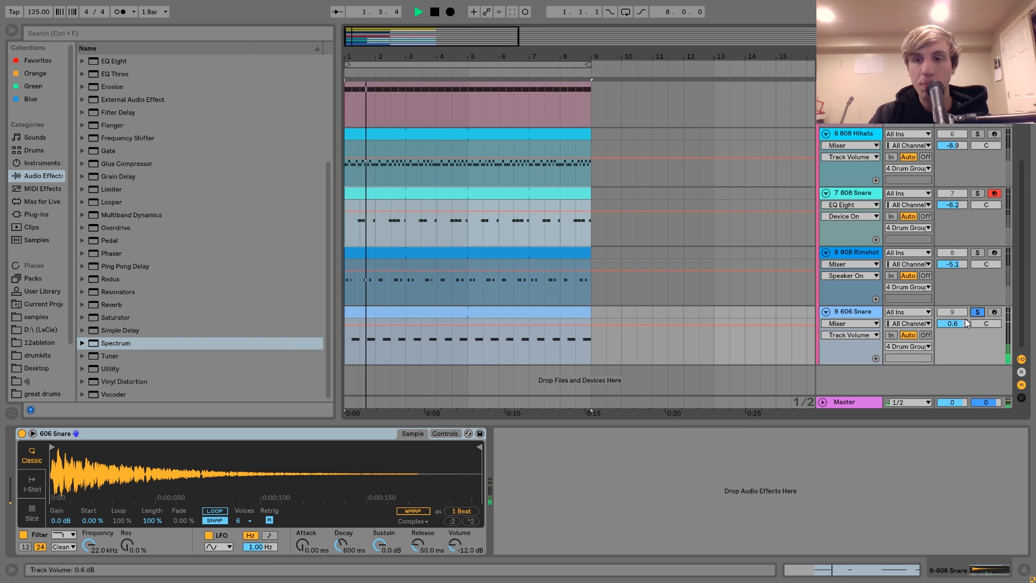
key(space)
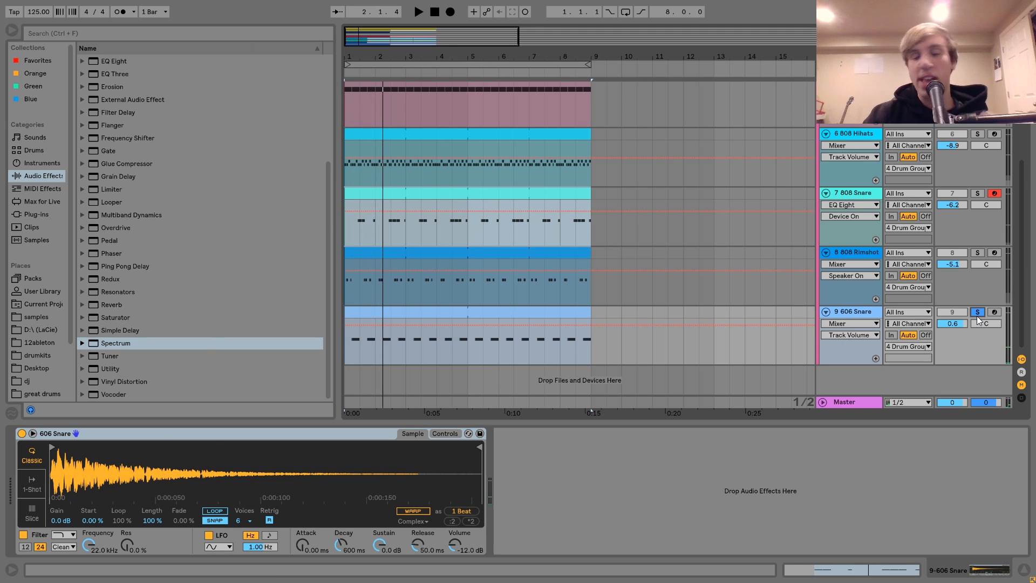
Step: Show the soloed Drum Group's Drum Buss, audition the drums with Damp lowered to about 9 kHz, and return Damp to 20.0 kHz
scroll(976, 315, up, 5)
click(839, 173)
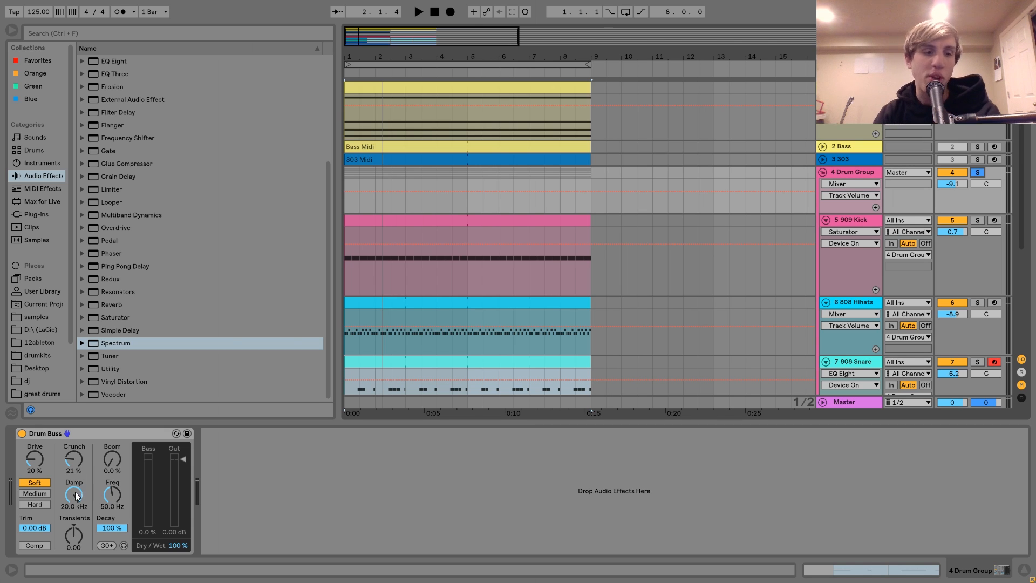
drag(75, 497, 70, 504)
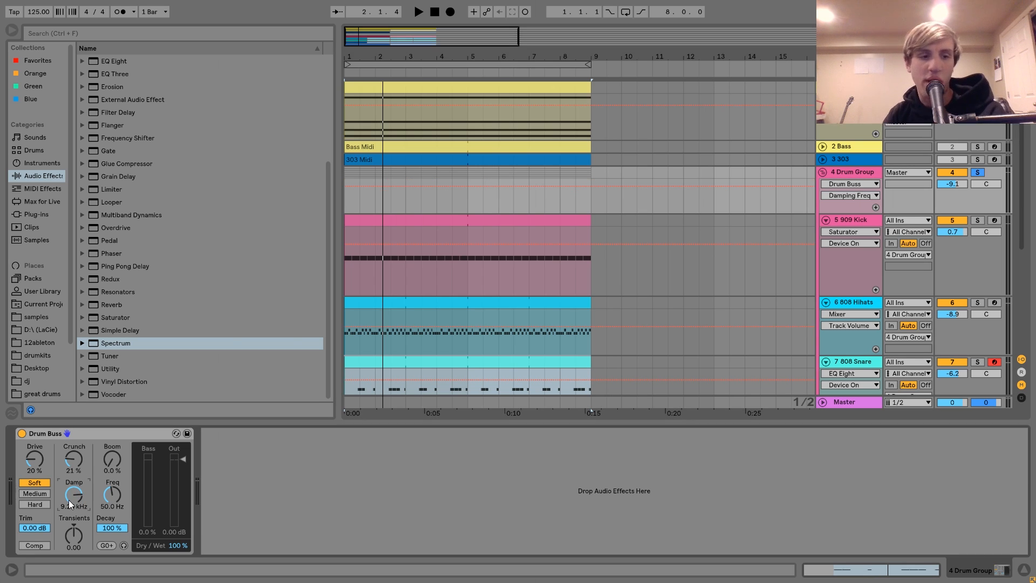
key(space)
drag(70, 502, 70, 485)
key(space)
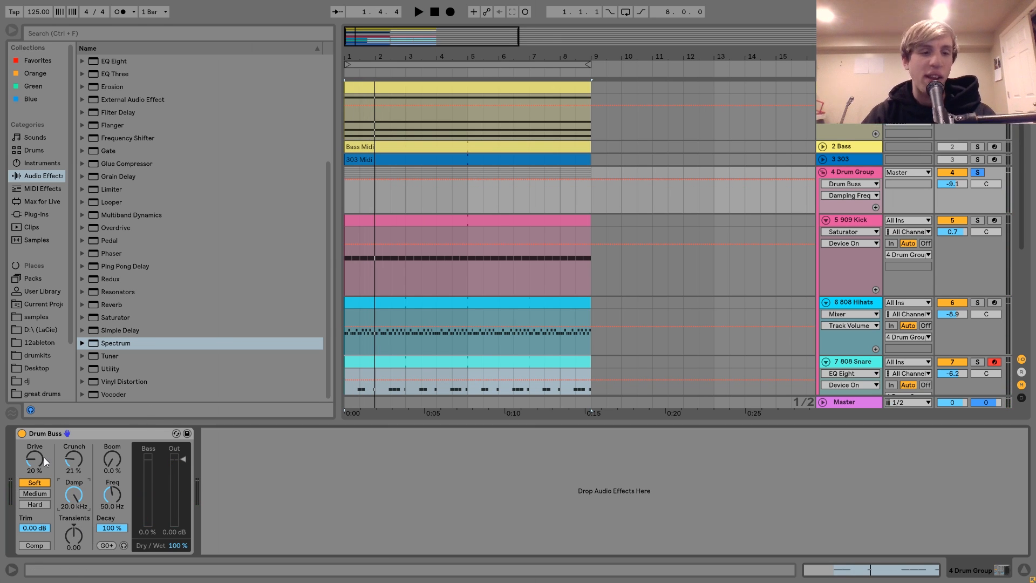
Step: Turn off Drum Buss, play the dry drums, and unsolo the Drum Group to hear them within the full mix
click(22, 434)
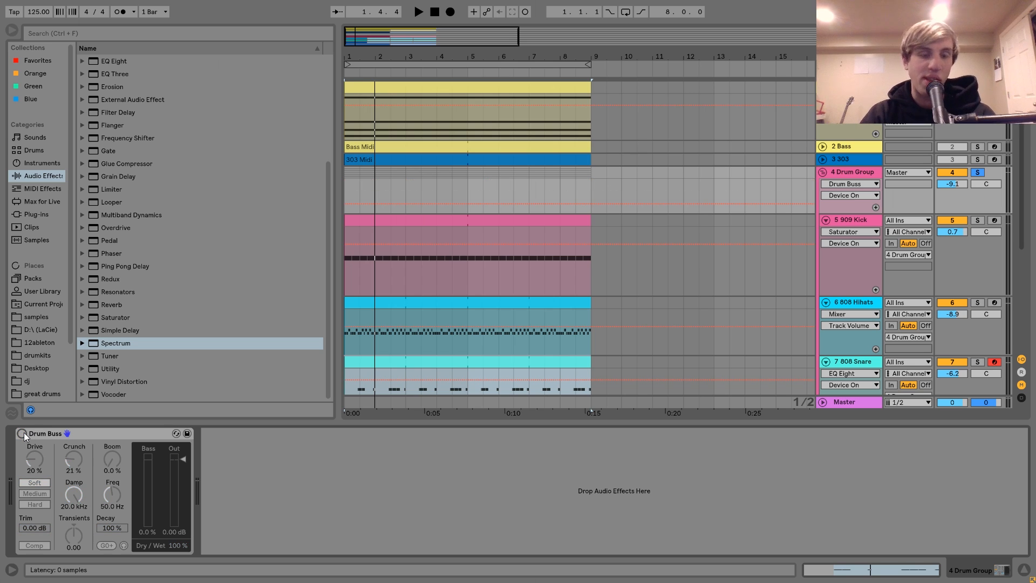
key(space)
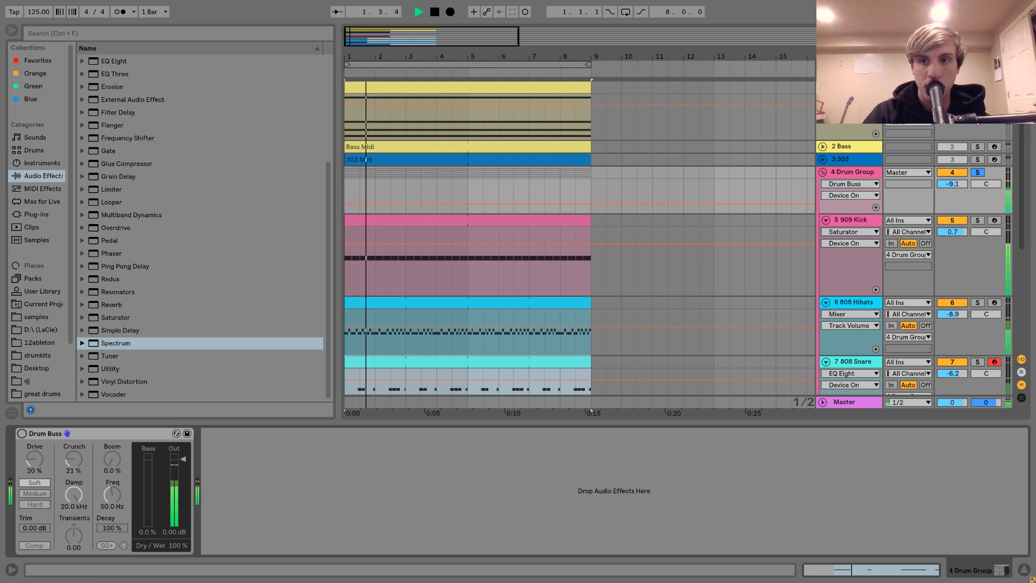
click(977, 172)
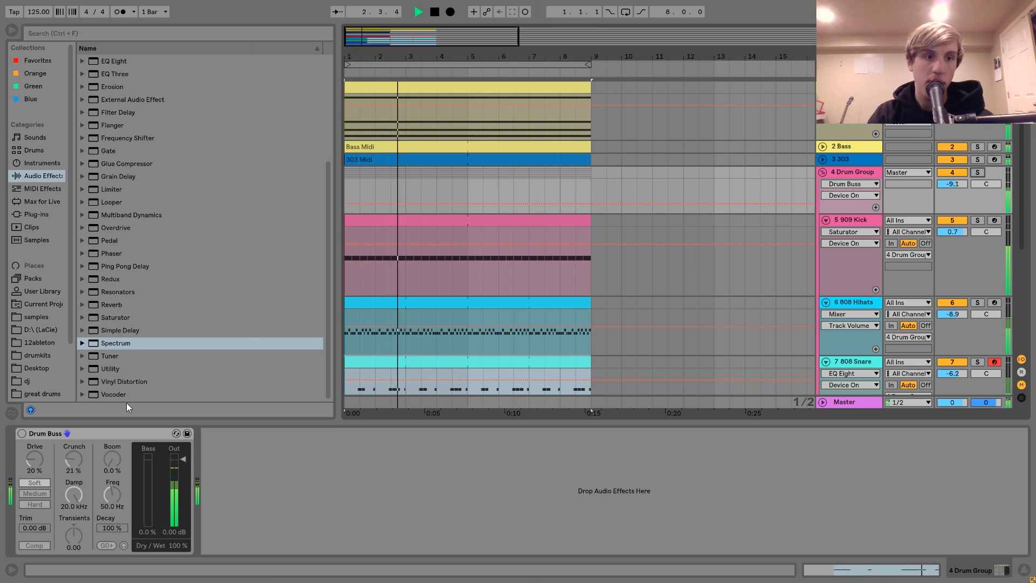
key(space)
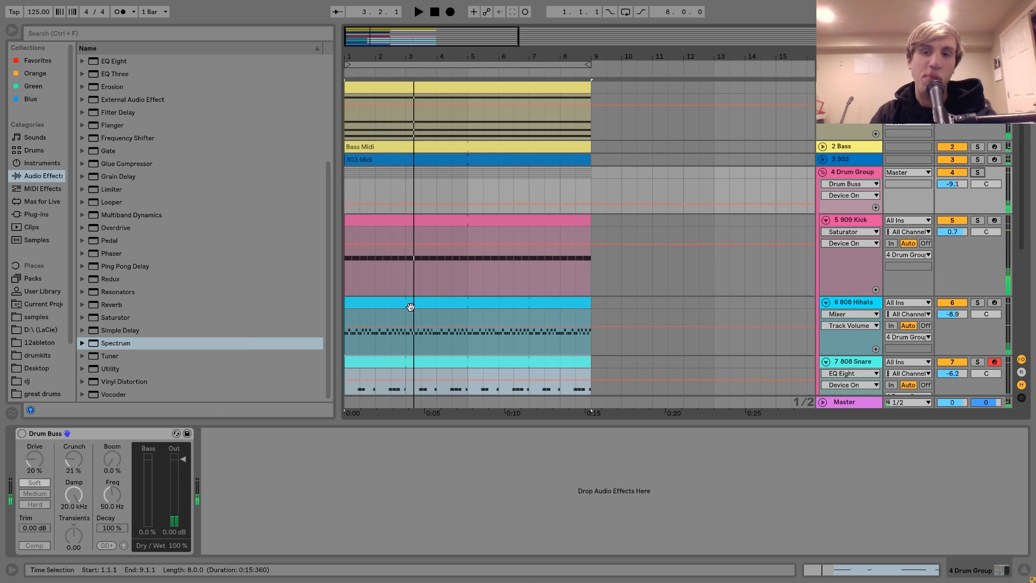
Step: Turn Drum Buss back on for the Drum Group and play the full mix with it
click(22, 434)
key(space)
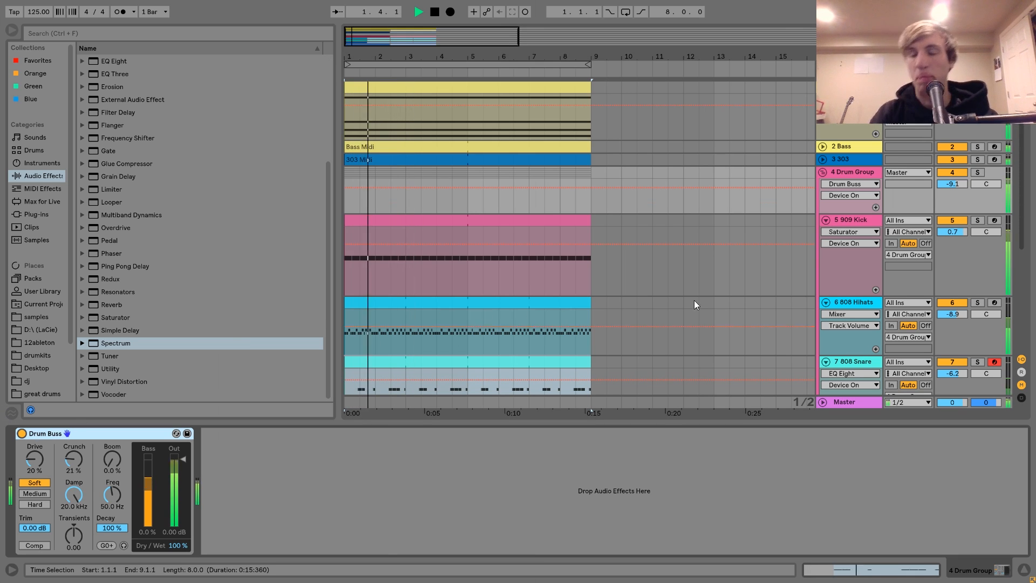
key(space)
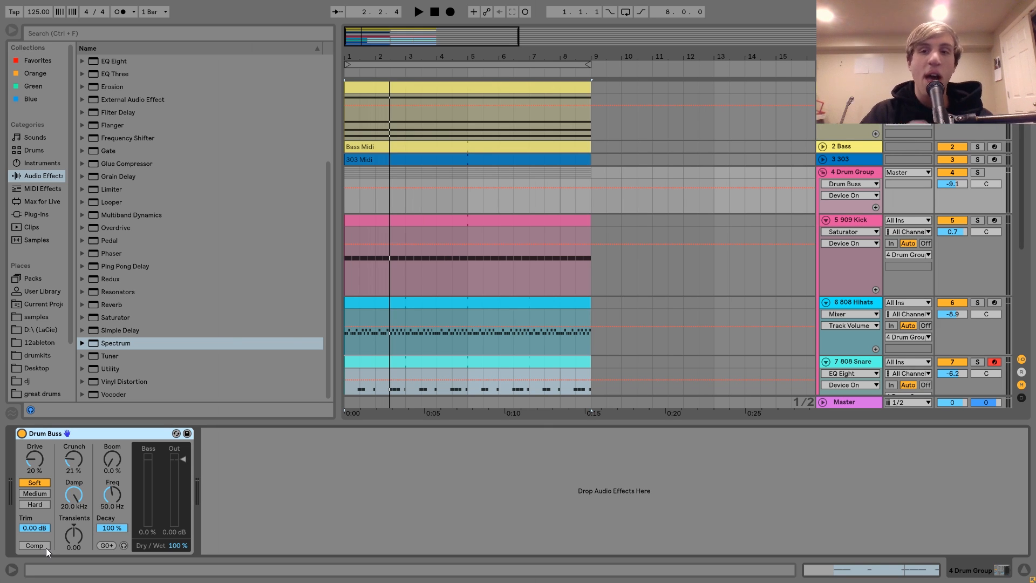
key(space)
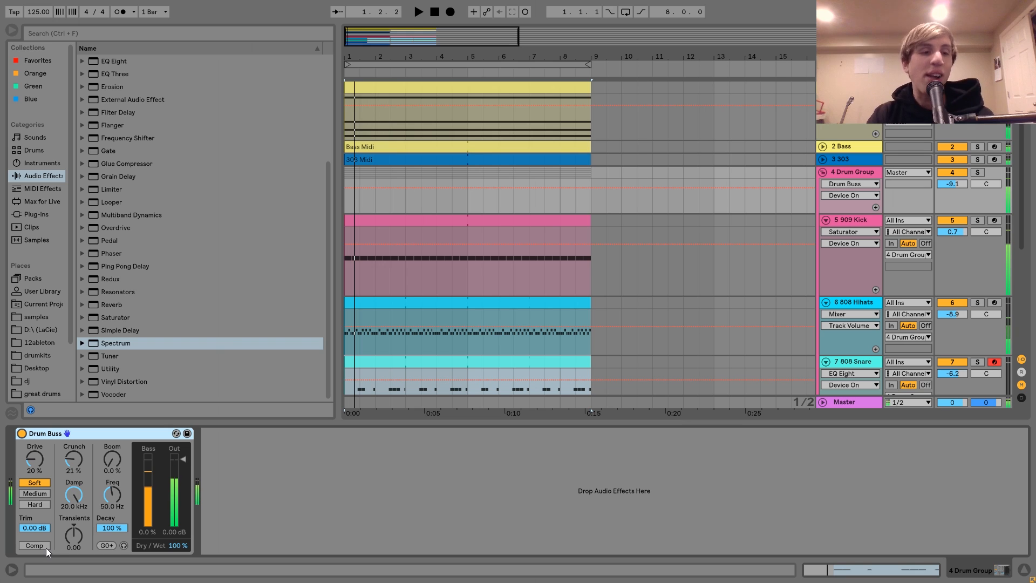